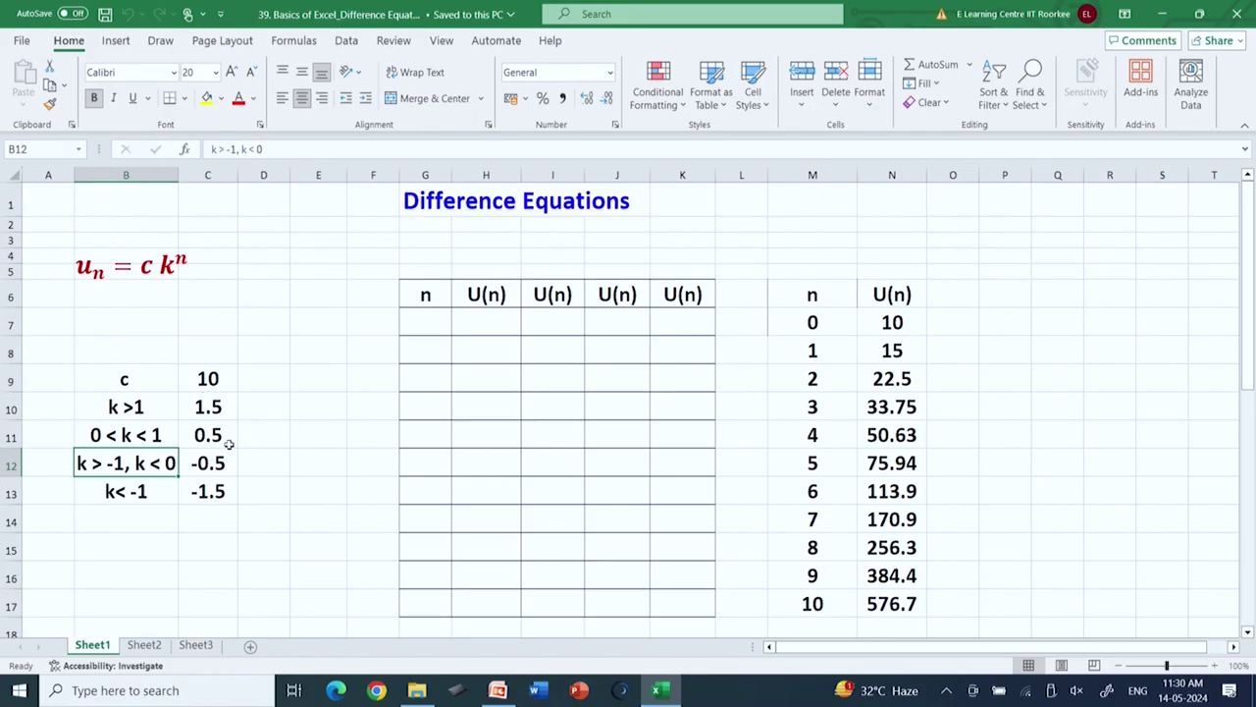
# Enter 0 in G7 and the formula =G7+1 in G8
pyautogui.click(431, 323)
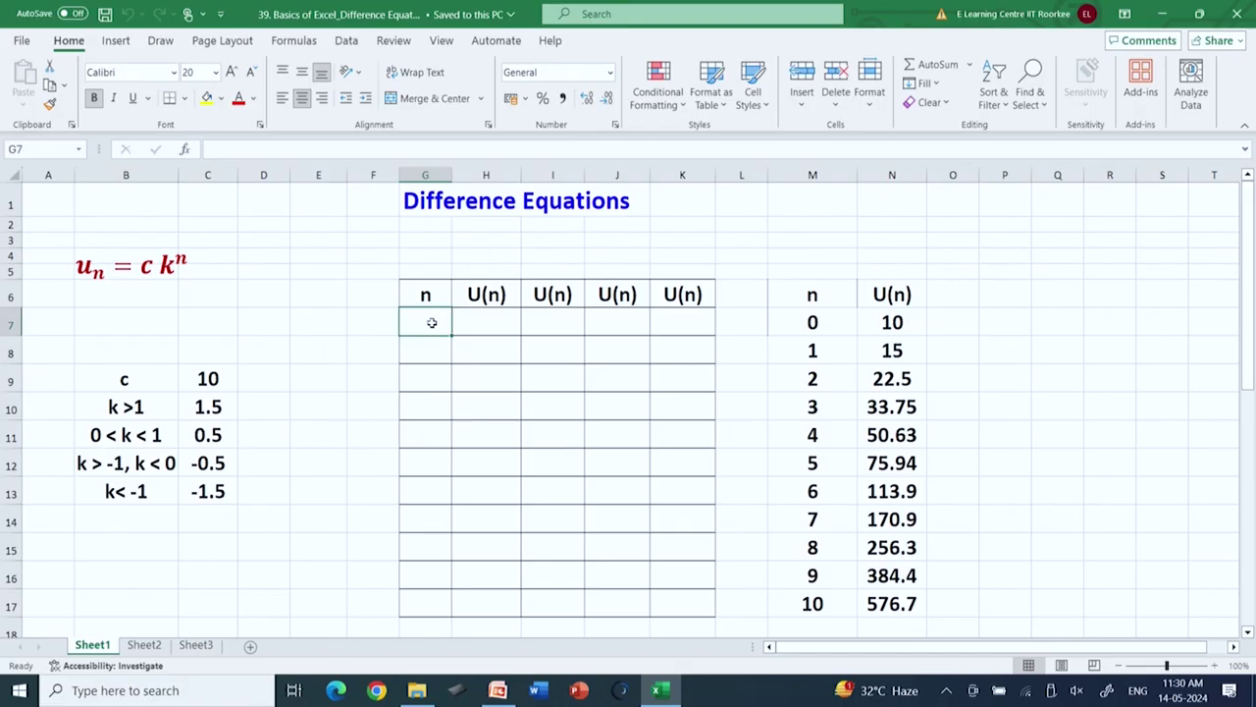
pyautogui.write('0')
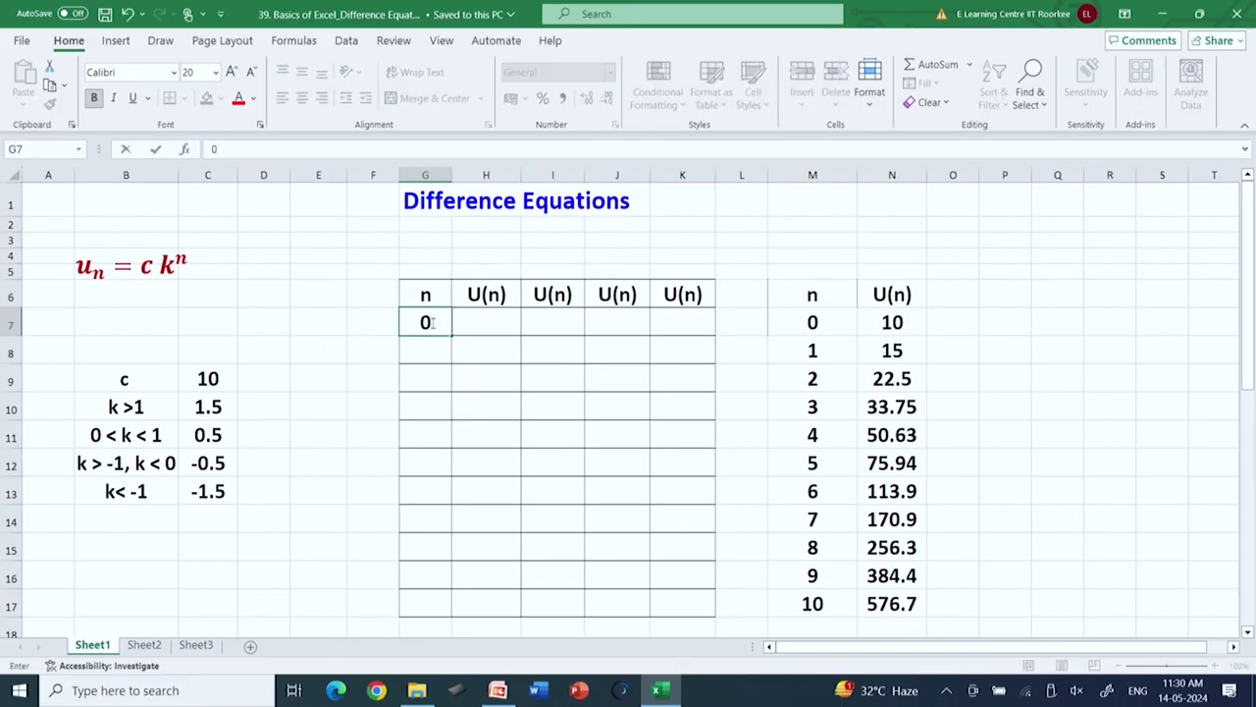
pyautogui.click(429, 354)
pyautogui.write('=')
pyautogui.click(436, 323)
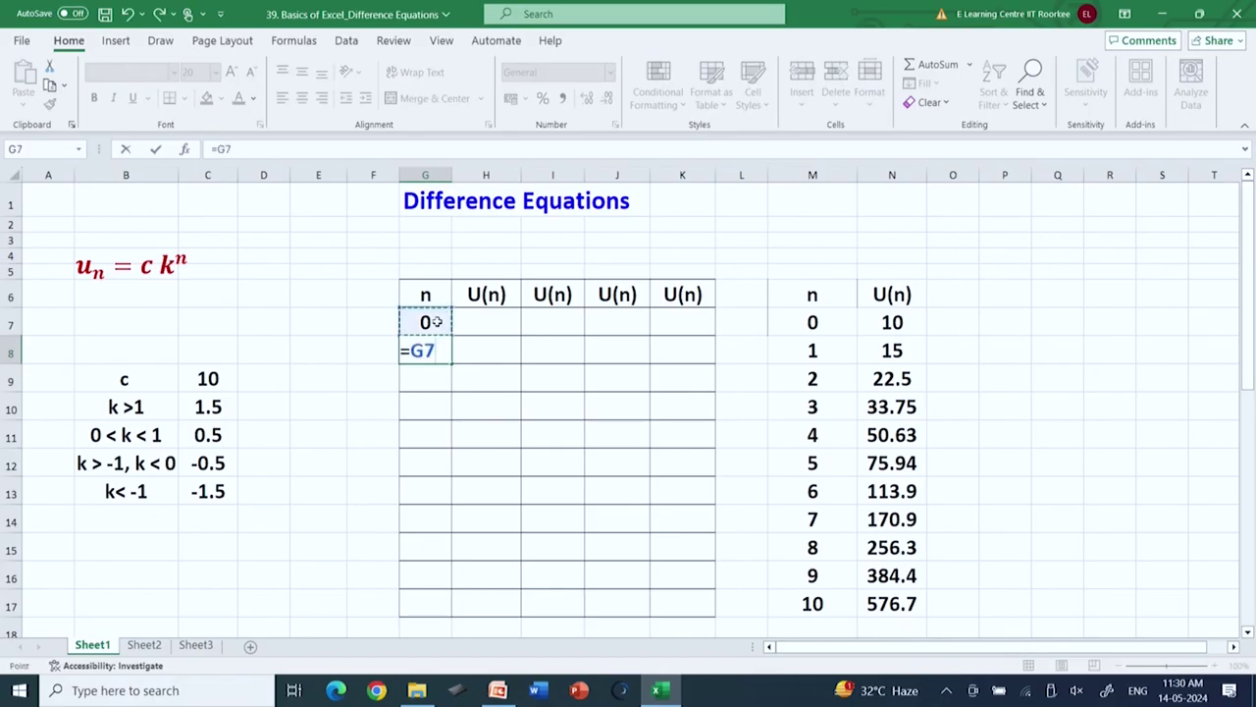
pyautogui.write('+1')
pyautogui.press('Return')
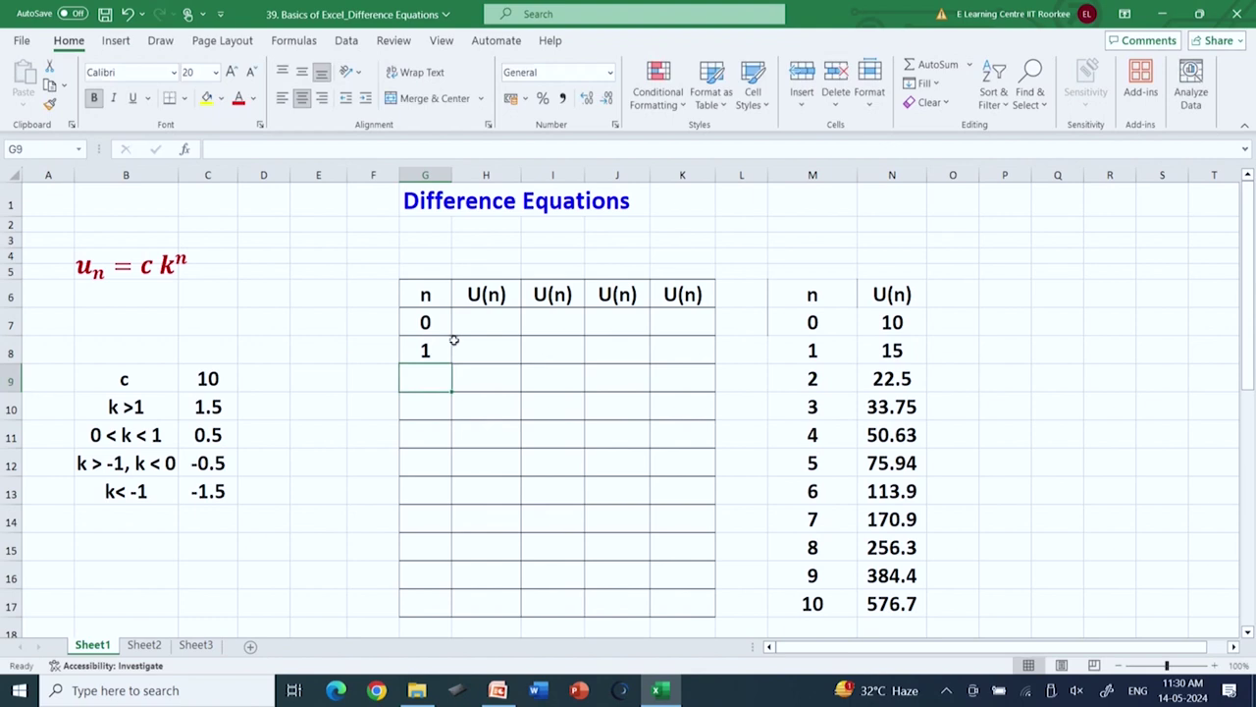
# Fill the n series down to 10 in G17 and start a formula in H7
pyautogui.click(443, 350)
pyautogui.moveTo(451, 366); pyautogui.dragTo(446, 606)
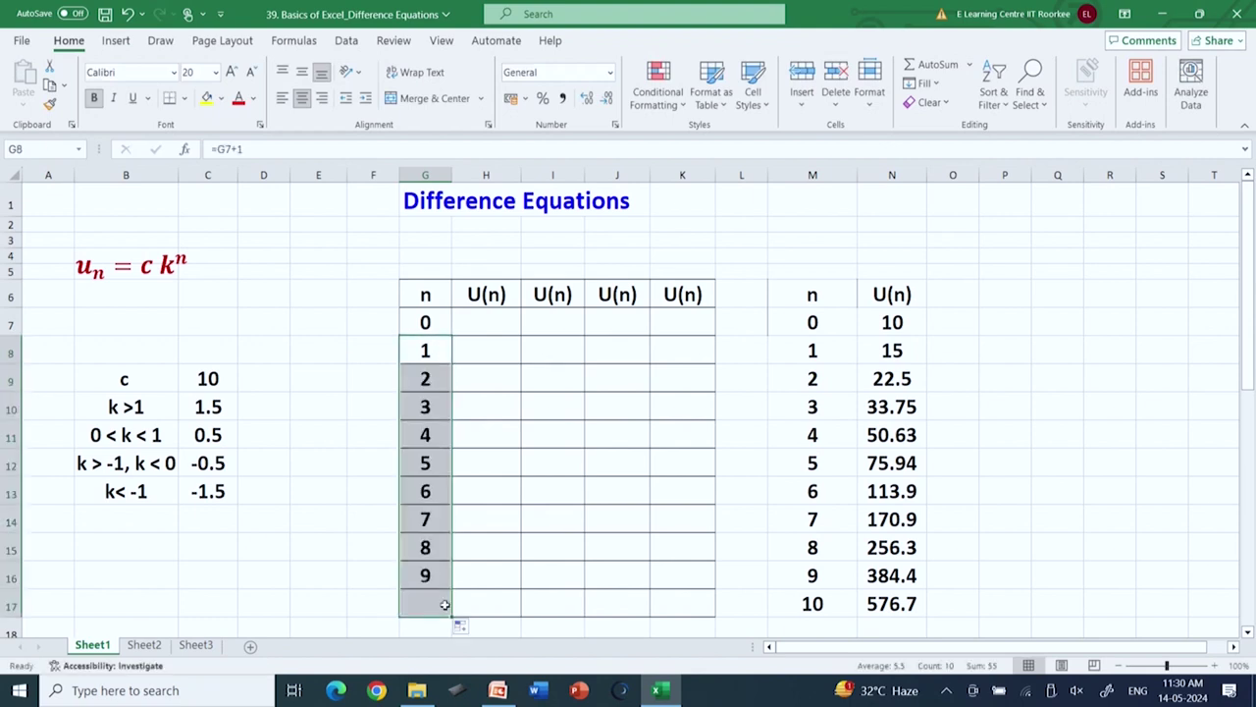
pyautogui.click(480, 314)
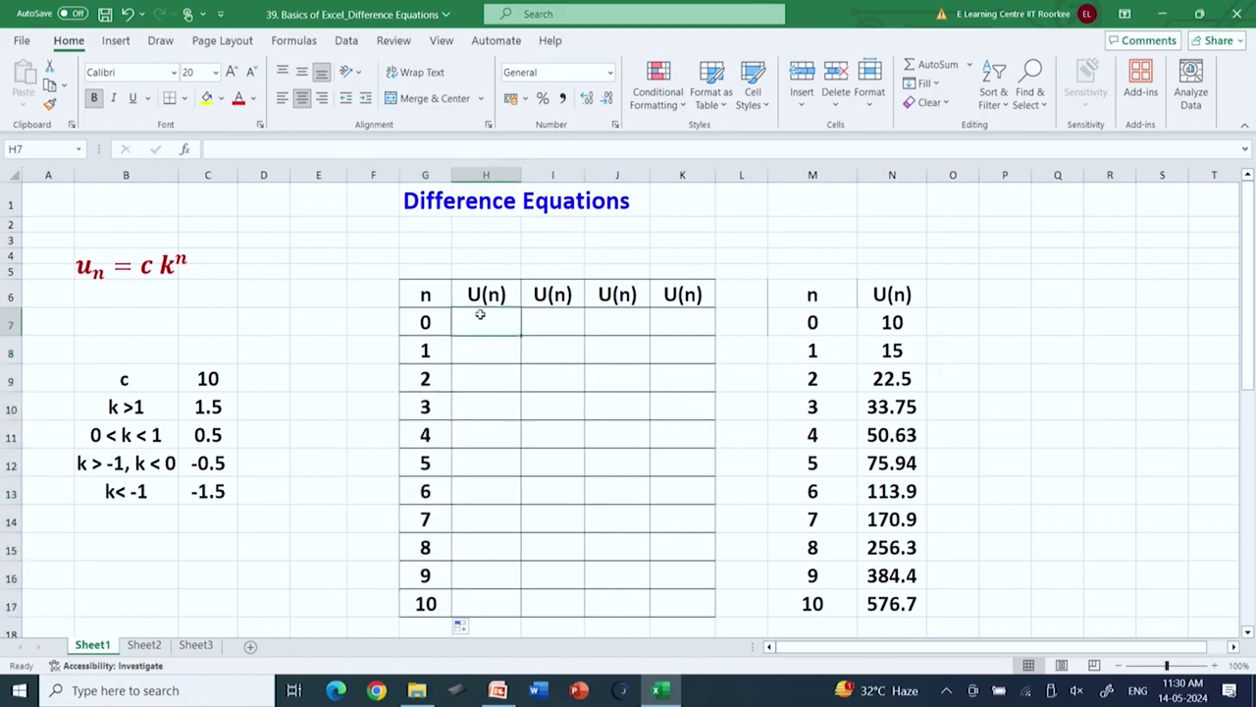
pyautogui.write('=')
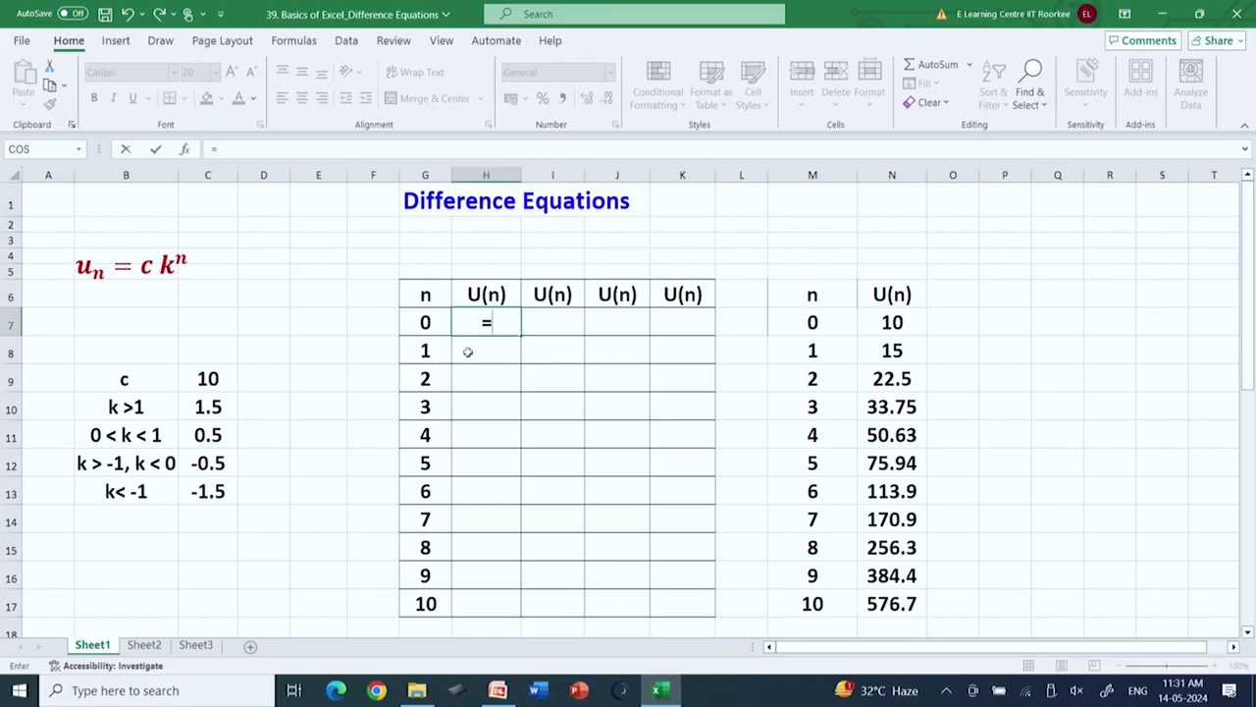
# Build =C9*C10^G7 in H7 from c = 10, k = 1.5 and n
pyautogui.click(203, 382)
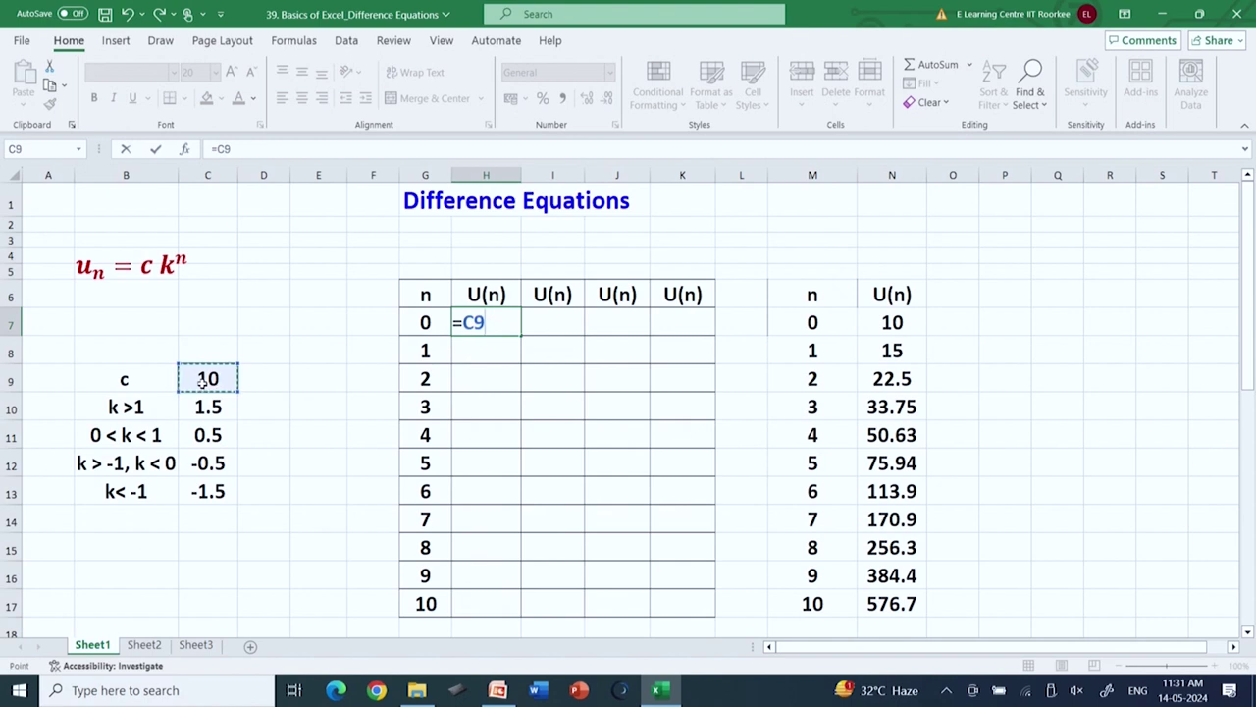
pyautogui.write('*')
pyautogui.click(219, 410)
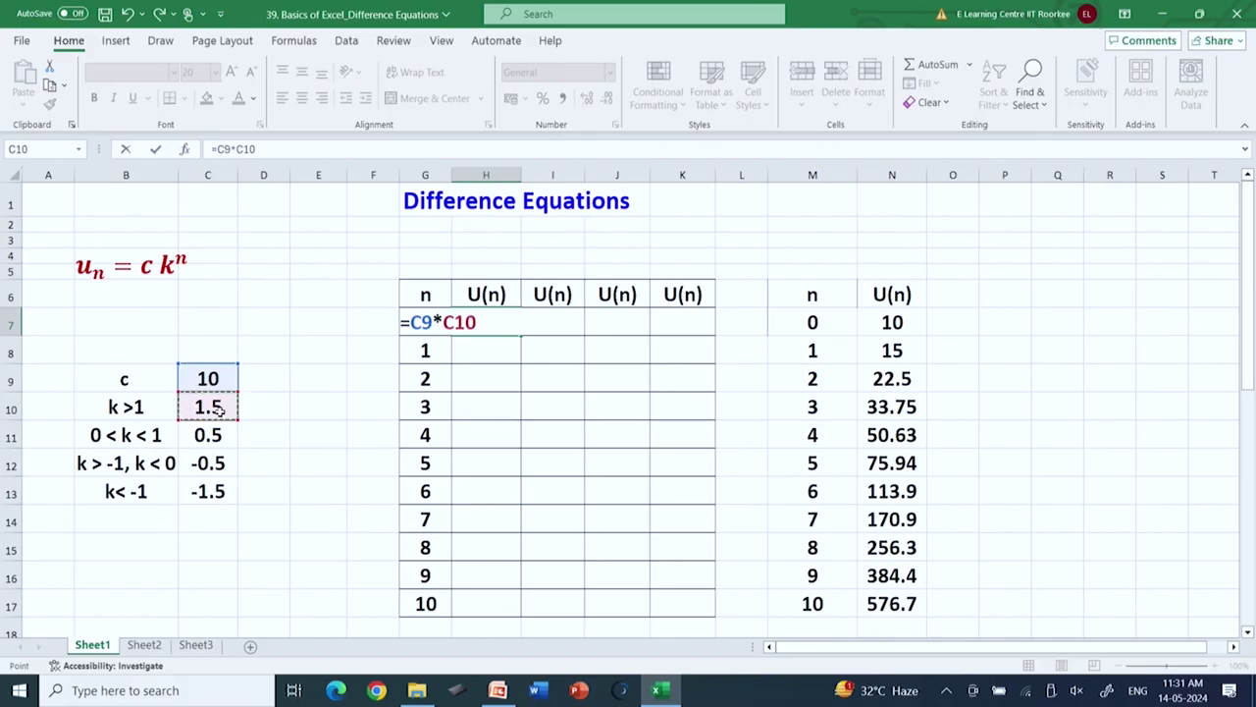
pyautogui.write('^')
pyautogui.click(449, 325)
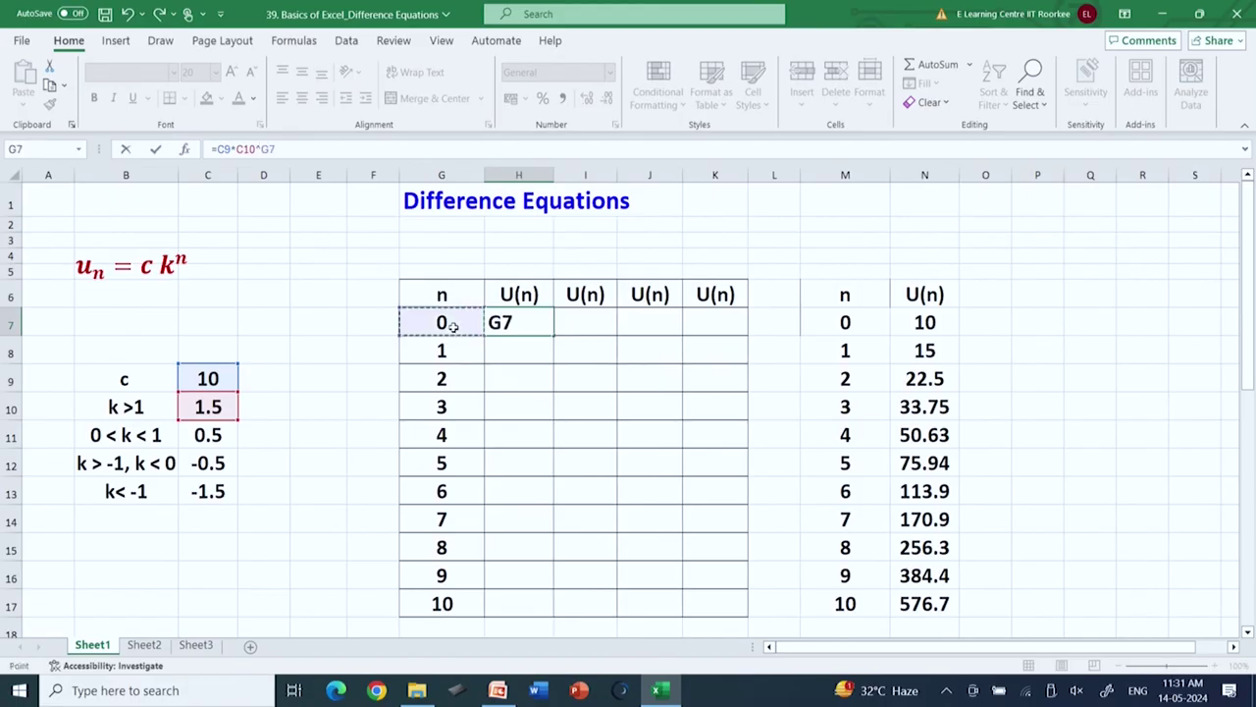
# Make it =$C$9*$C$10^G7 and fill it down to H17, giving 10 up to 576.7
pyautogui.click(218, 149)
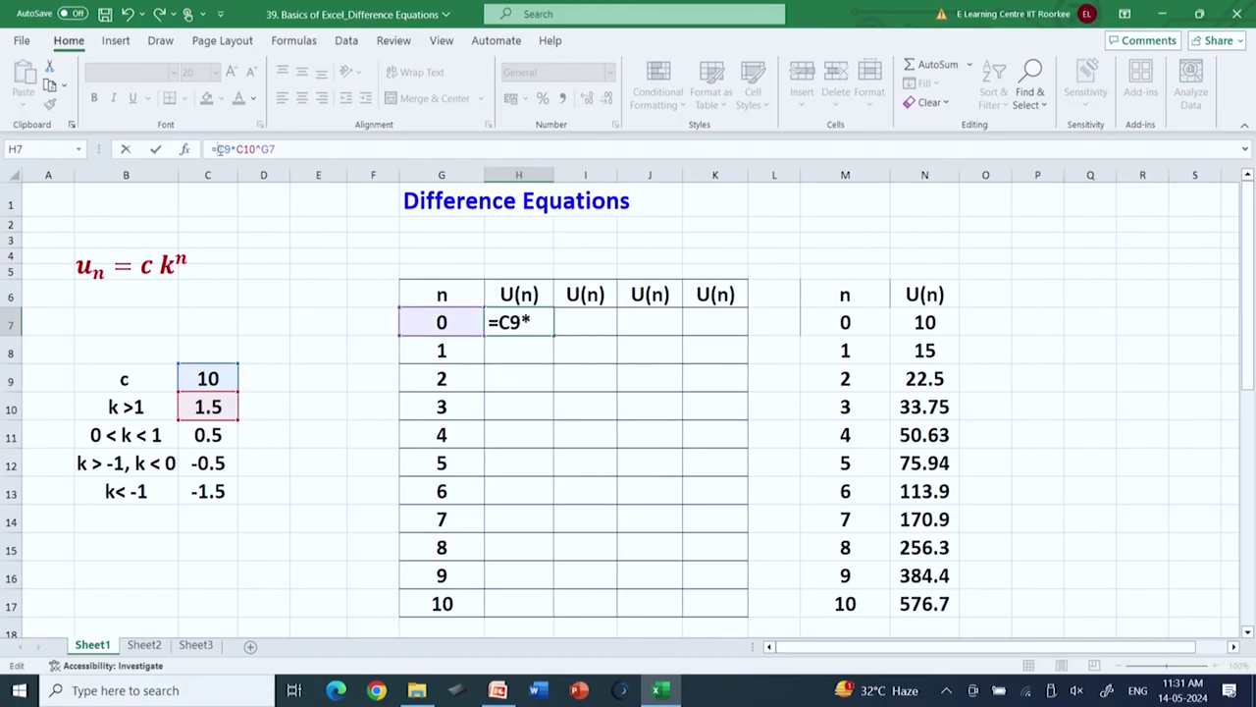
pyautogui.write('$')
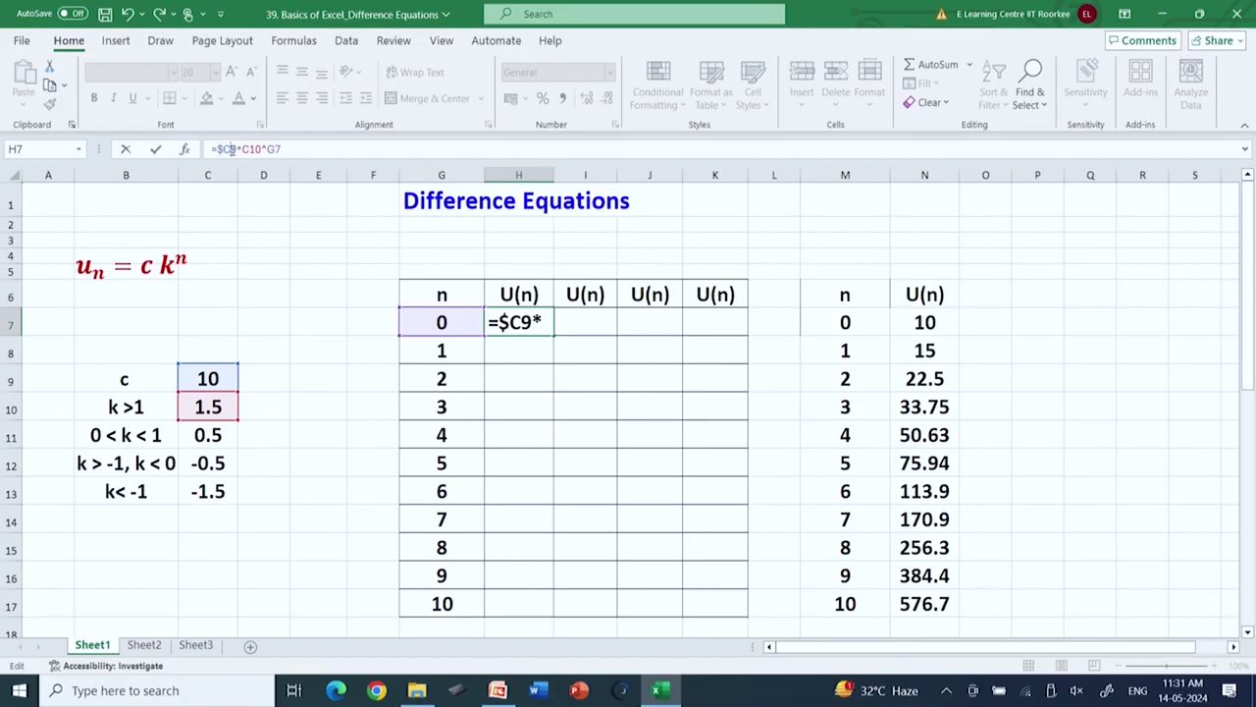
pyautogui.click(230, 149)
pyautogui.write('$')
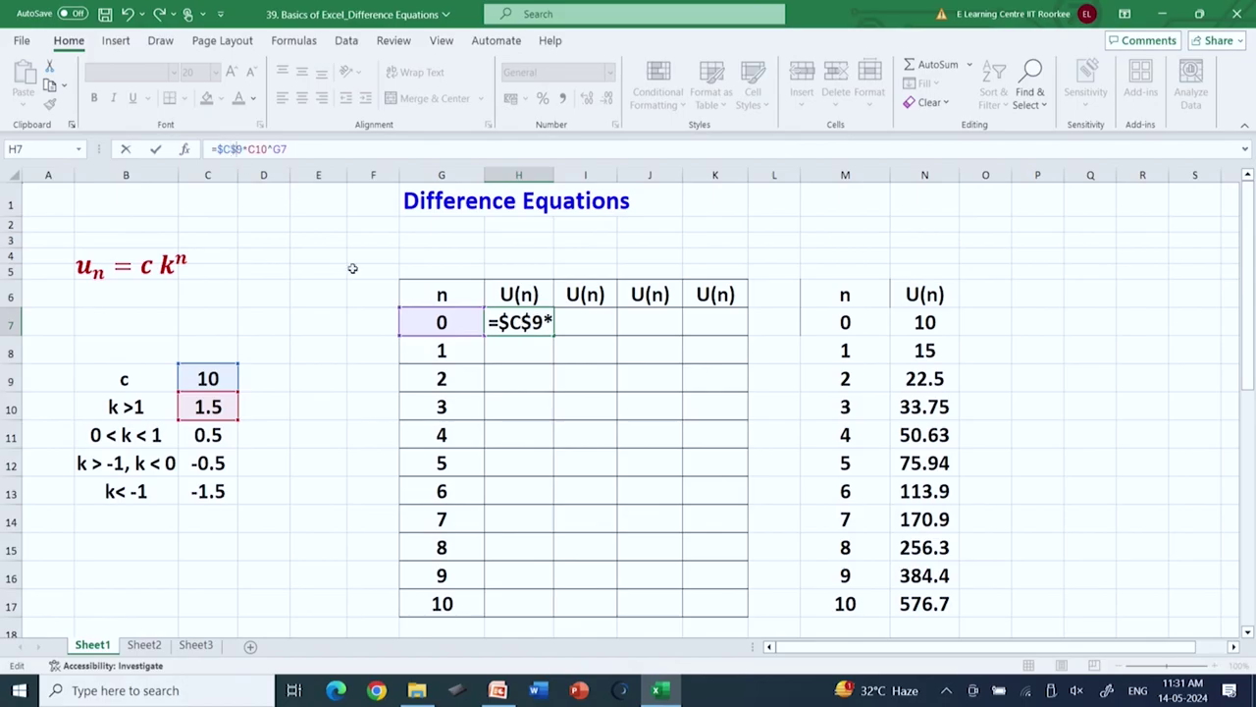
pyautogui.click(249, 149)
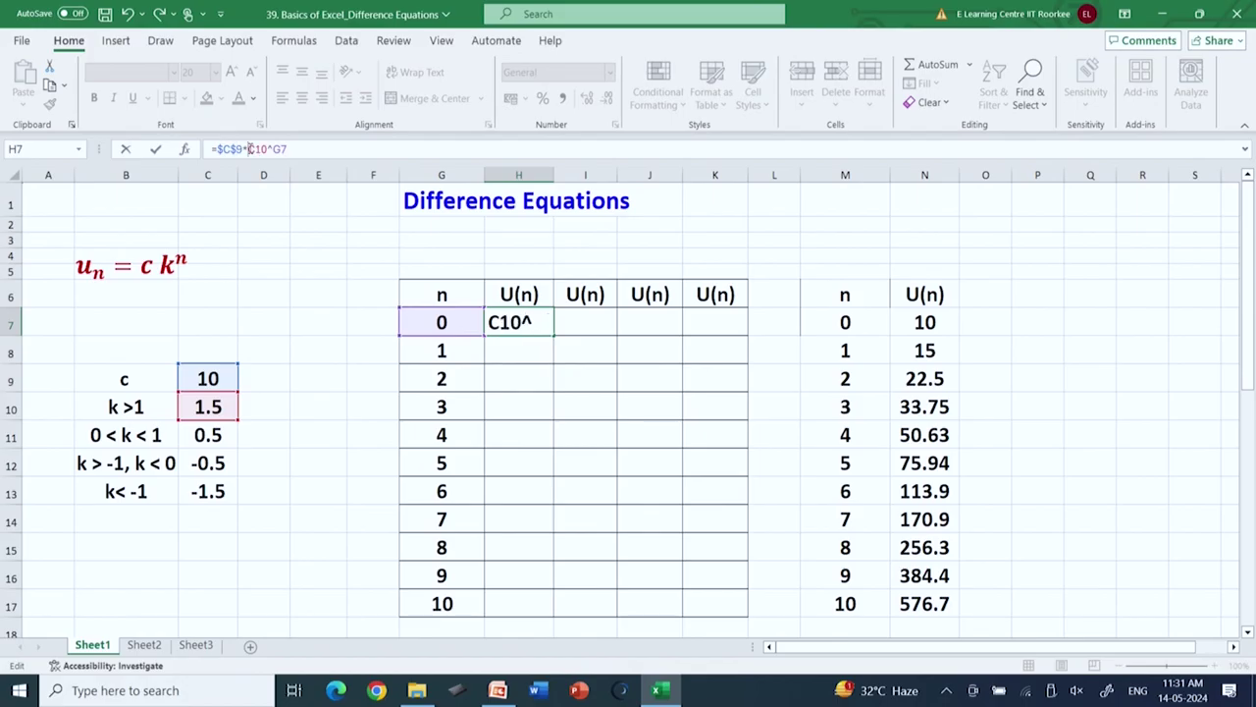
pyautogui.write('$')
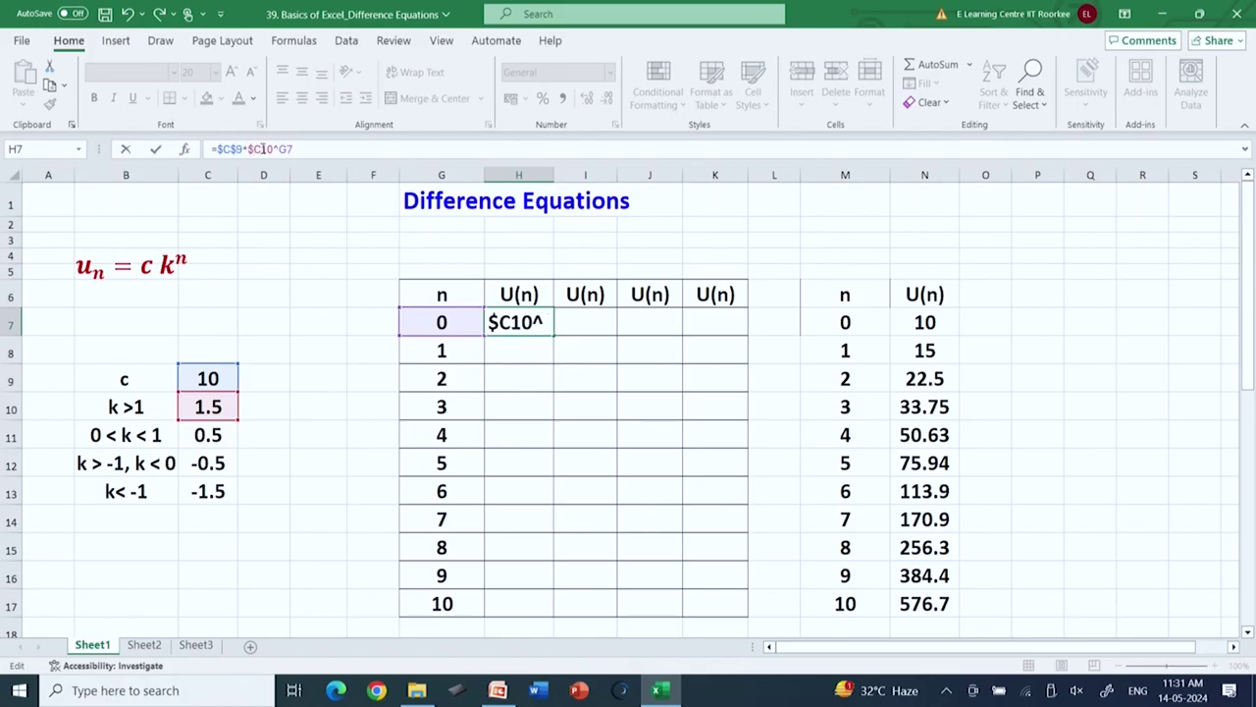
pyautogui.click(263, 150)
pyautogui.write('$')
pyautogui.click(312, 146)
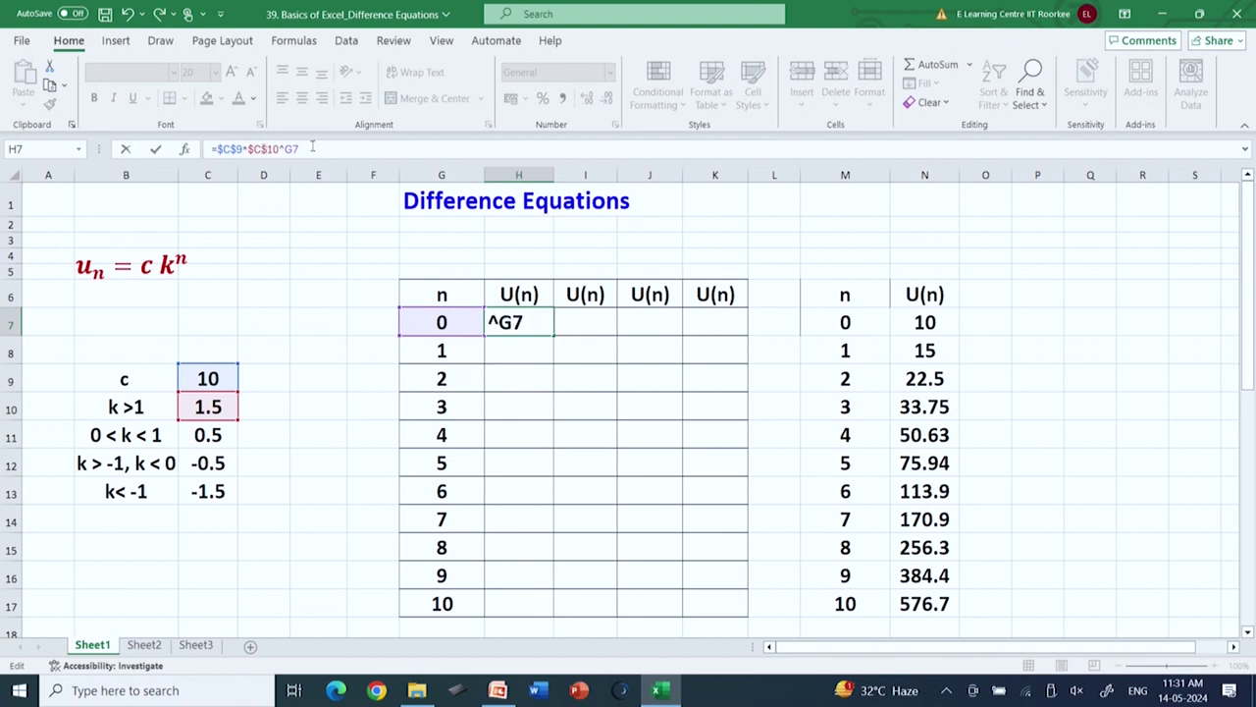
pyautogui.hotkey('ctrl', 'Return')
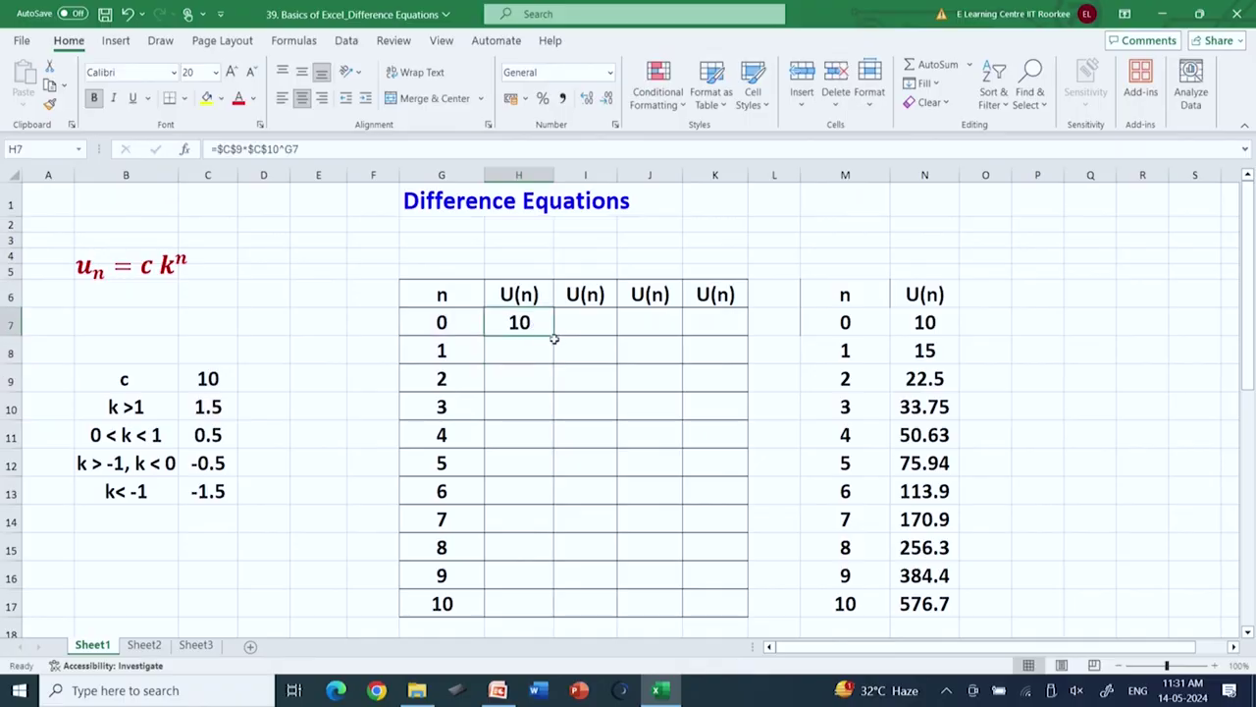
pyautogui.moveTo(553, 344); pyautogui.dragTo(546, 609)
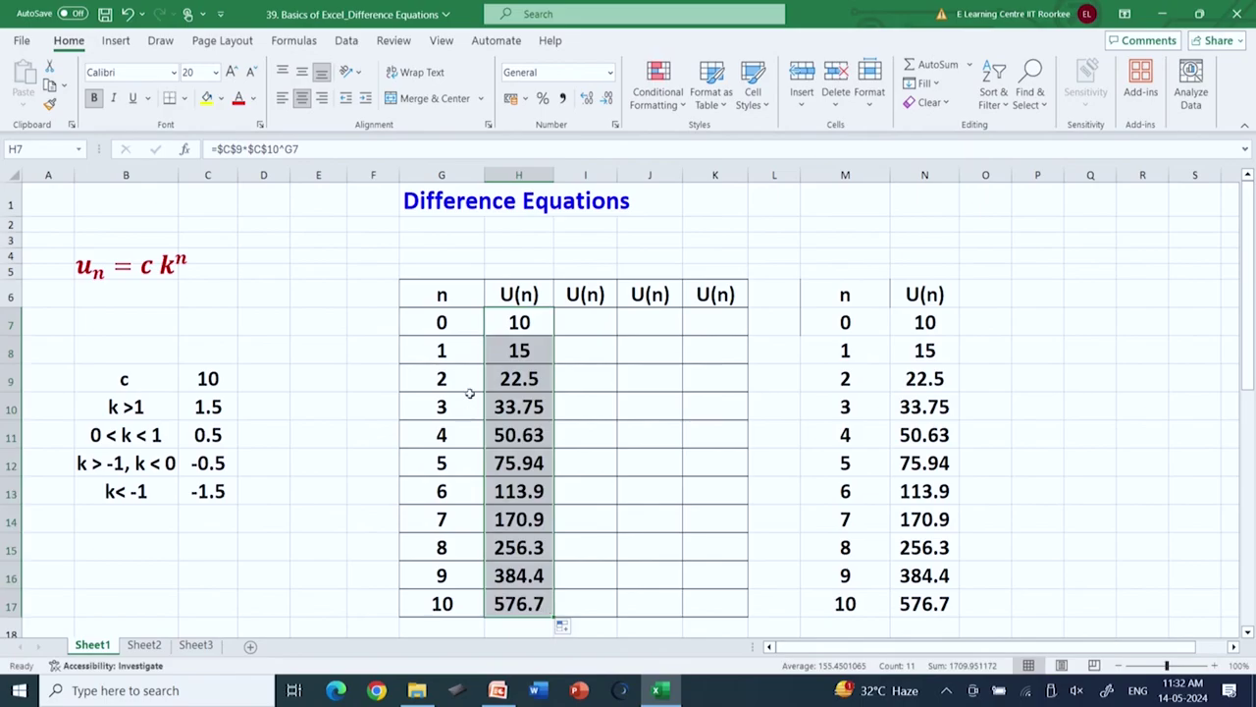
pyautogui.click(432, 316)
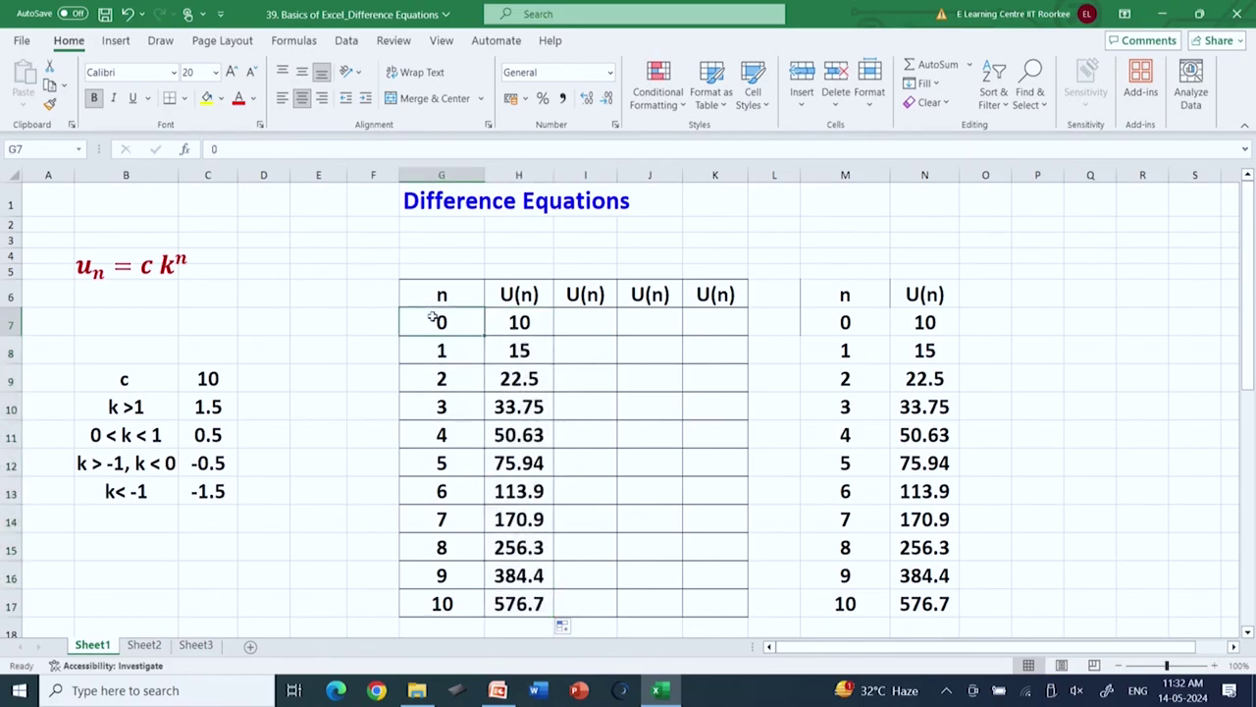
# Insert a scatter chart with straight lines and markers from G7:H17, placed beside the right-hand table
pyautogui.hotkey('shift', 'Right')
pyautogui.hotkey('shift', 'Down')
pyautogui.hotkey('shift', 'Down')
pyautogui.hotkey('shift', 'Down')
pyautogui.hotkey('shift', 'Down')
pyautogui.hotkey('shift', 'Down')
pyautogui.hotkey('shift', 'Down')
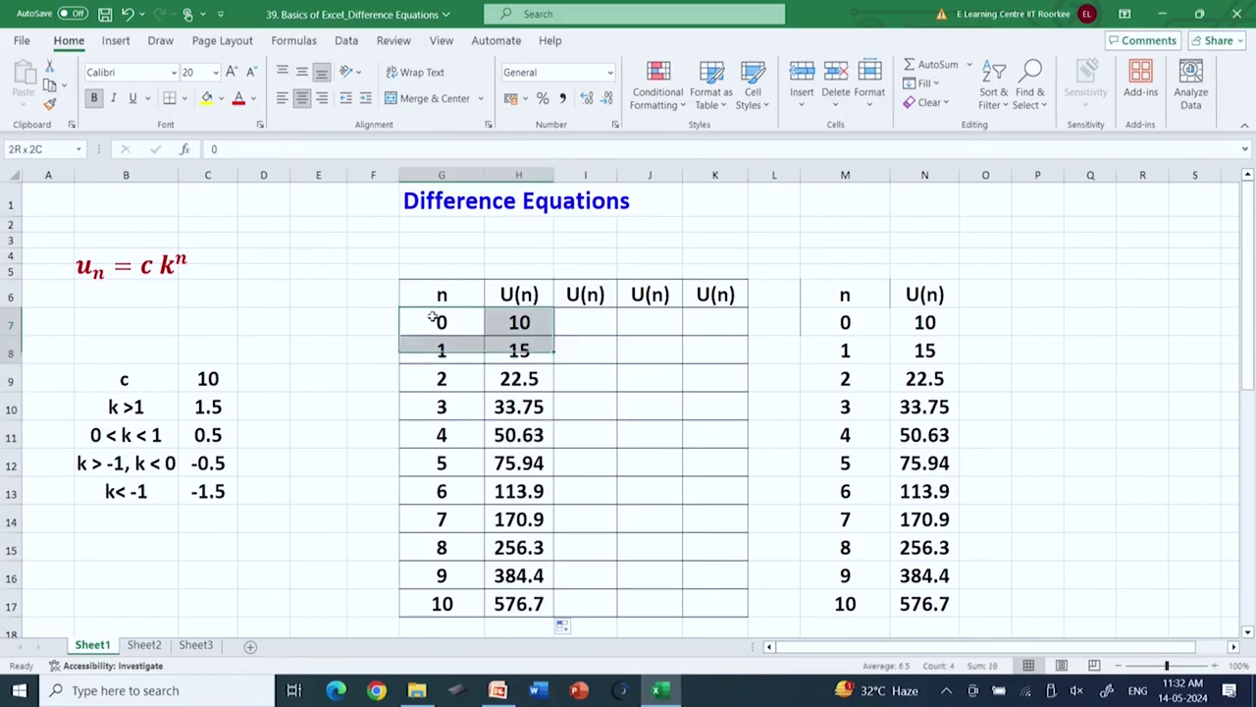
pyautogui.hotkey('shift', 'Down')
pyautogui.hotkey('shift', 'Down')
pyautogui.hotkey('shift', 'Down')
pyautogui.hotkey('shift', 'Down')
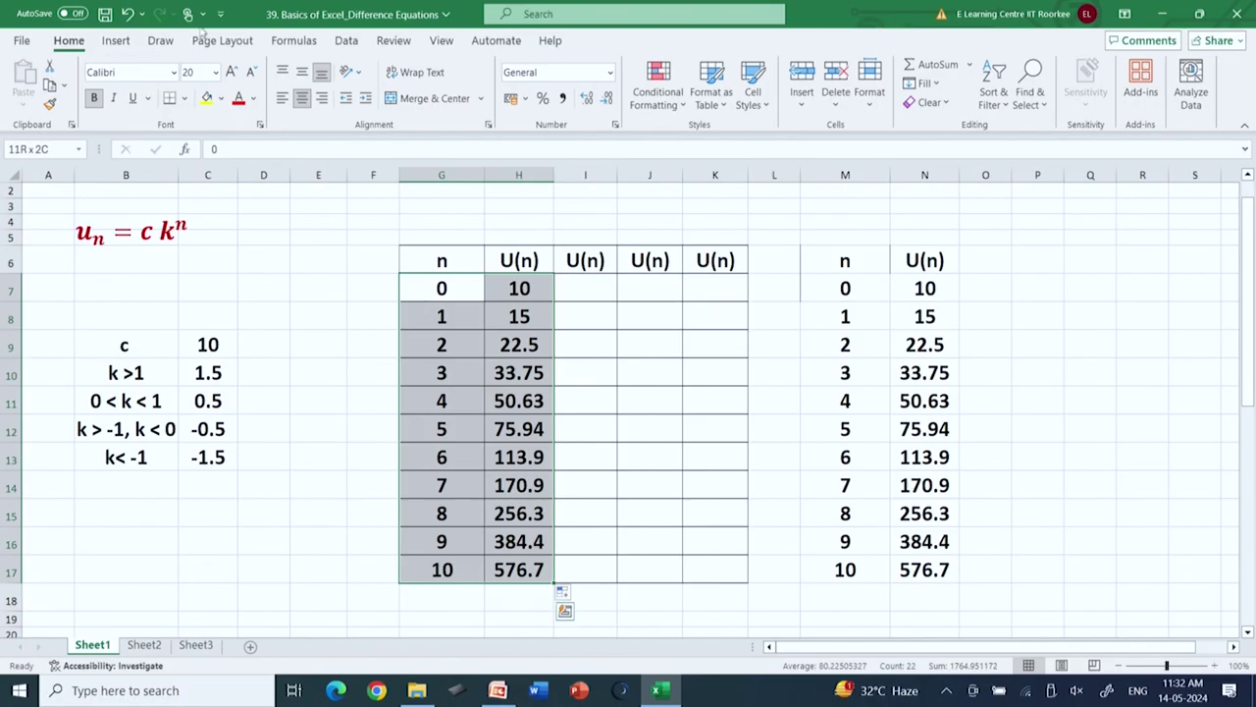
pyautogui.click(114, 43)
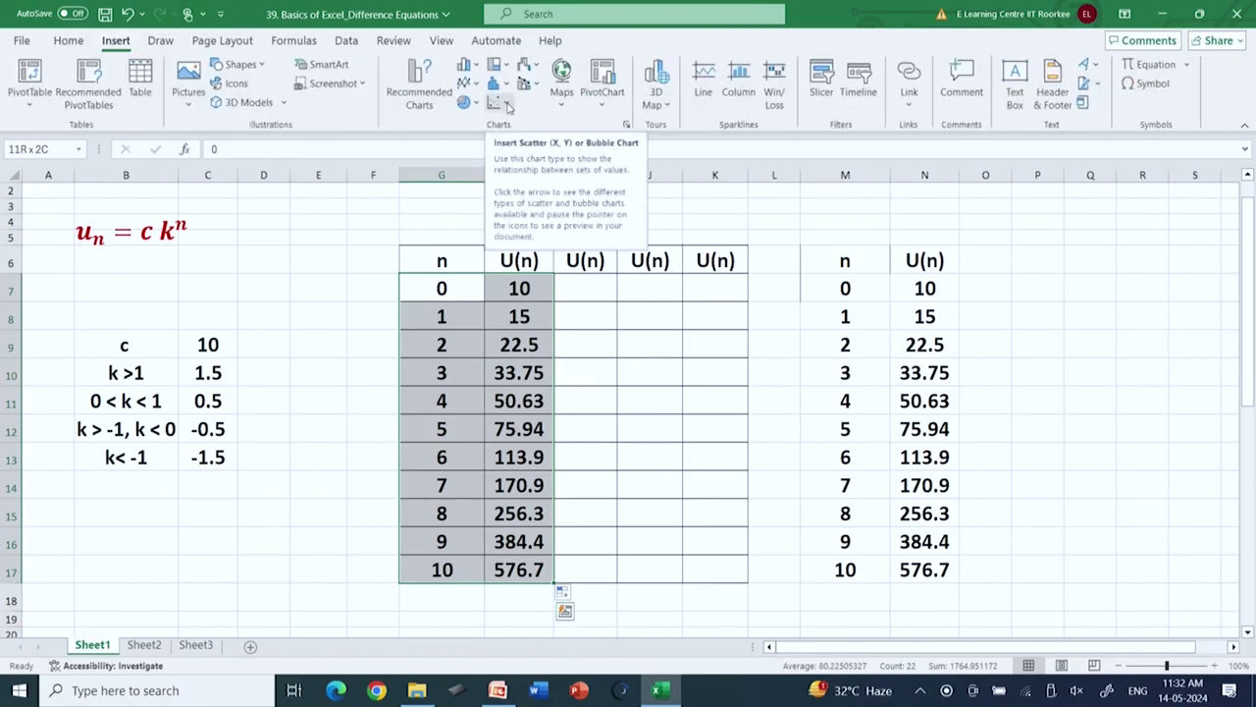
pyautogui.click(508, 105)
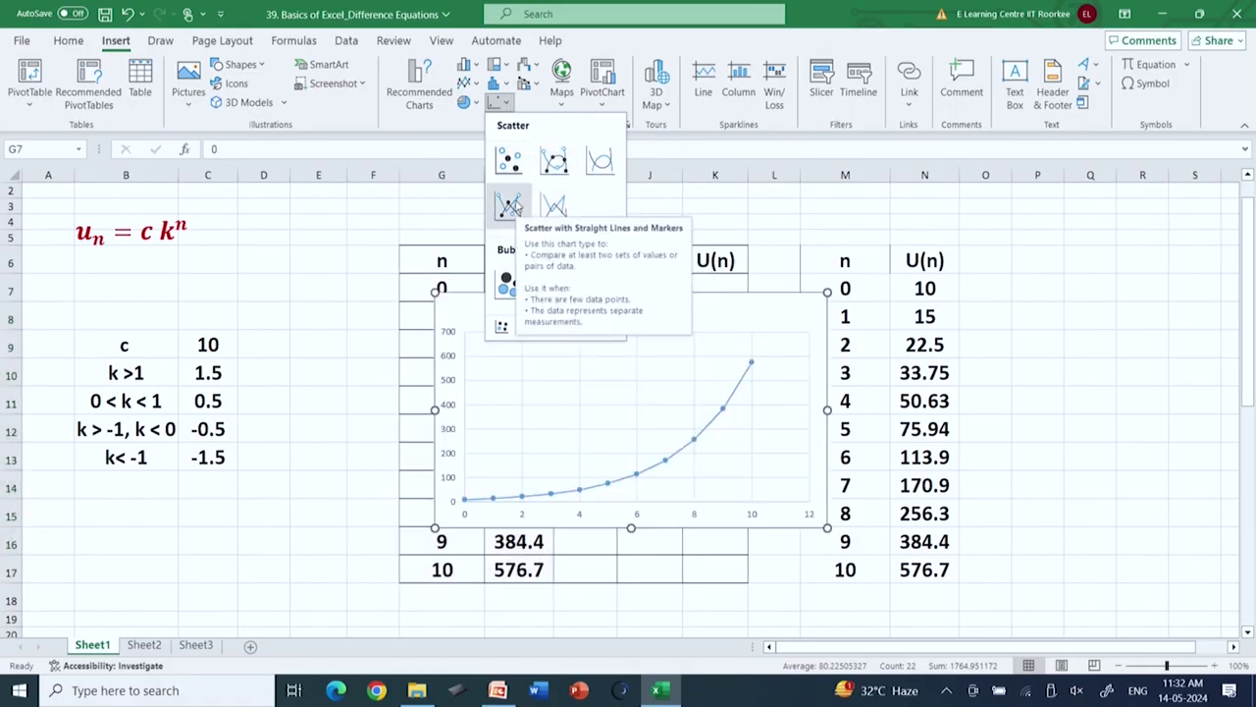
pyautogui.click(510, 206)
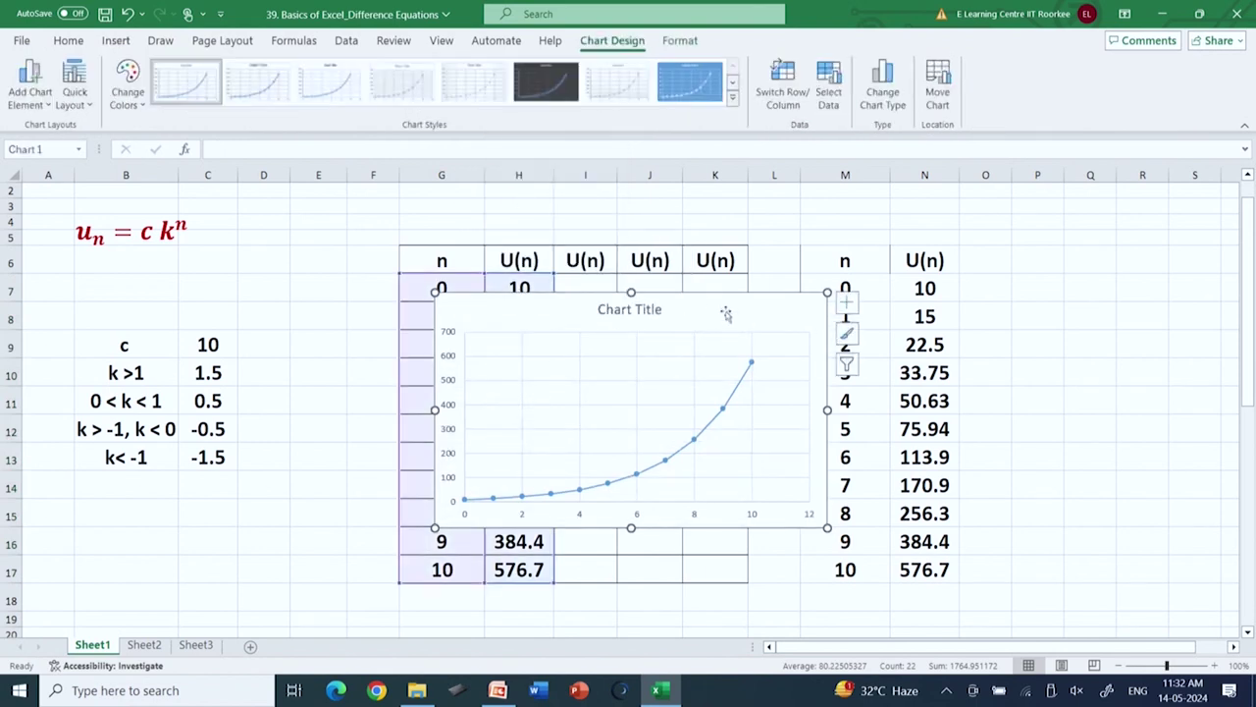
pyautogui.moveTo(729, 308); pyautogui.dragTo(1112, 303)
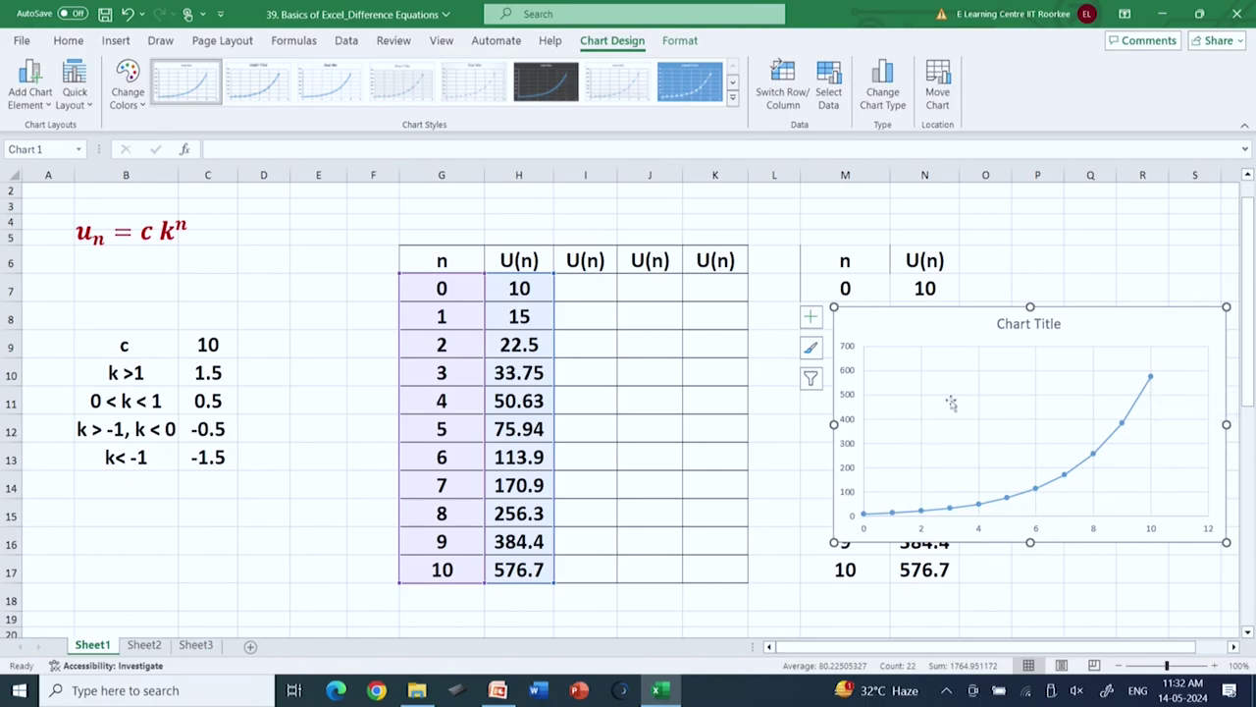
# Title the chart 'k>1 (k=1.5)'
pyautogui.click(1037, 327)
pyautogui.click(1051, 324)
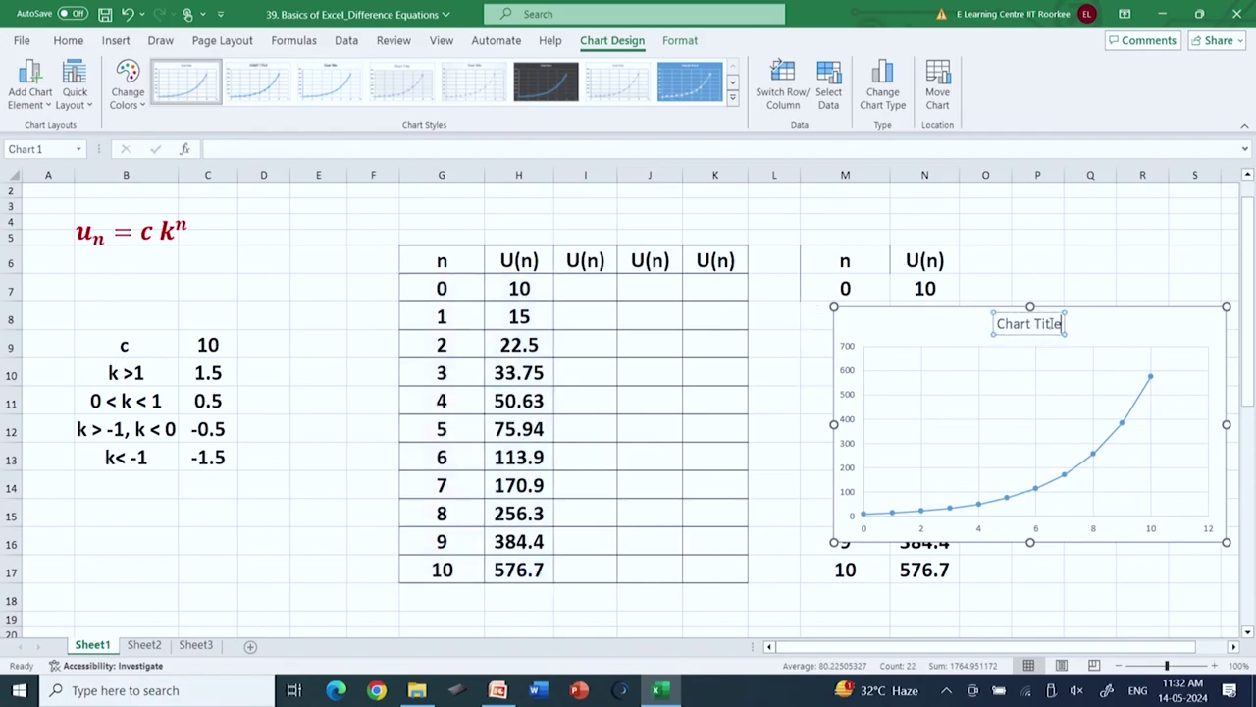
pyautogui.press('BackSpace')
pyautogui.press('BackSpace')
pyautogui.press('BackSpace')
pyautogui.press('BackSpace')
pyautogui.press('BackSpace')
pyautogui.press('BackSpace')
pyautogui.press('BackSpace')
pyautogui.press('BackSpace')
pyautogui.press('BackSpace')
pyautogui.press('BackSpace')
pyautogui.press('BackSpace')
pyautogui.write('d')
pyautogui.press('BackSpace')
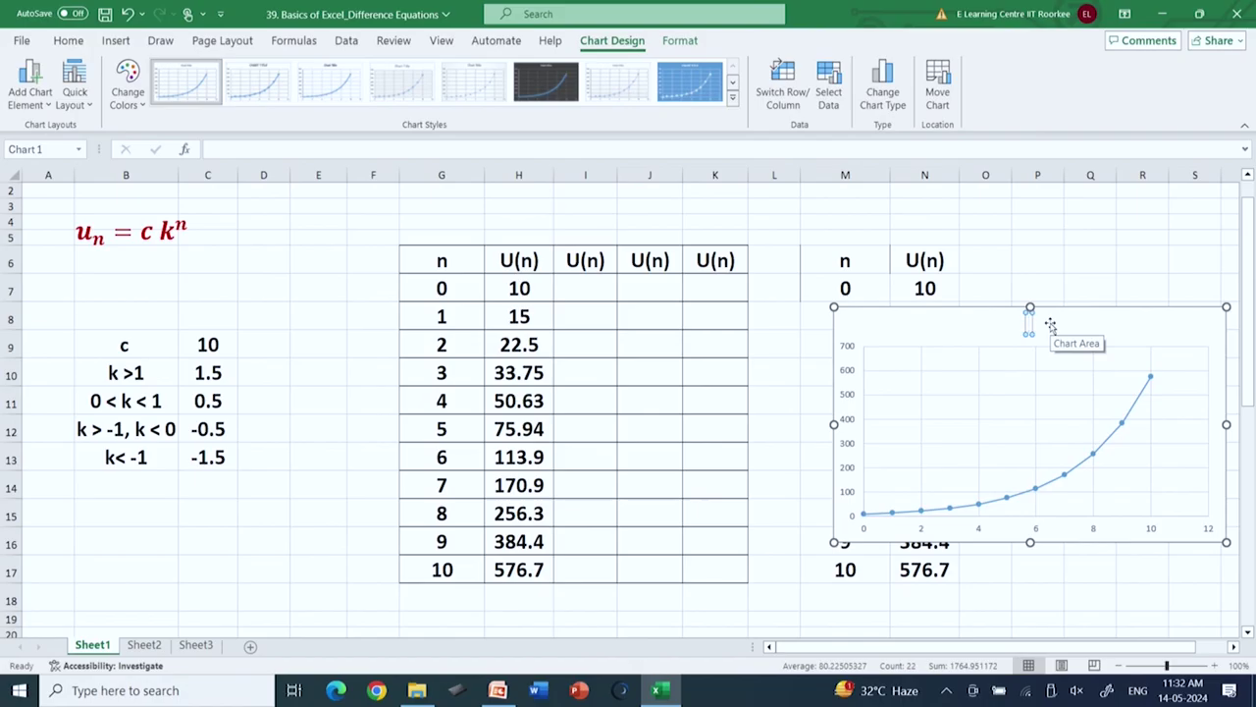
pyautogui.write('k>1 (k=')
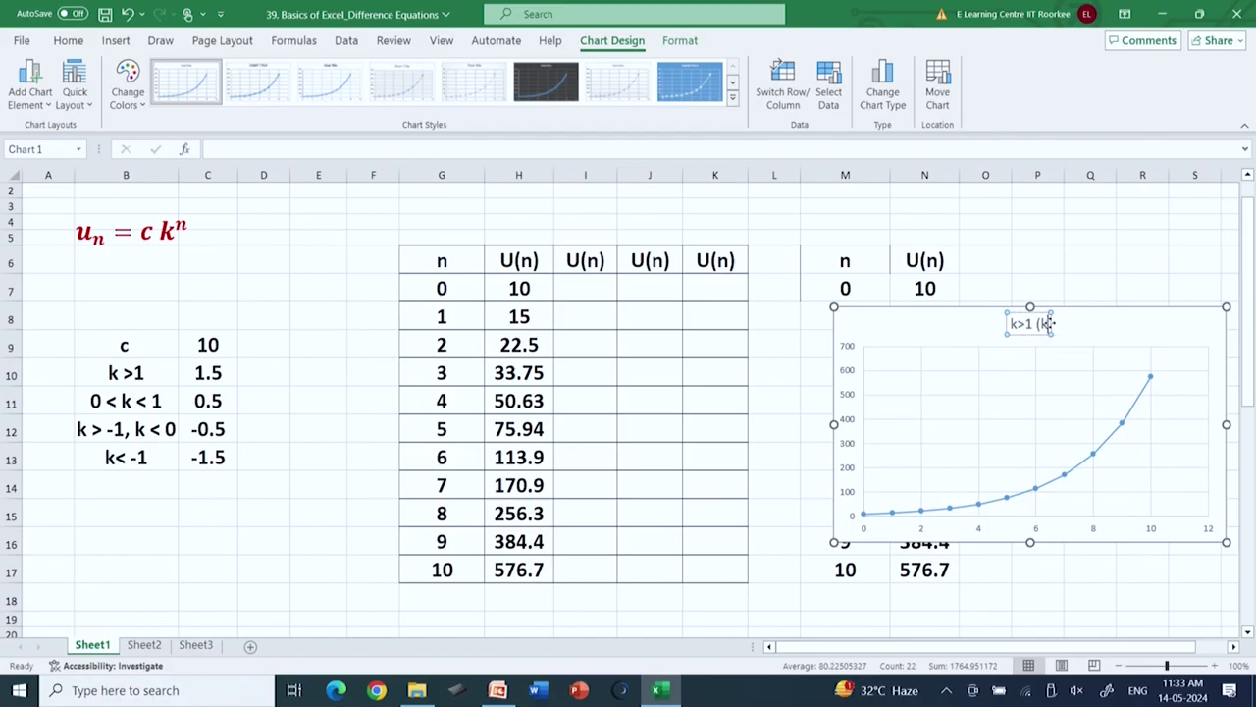
pyautogui.write('1')
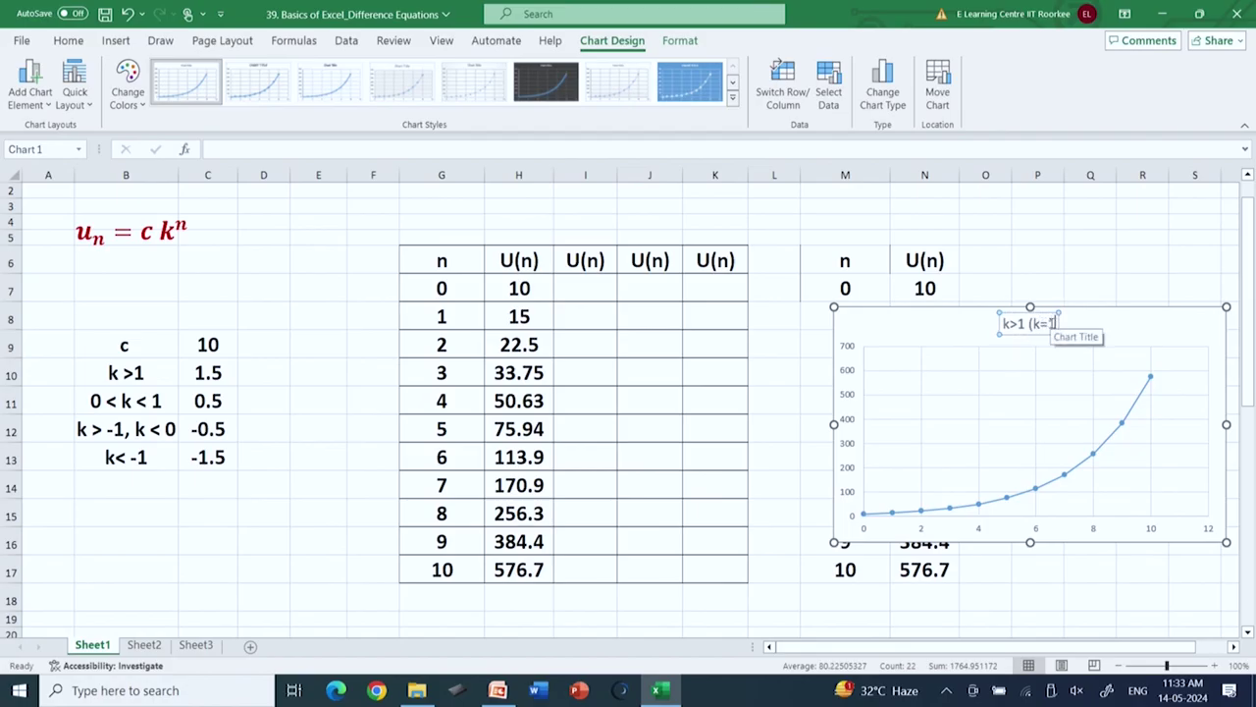
pyautogui.write('.5)')
pyautogui.click(1062, 579)
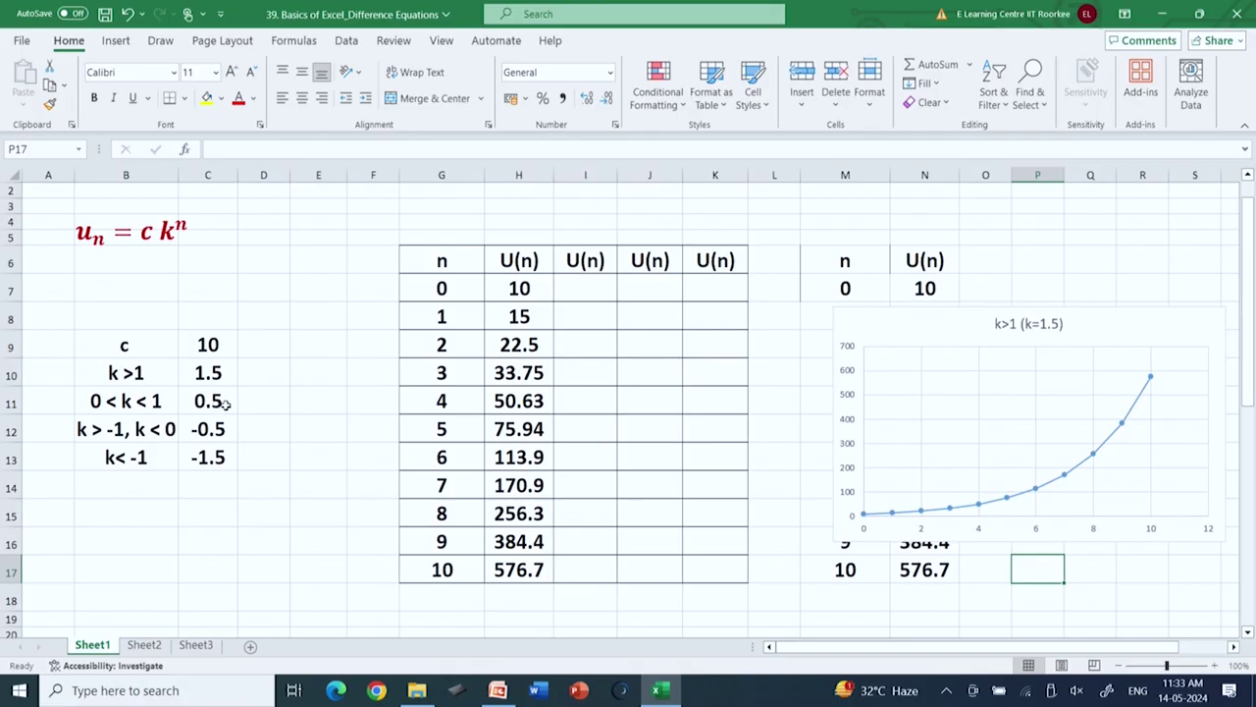
# Build =C9*C11^G7 in I7 from c = 10, k = 0.5 and n
pyautogui.click(583, 287)
pyautogui.write('=')
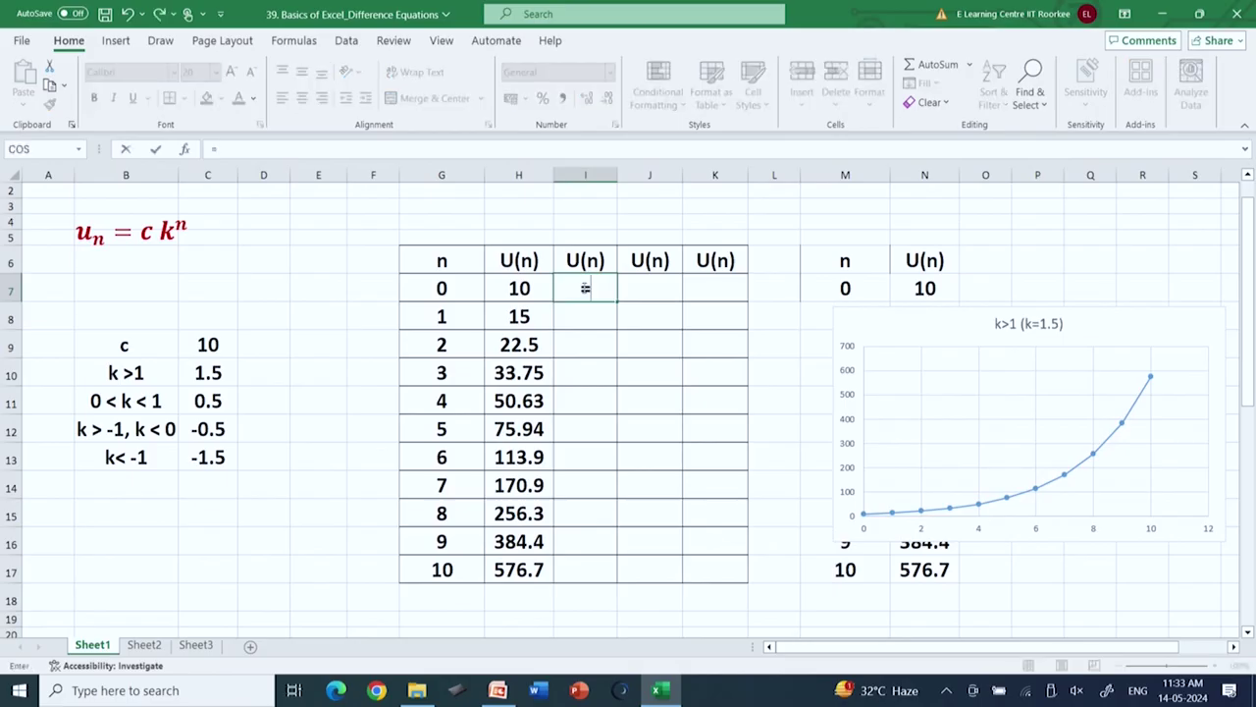
pyautogui.click(214, 346)
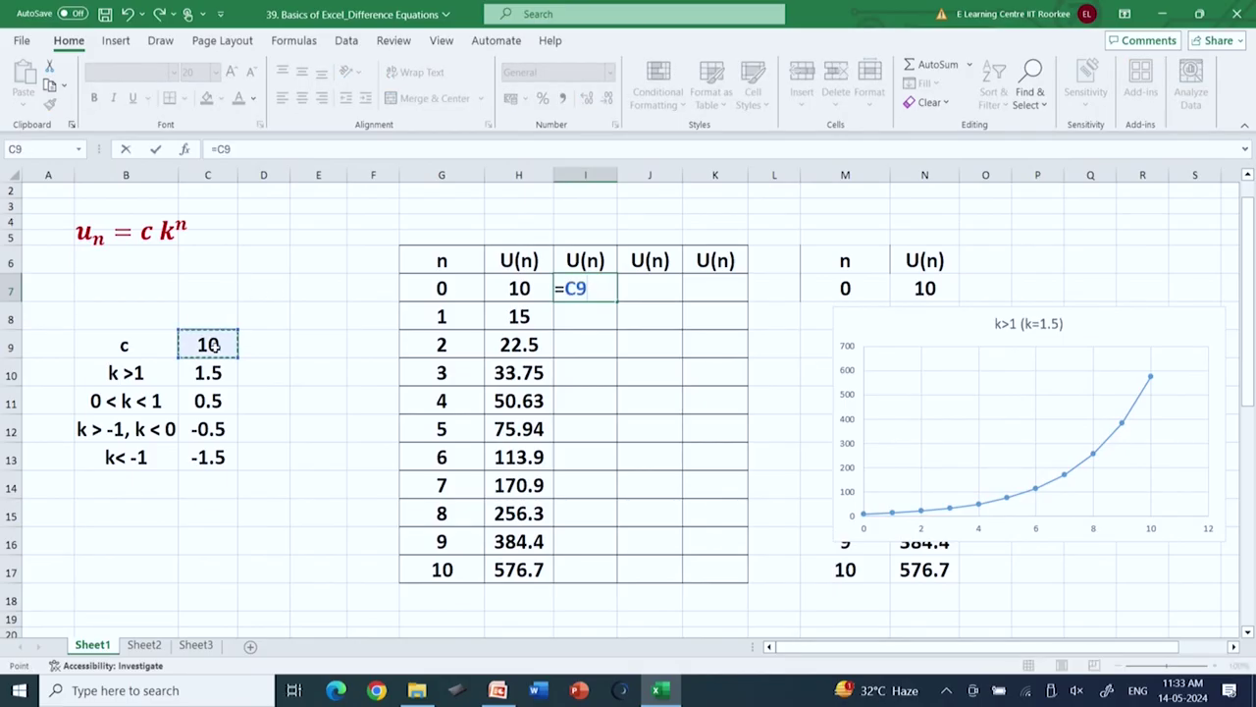
pyautogui.write('*')
pyautogui.click(211, 404)
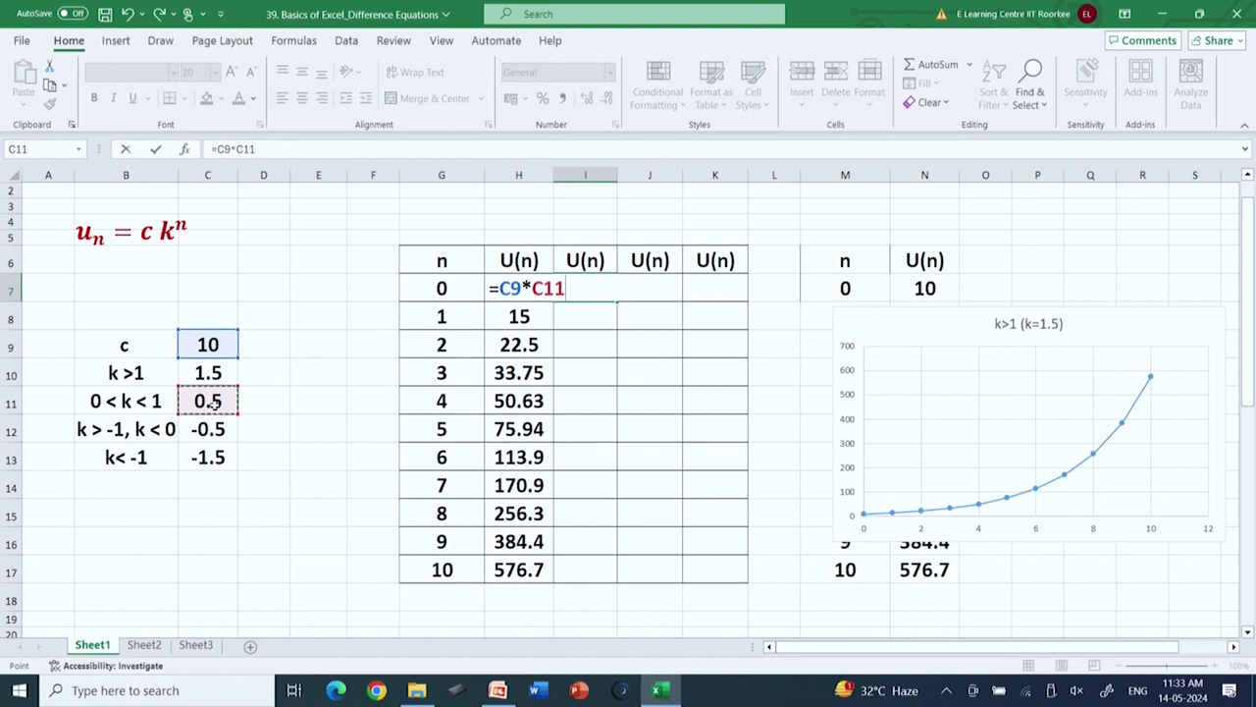
pyautogui.write('^')
pyautogui.click(444, 288)
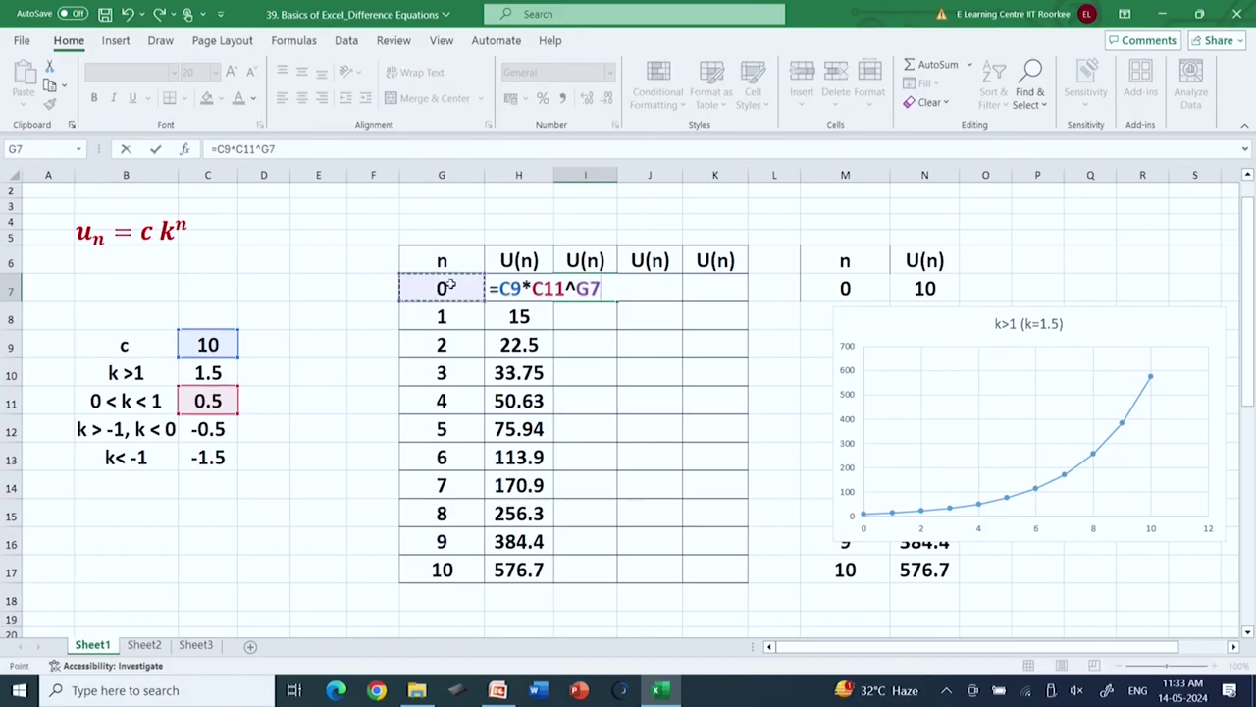
pyautogui.hotkey('ctrl', 'Return')
# Lock the references so I7 reads =$C$9*$C$11^G7
pyautogui.click(217, 148)
pyautogui.write('$')
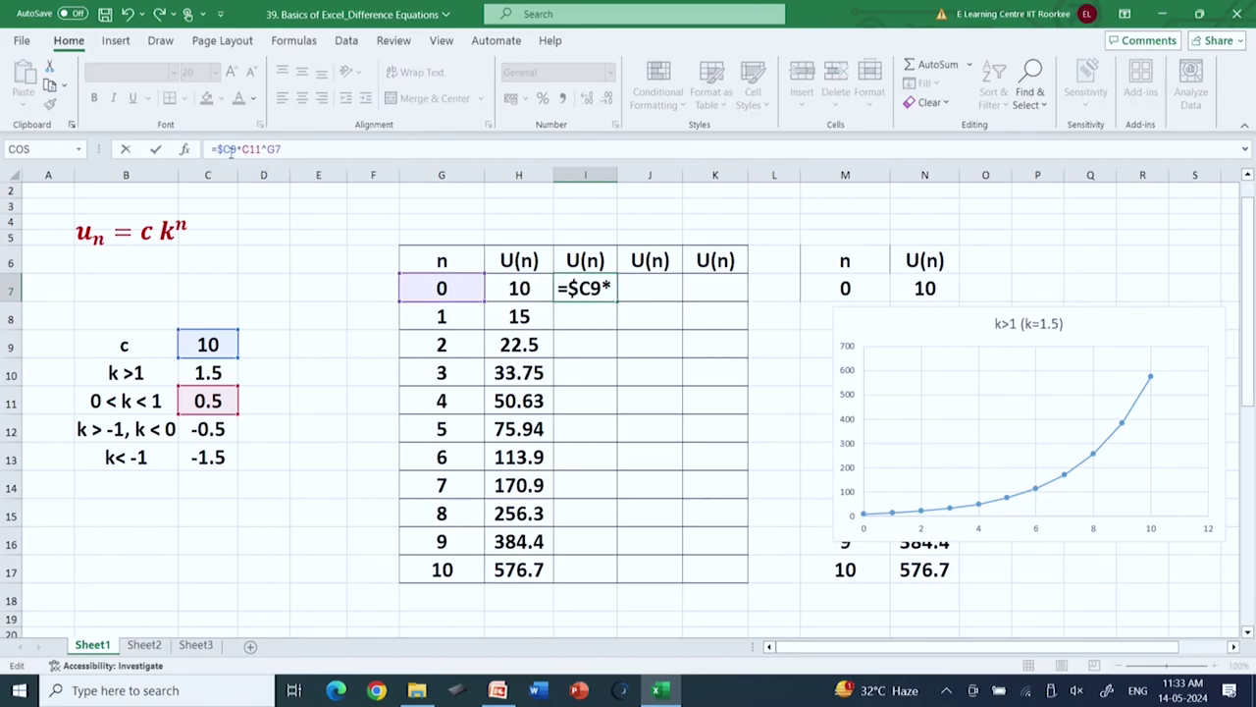
pyautogui.click(232, 148)
pyautogui.write('$')
pyautogui.click(249, 148)
pyautogui.write('$C')
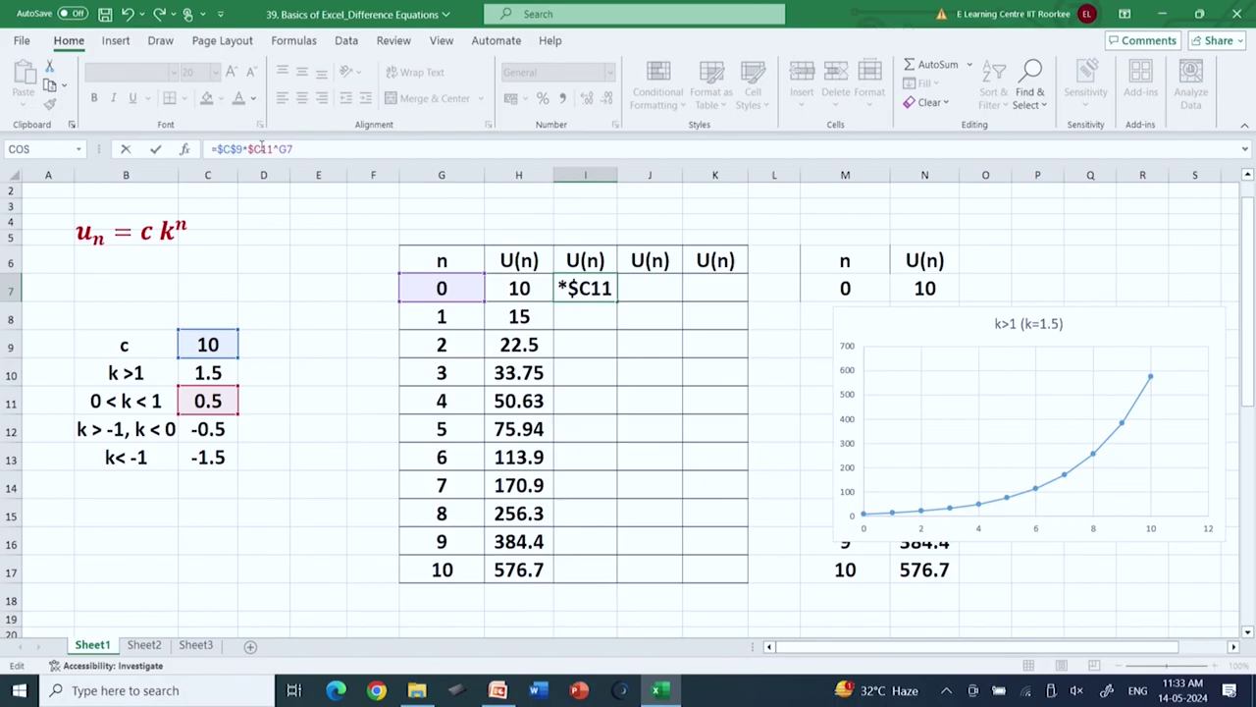
pyautogui.write('$')
pyautogui.press('Return')
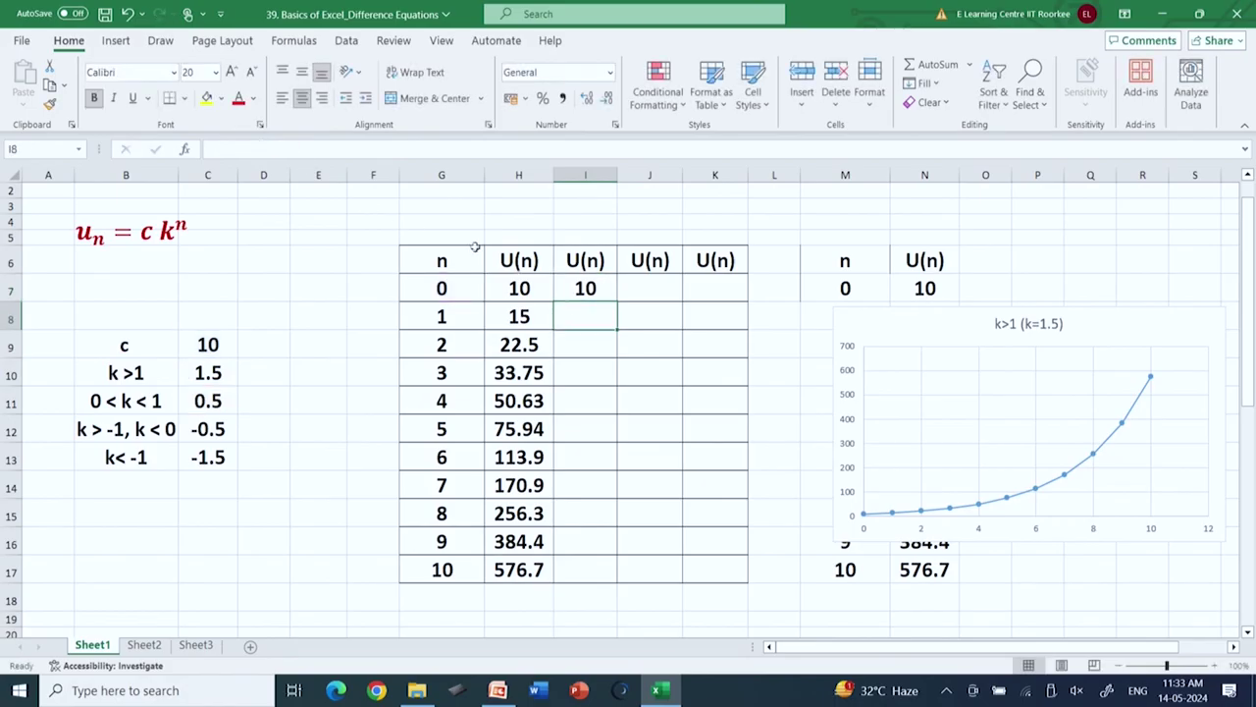
# Copy I7 down to I17, giving values from 10 down to 0.01
pyautogui.click(594, 293)
pyautogui.moveTo(618, 302); pyautogui.dragTo(613, 574)
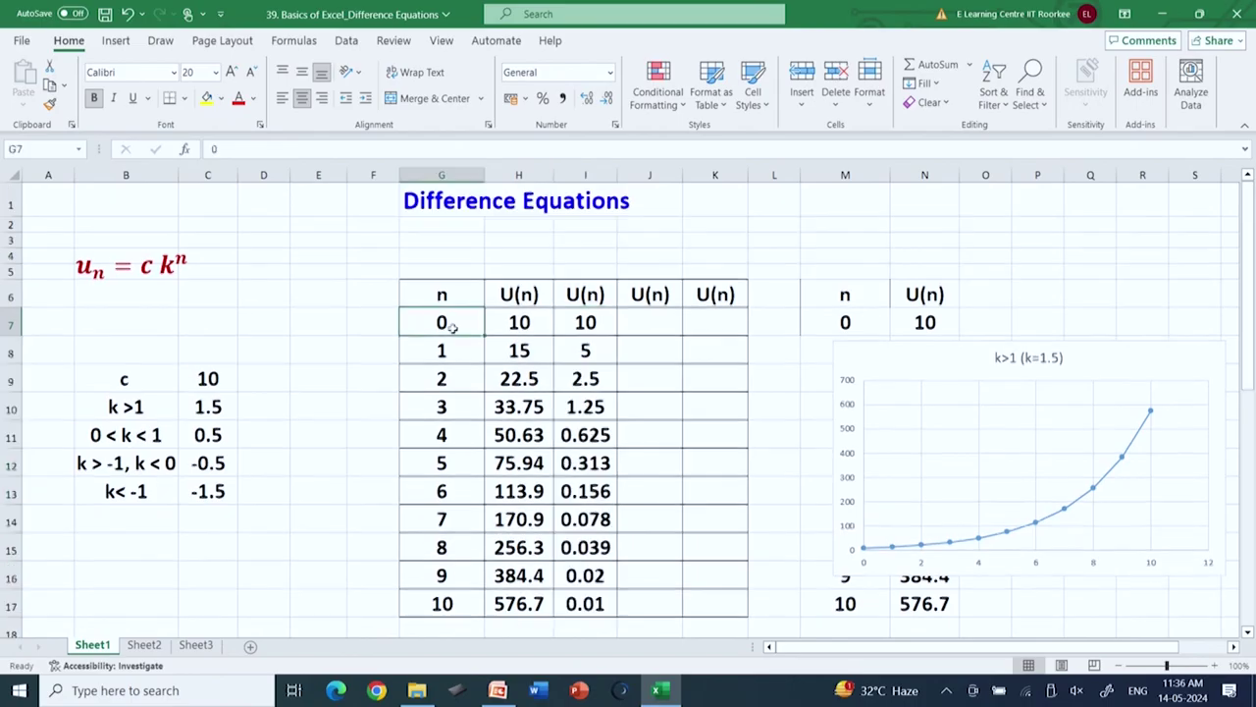
pyautogui.moveTo(455, 334); pyautogui.dragTo(460, 585)
pyautogui.moveTo(586, 325); pyautogui.dragTo(586, 606)
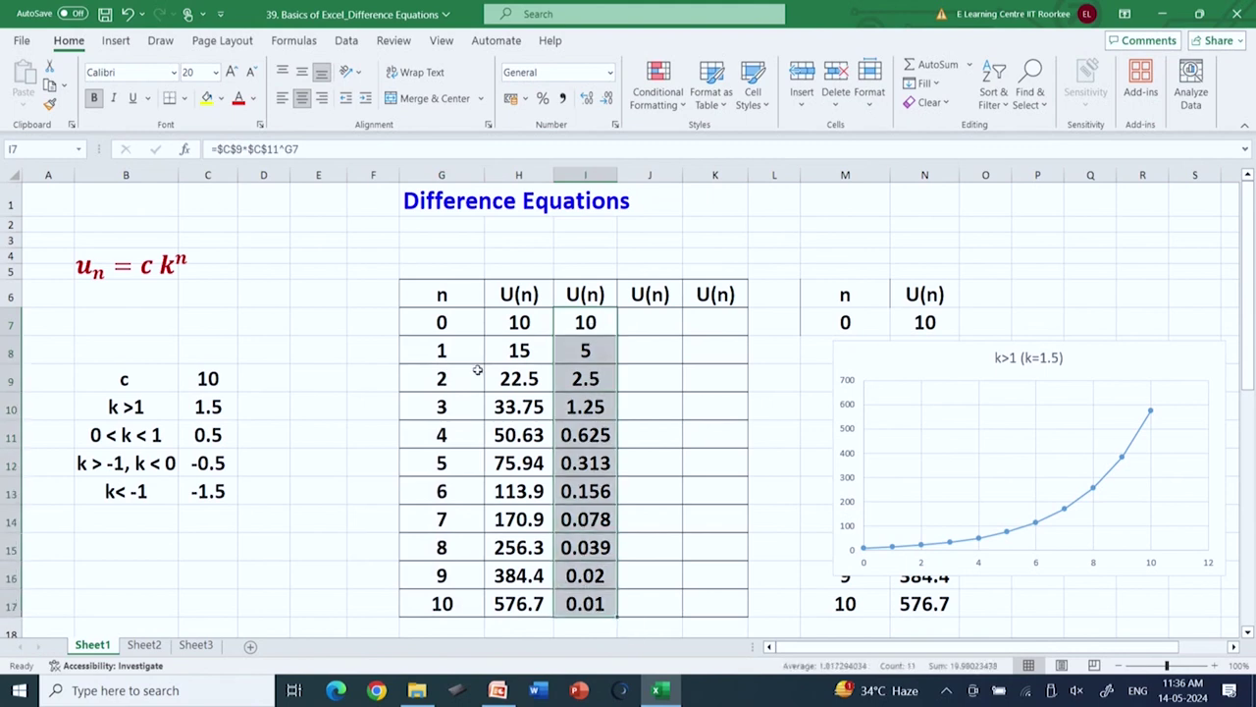
pyautogui.click(443, 321)
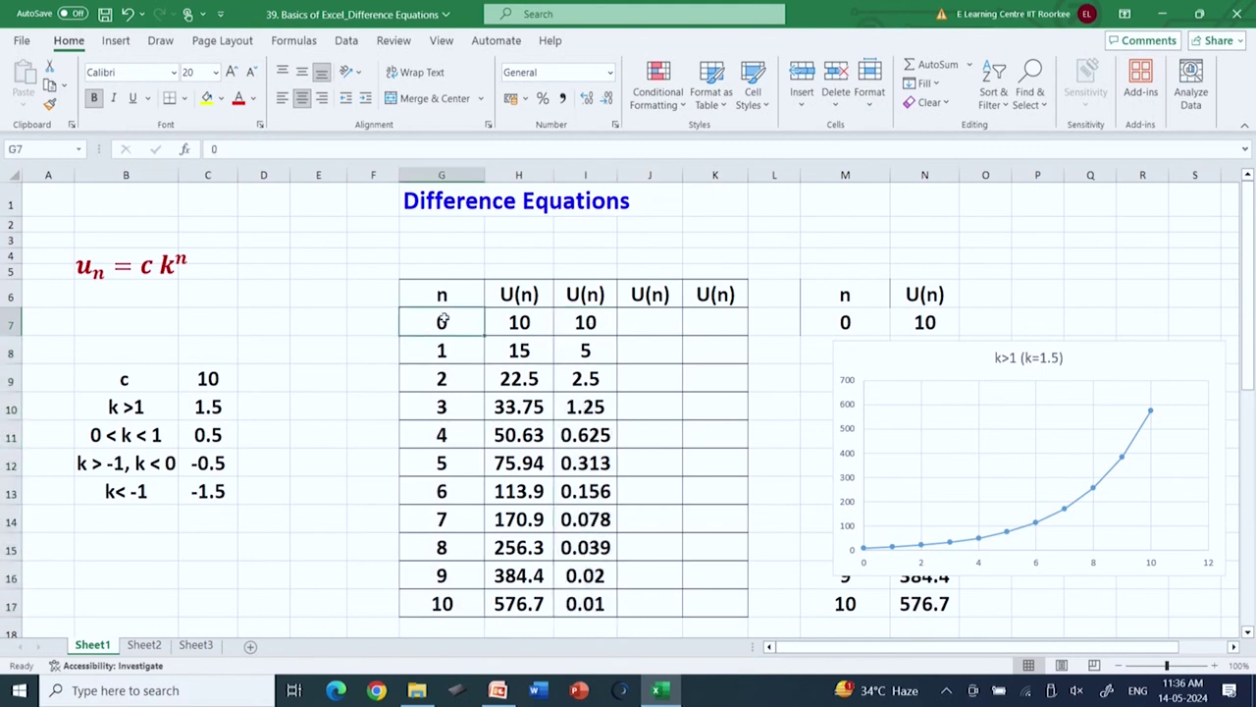
# Plot G7:G17 against I7:I17 as a scatter chart with lines and markers, right of the table
pyautogui.hotkey('shift', 'Down')
pyautogui.hotkey('shift', 'Down')
pyautogui.hotkey('shift', 'Down')
pyautogui.hotkey('shift', 'Down')
pyautogui.hotkey('shift', 'Down')
pyautogui.hotkey('shift', 'Down')
pyautogui.hotkey('shift', 'Down')
pyautogui.hotkey('shift', 'Down')
pyautogui.hotkey('shift', 'Down')
pyautogui.hotkey('shift', 'Down')
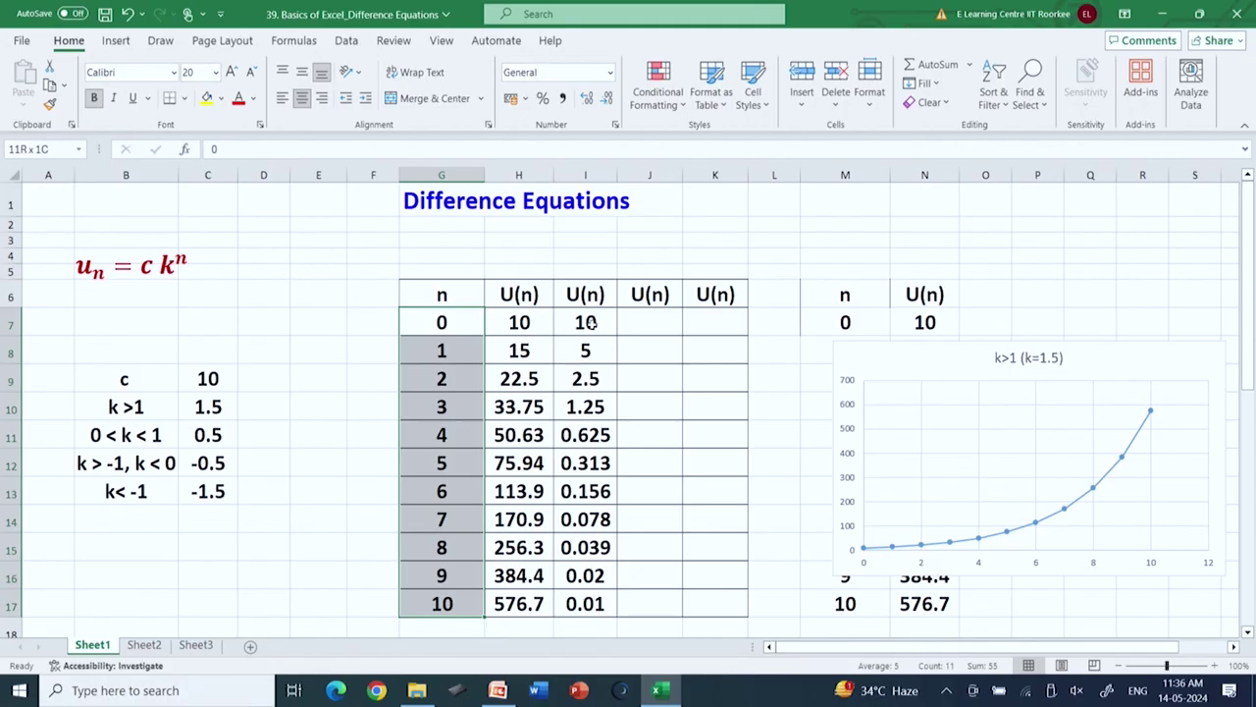
pyautogui.click(593, 323)
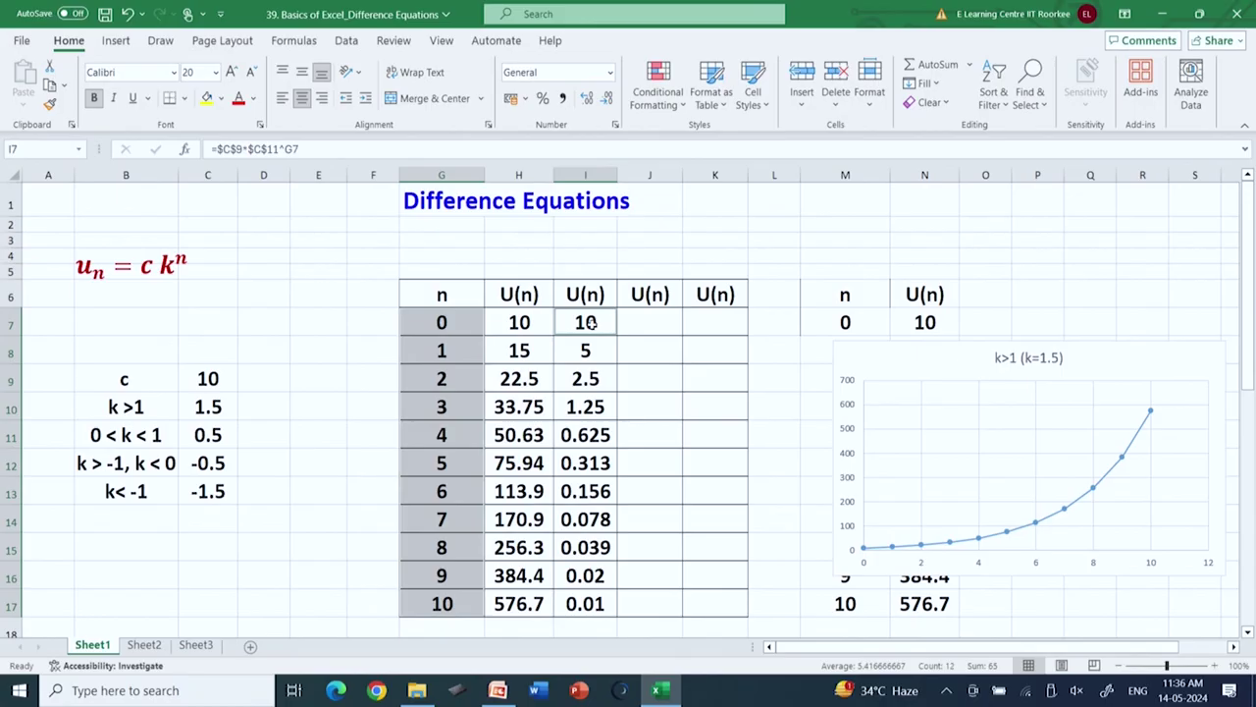
pyautogui.hotkey('ctrl', 'shift', 'Down')
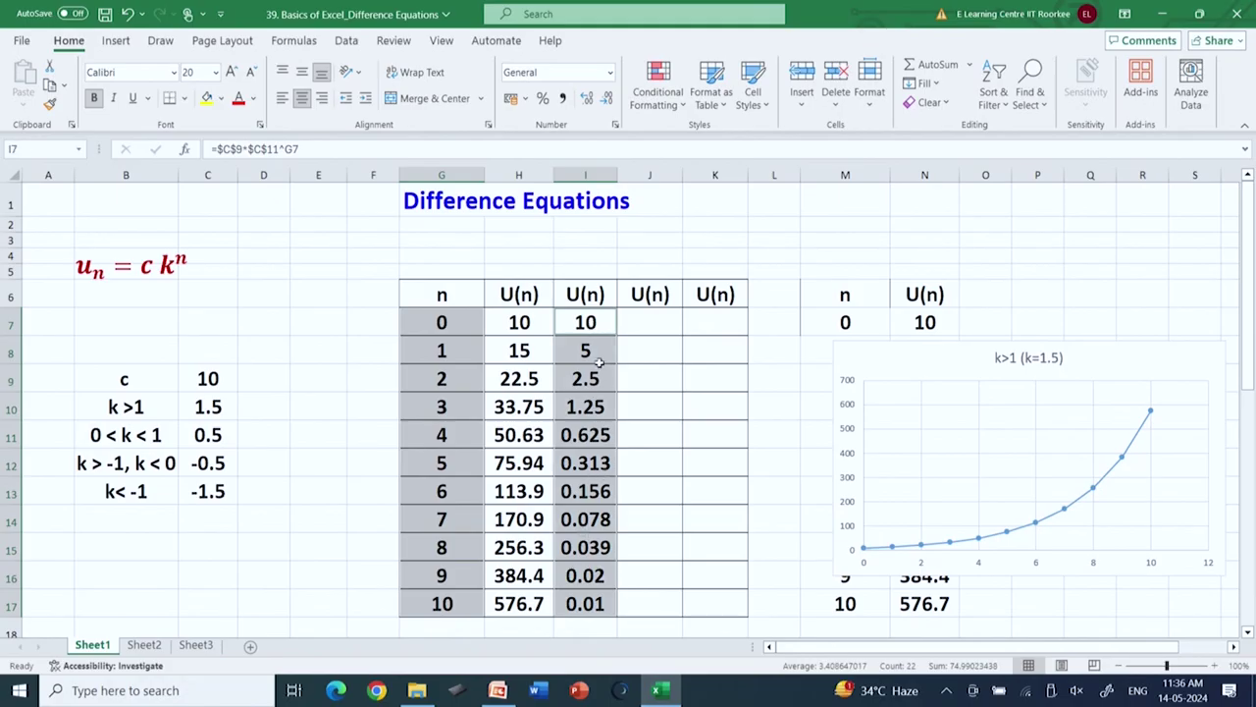
pyautogui.click(119, 45)
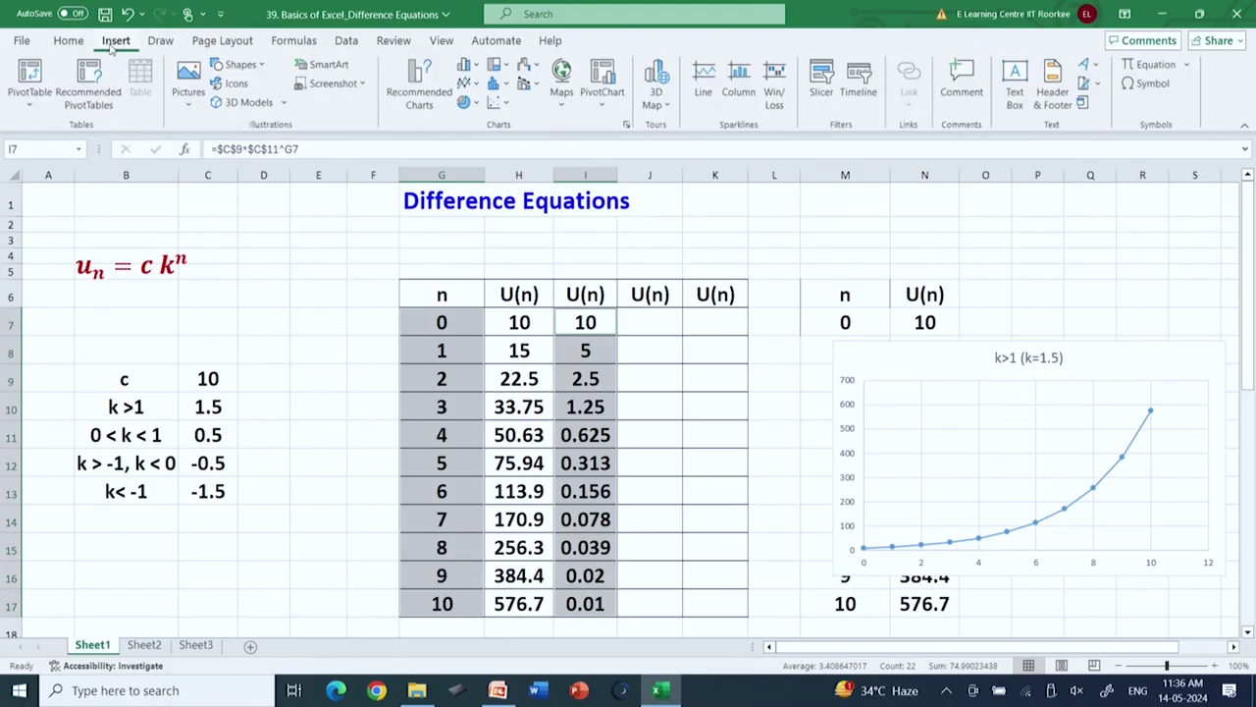
pyautogui.click(507, 103)
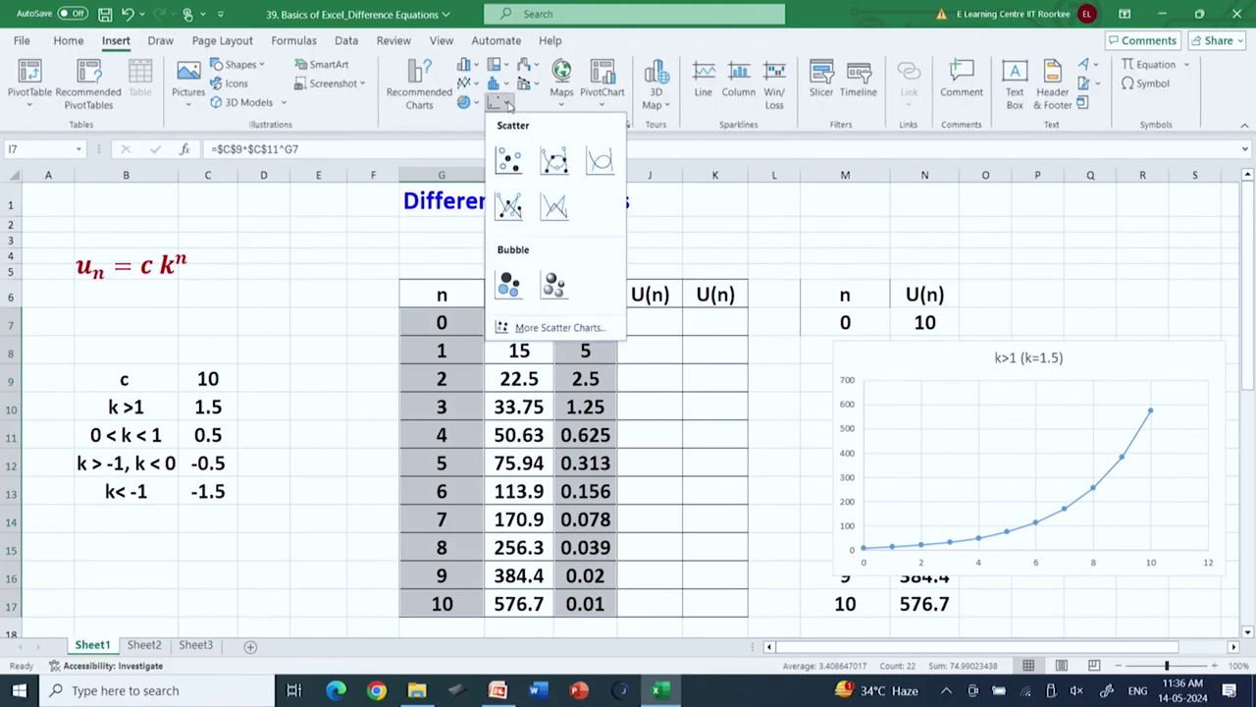
pyautogui.click(509, 208)
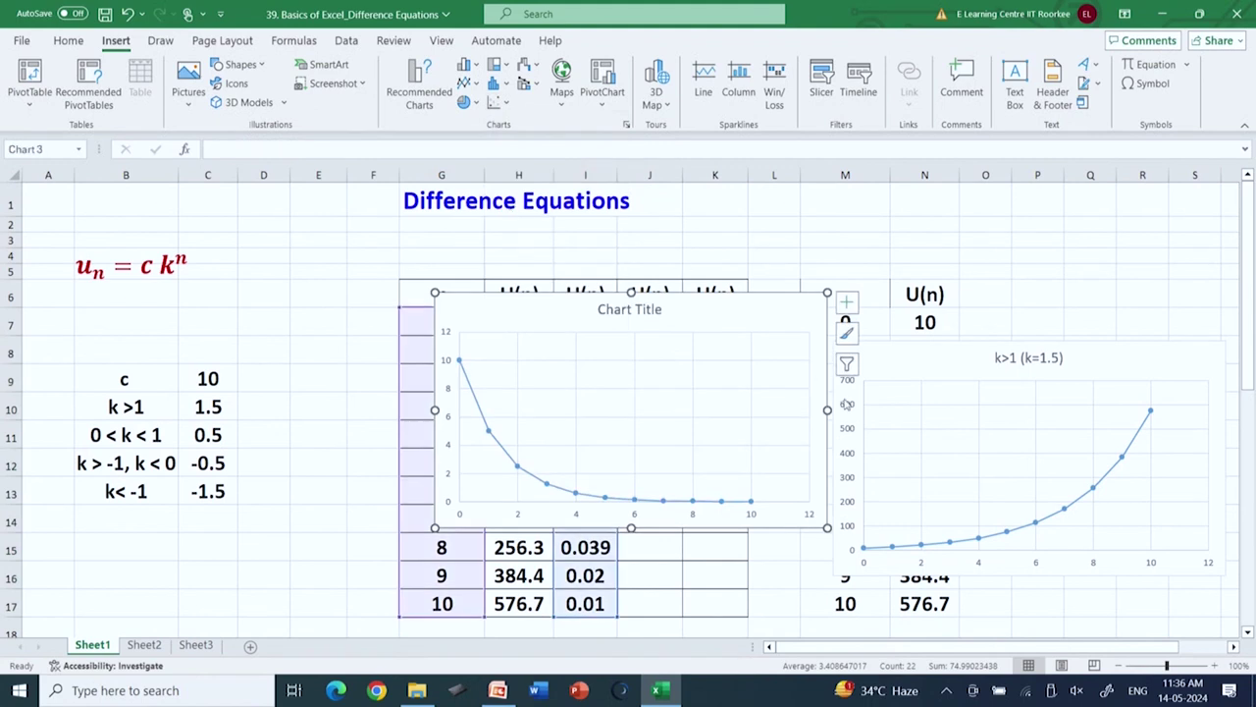
pyautogui.moveTo(749, 302); pyautogui.dragTo(1134, 214)
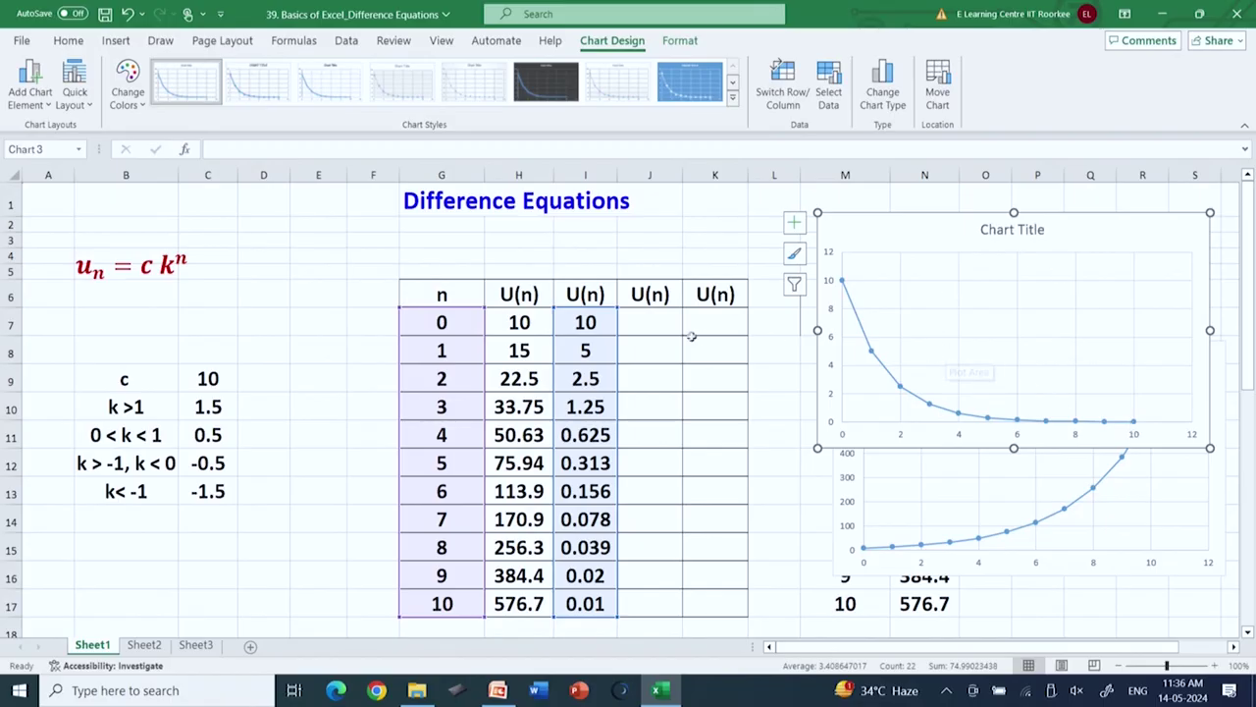
pyautogui.click(656, 325)
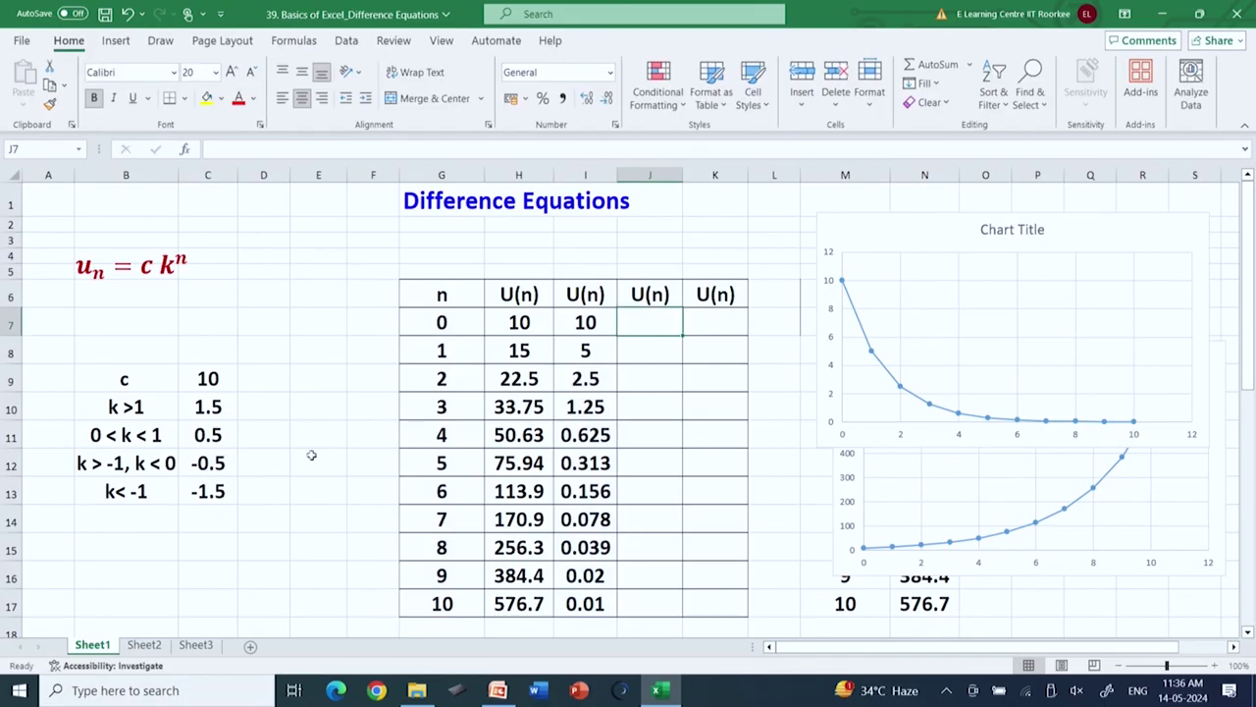
# Enter =$C$9*$C$12^G7 in J7 and fill it down to J17 (10, -5, 2.5 … 0.01)
pyautogui.write('=')
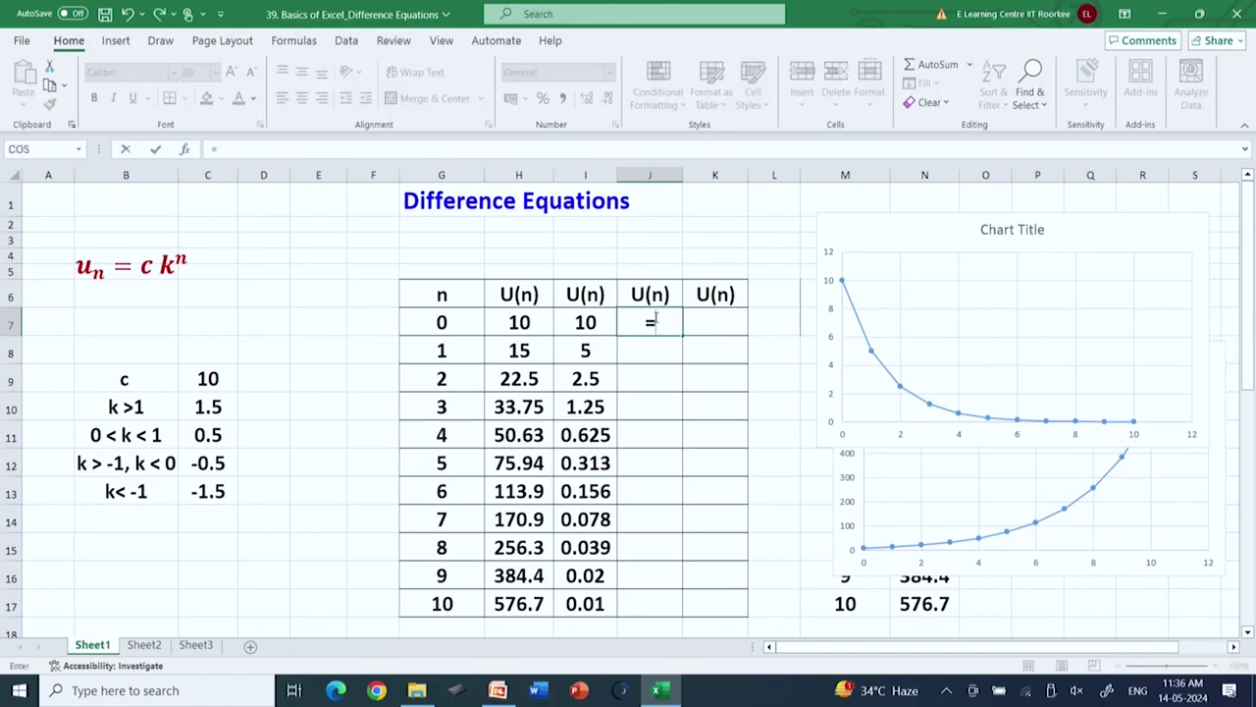
pyautogui.click(214, 387)
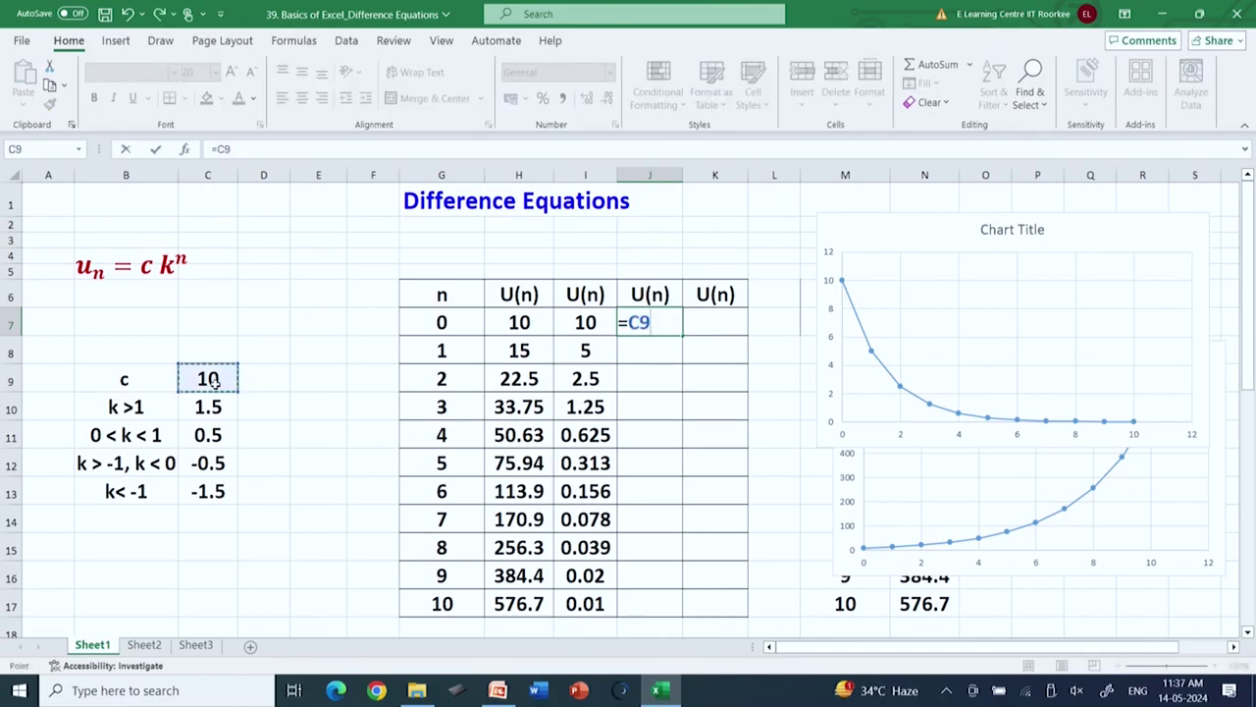
pyautogui.write('*')
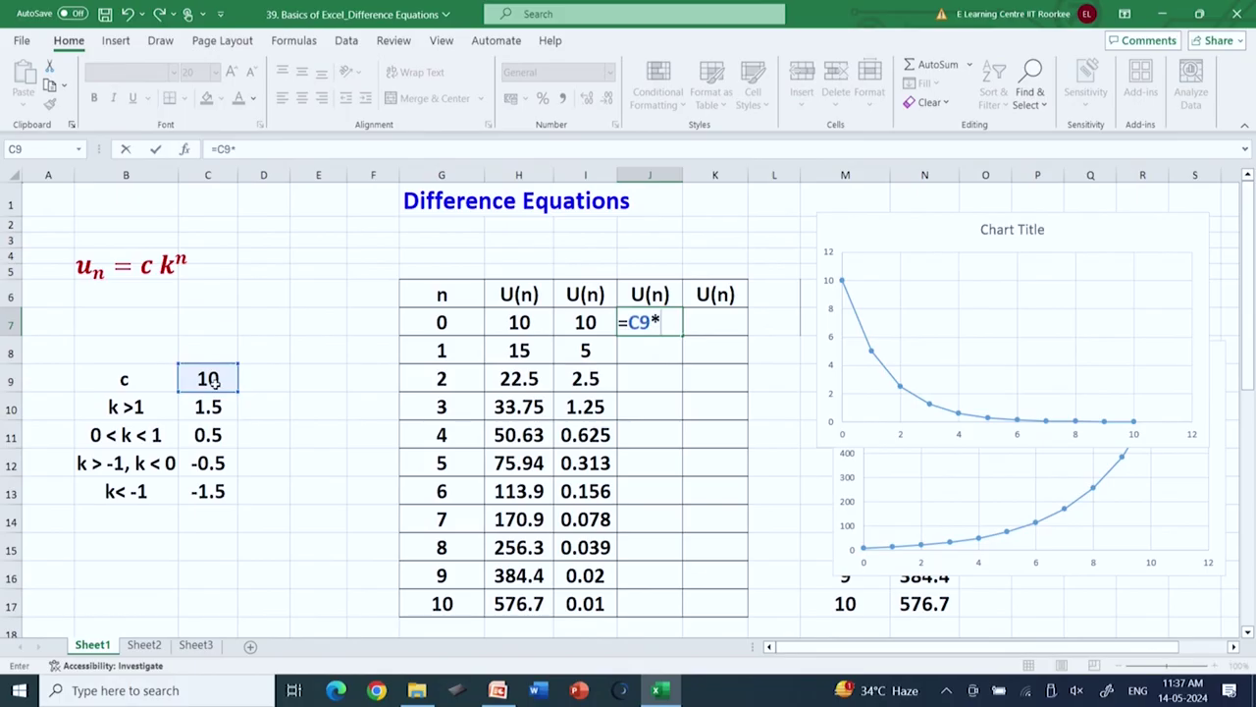
pyautogui.click(208, 468)
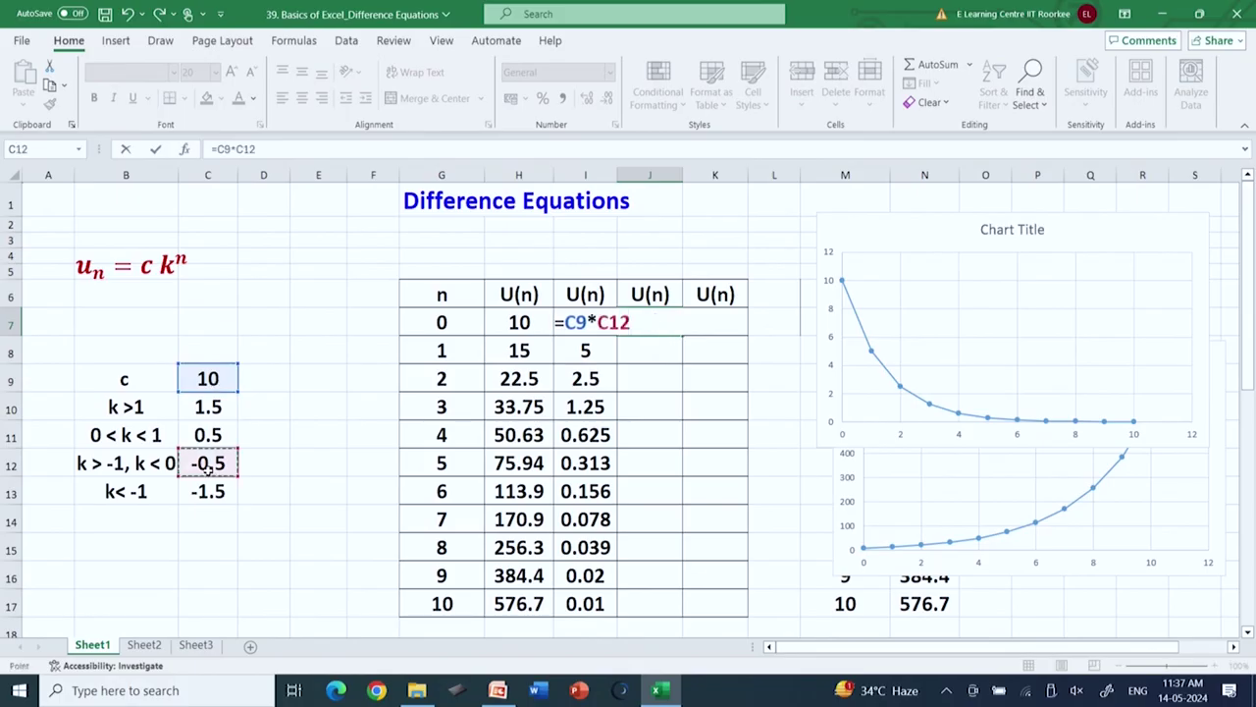
pyautogui.write('^')
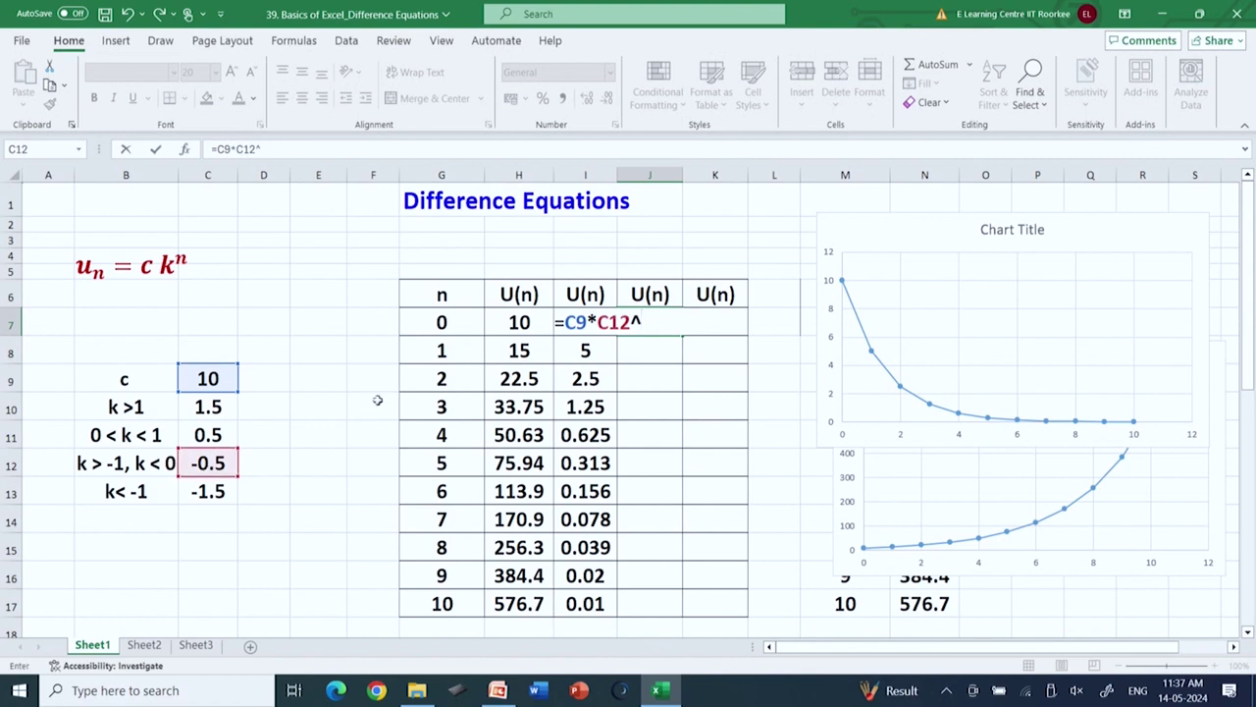
pyautogui.click(452, 328)
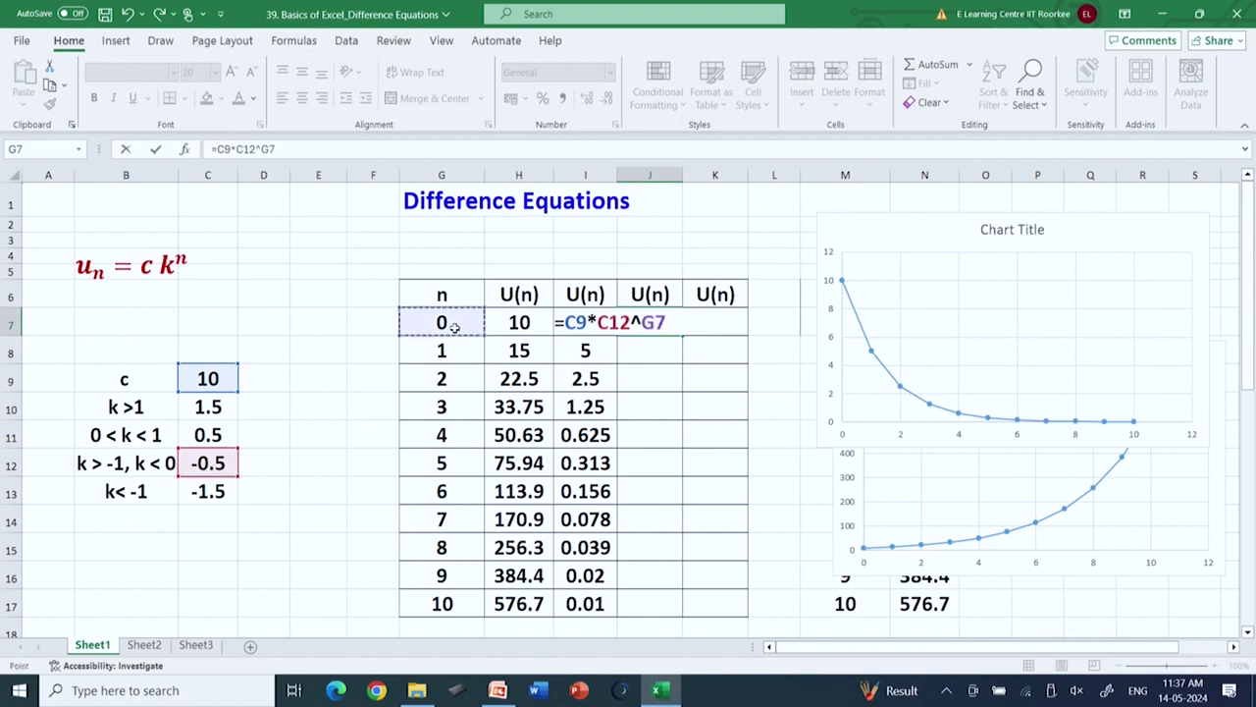
pyautogui.click(215, 150)
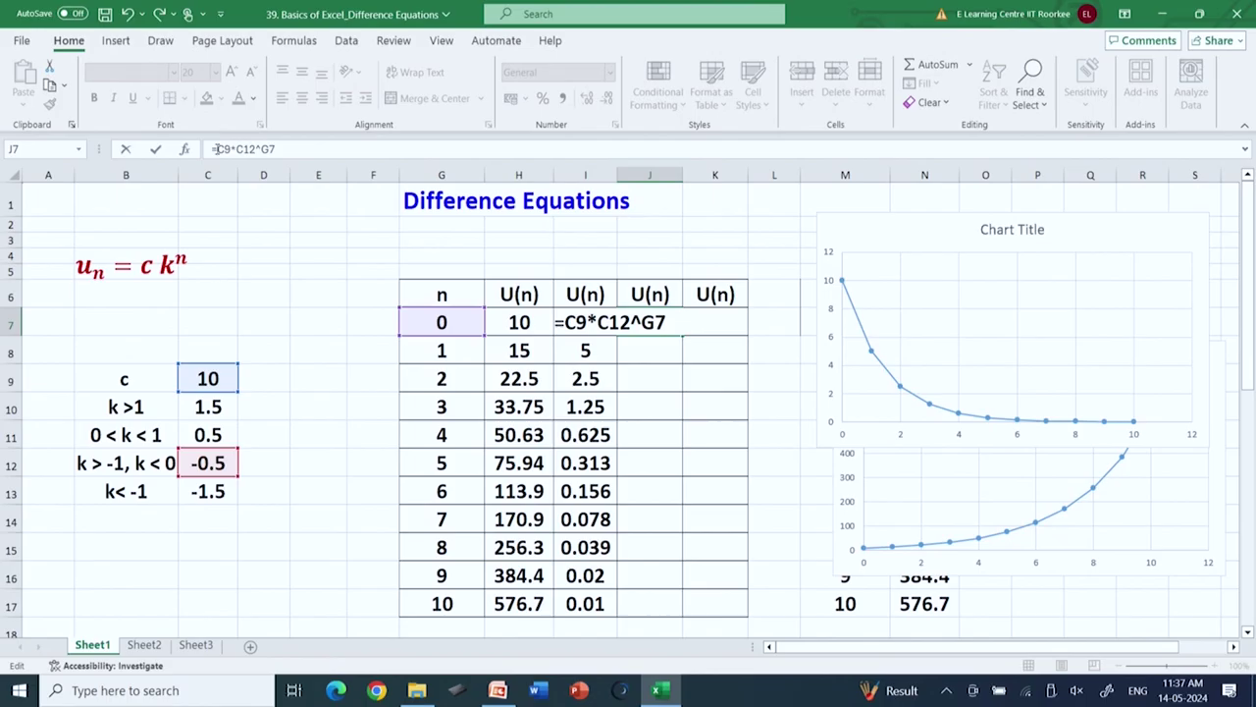
pyautogui.write('$C')
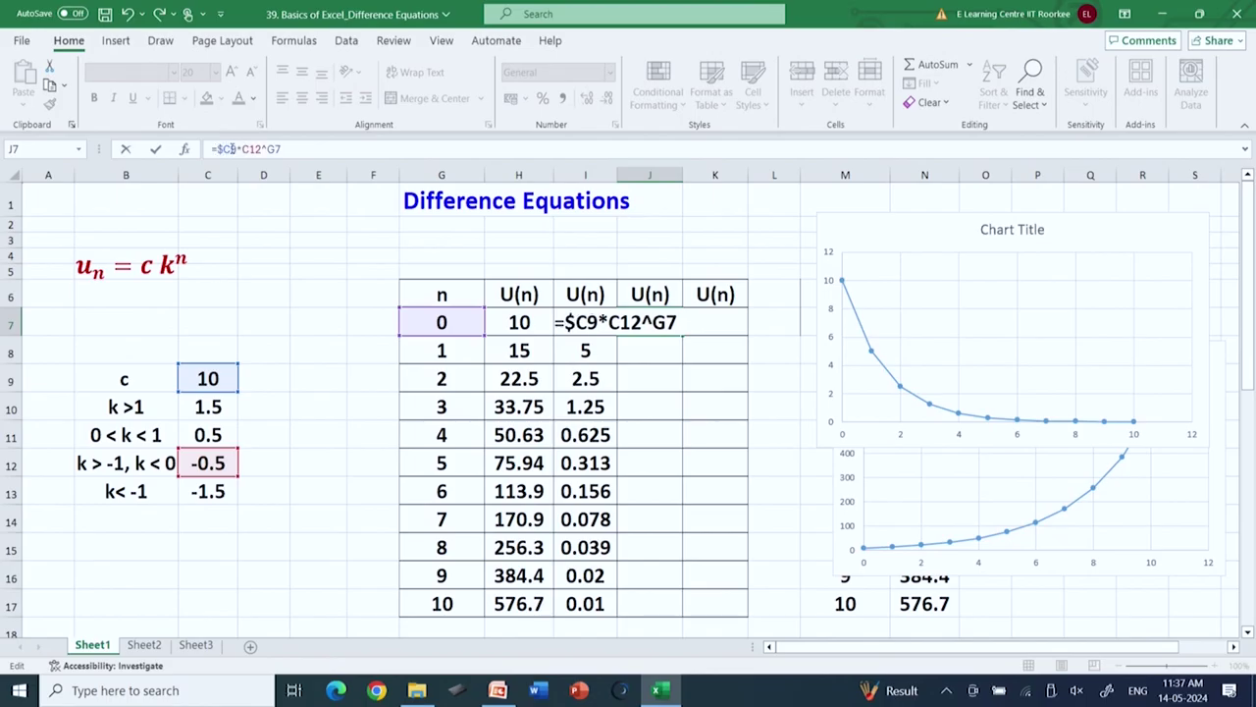
pyautogui.write('$9*')
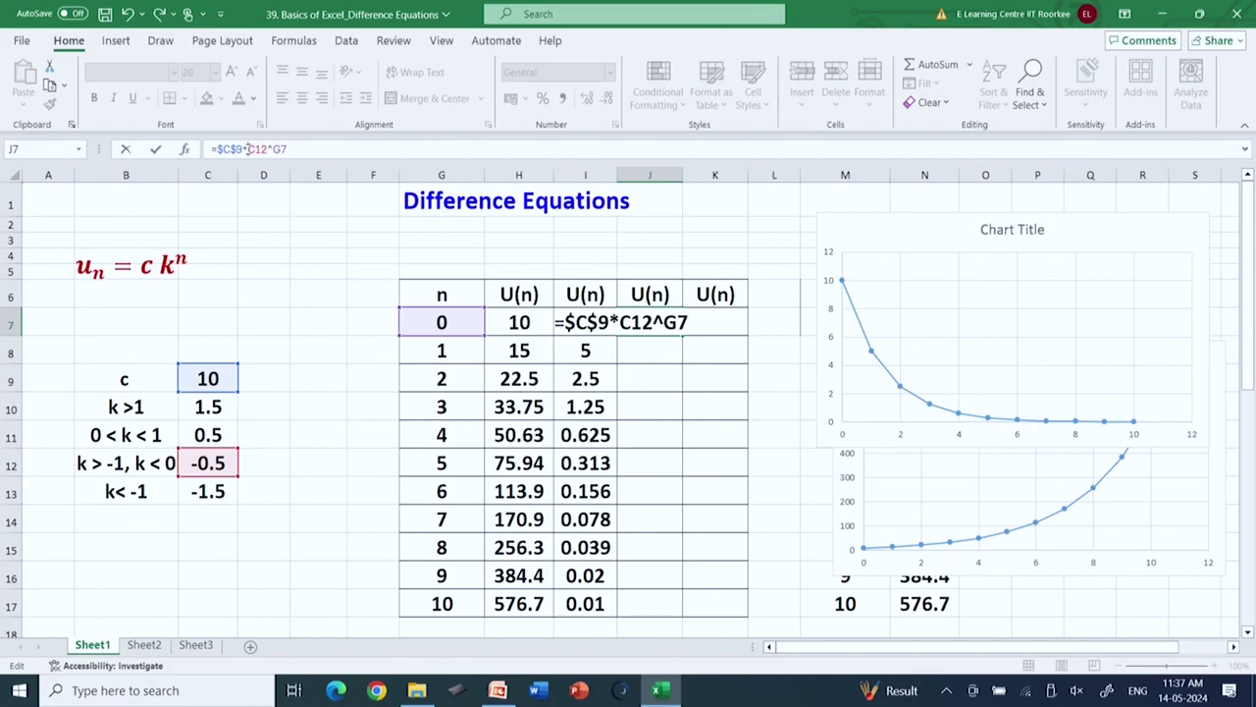
pyautogui.write('$C')
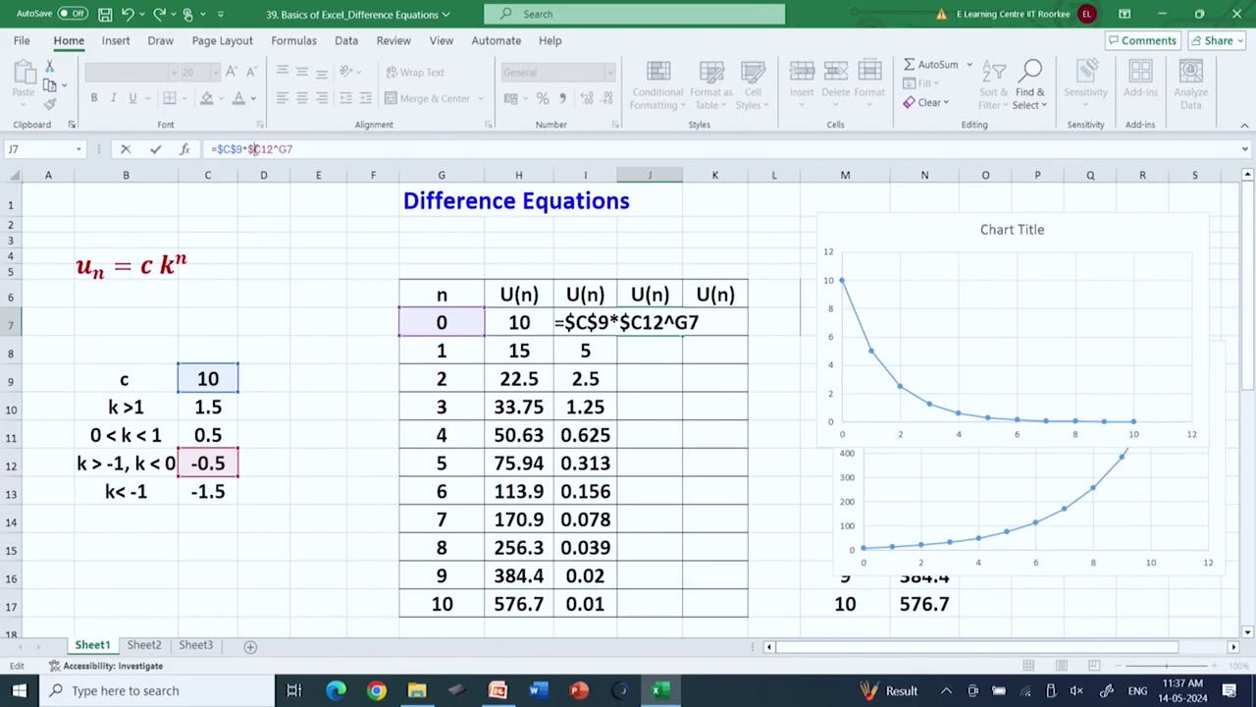
pyautogui.write('$')
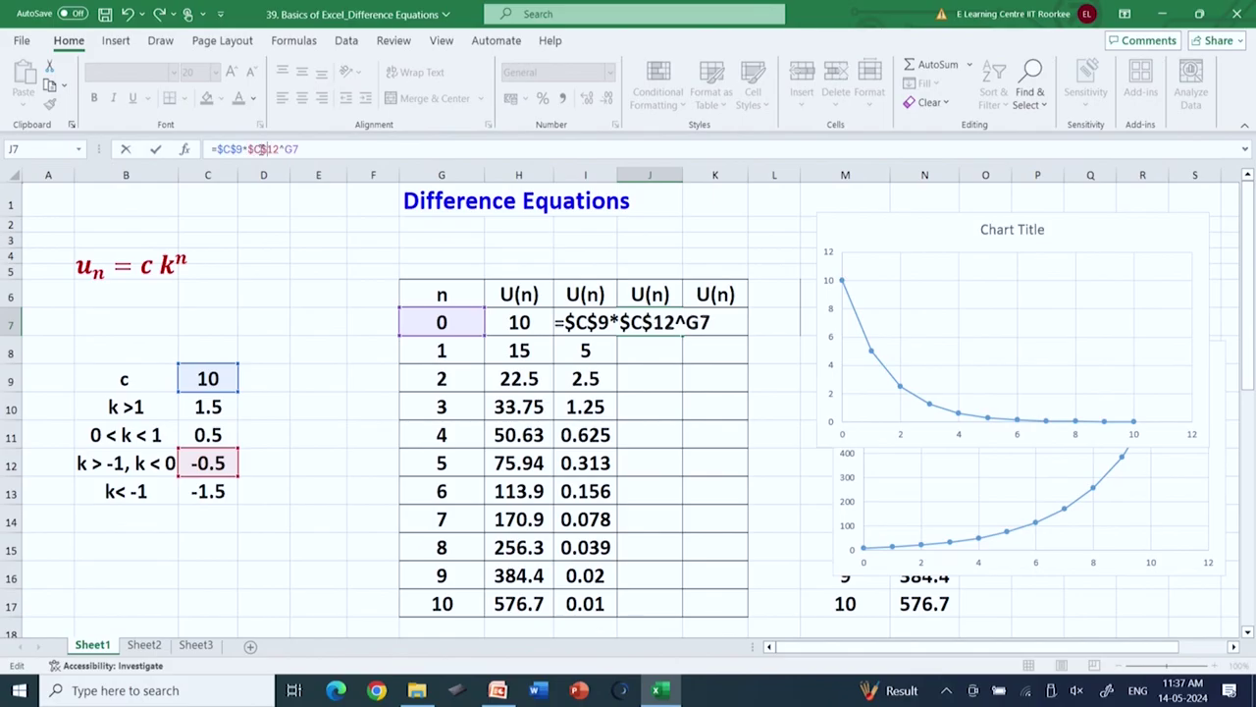
pyautogui.press('Return')
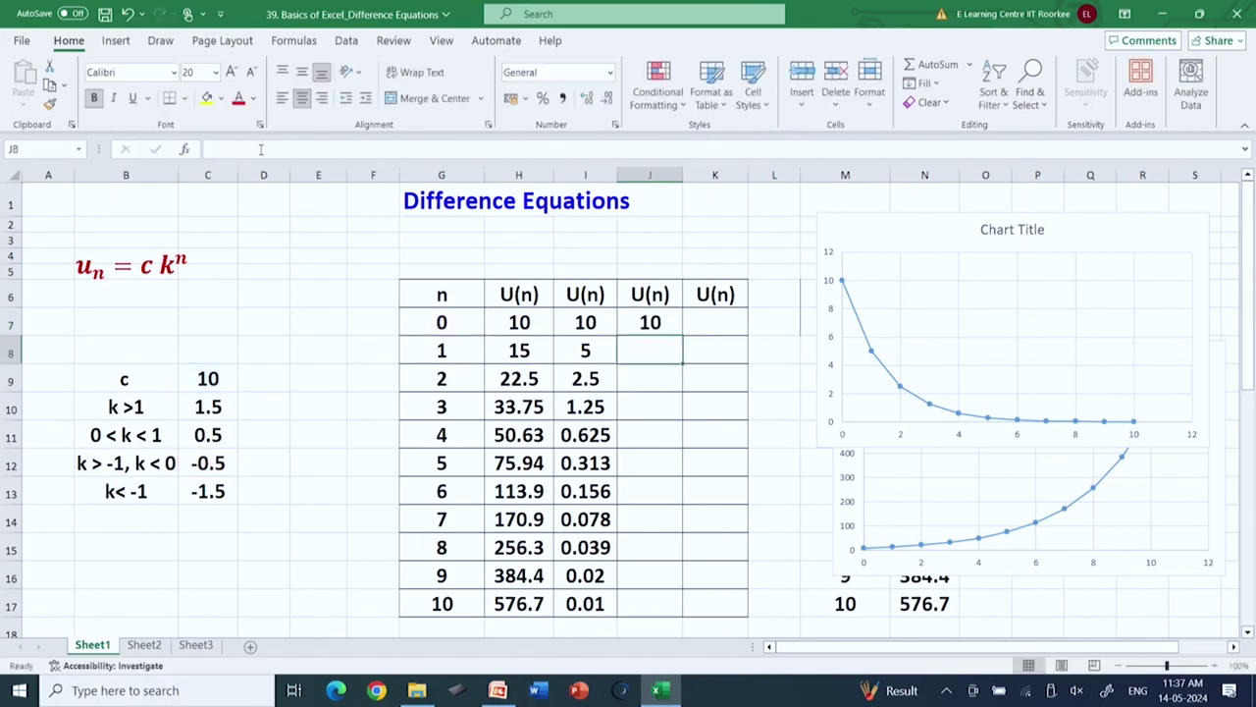
pyautogui.click(650, 322)
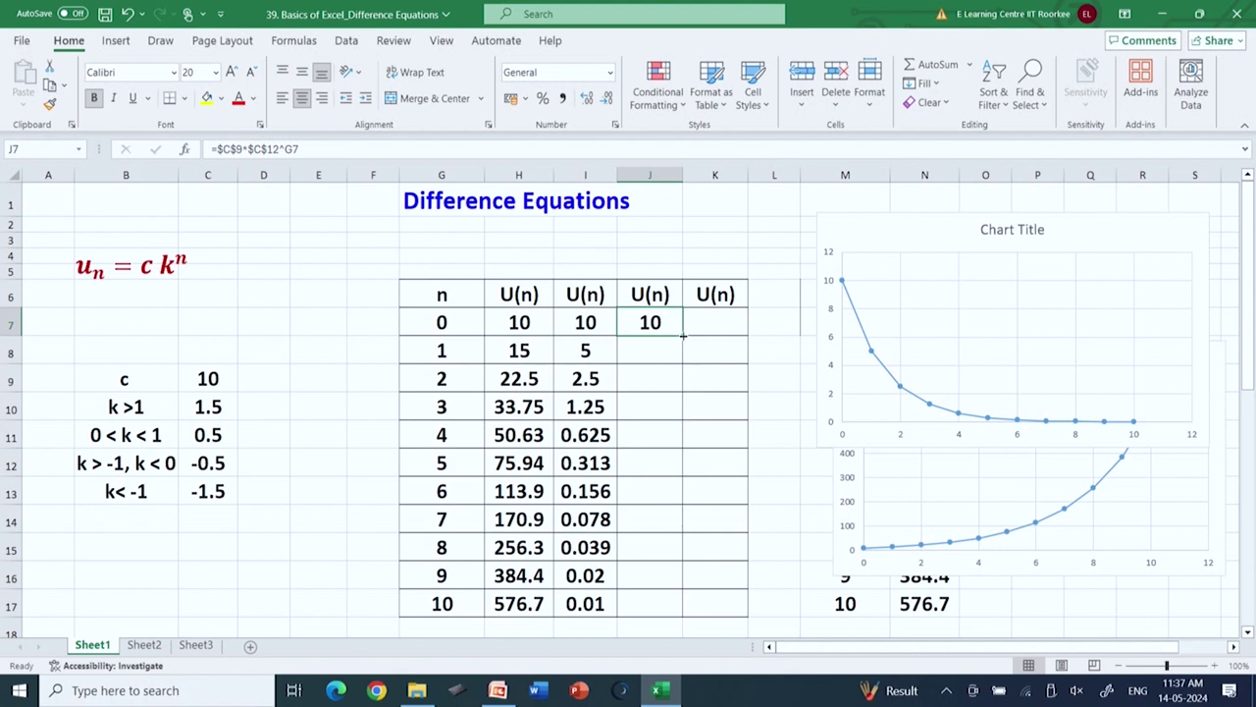
pyautogui.moveTo(683, 336); pyautogui.dragTo(679, 618)
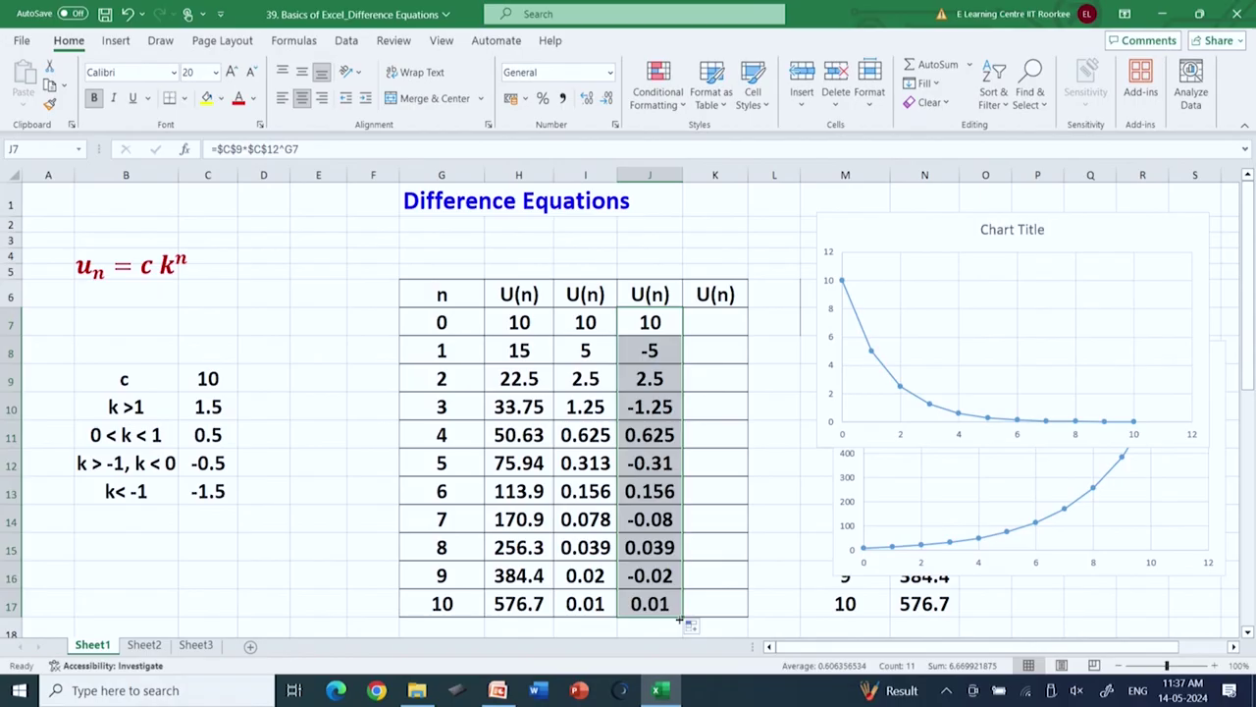
# Select the n values G7:G17 together with J7:J17
pyautogui.click(455, 328)
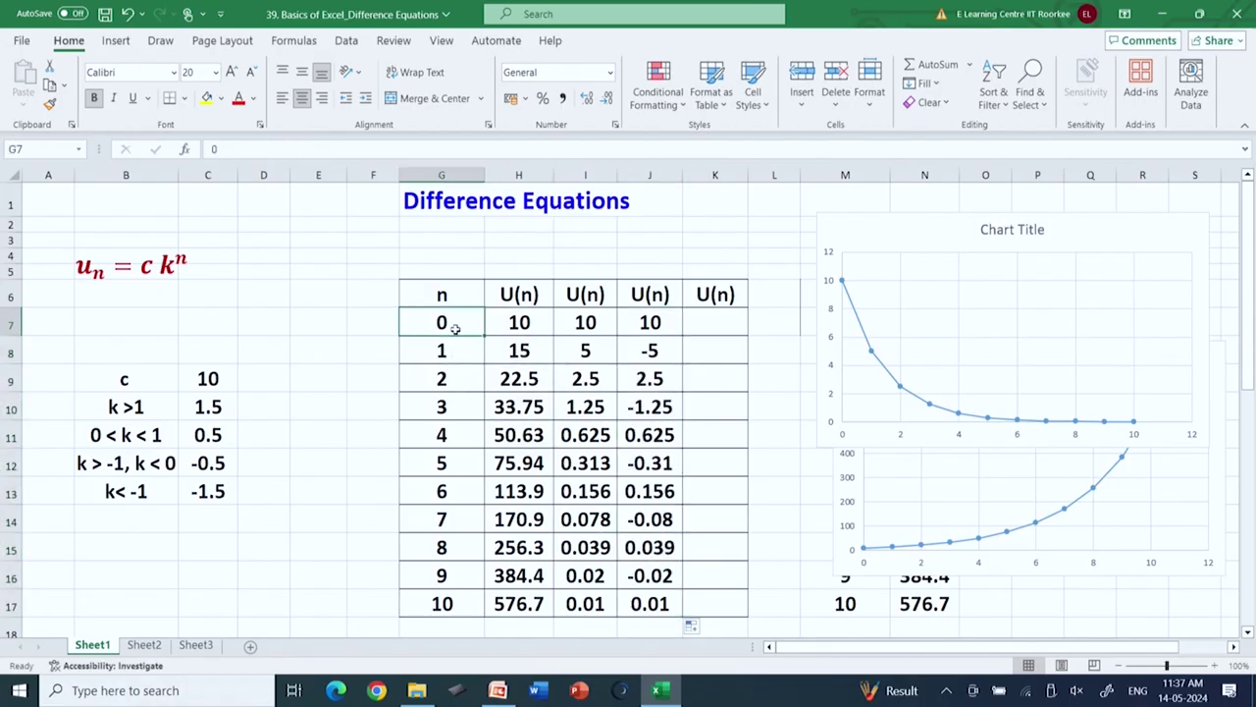
pyautogui.click(667, 327)
pyautogui.click(453, 321)
pyautogui.hotkey('shift', 'Down')
pyautogui.hotkey('shift', 'Down')
pyautogui.hotkey('shift', 'Down')
pyautogui.hotkey('shift', 'Down')
pyautogui.hotkey('shift', 'Down')
pyautogui.hotkey('shift', 'Down')
pyautogui.hotkey('shift', 'Down')
pyautogui.hotkey('shift', 'Down')
pyautogui.hotkey('shift', 'Down')
pyautogui.hotkey('shift', 'Down')
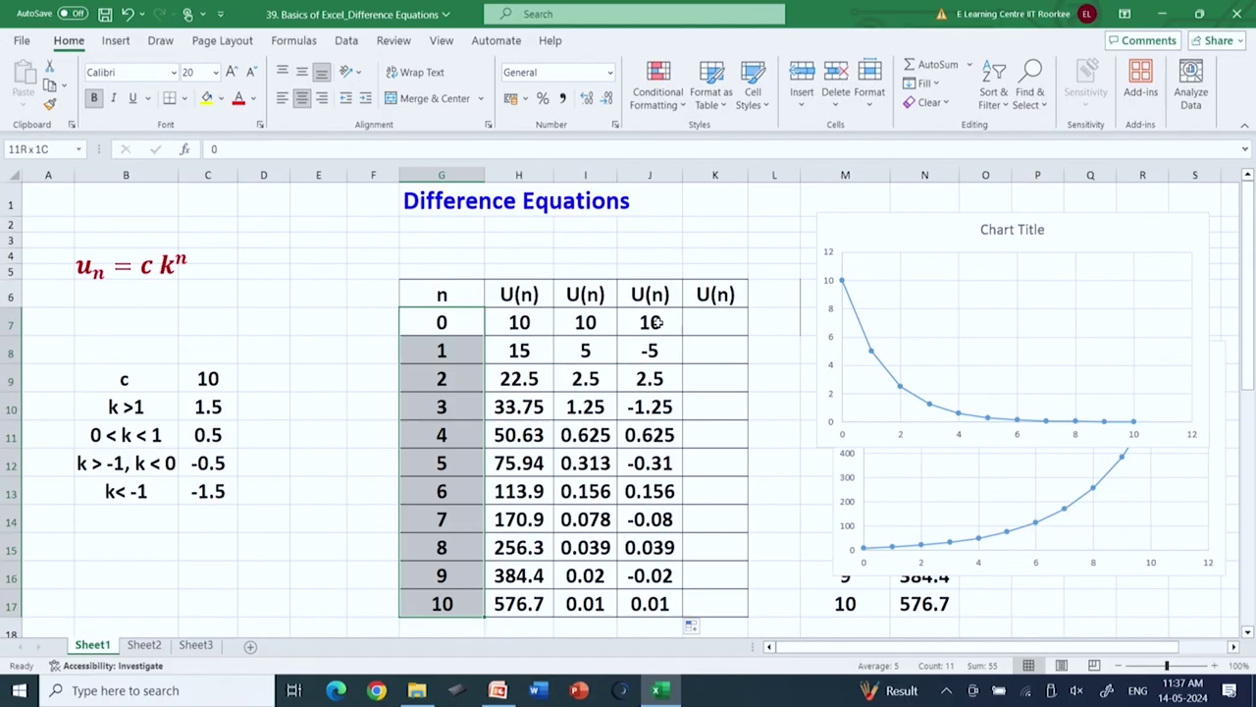
pyautogui.click(661, 322)
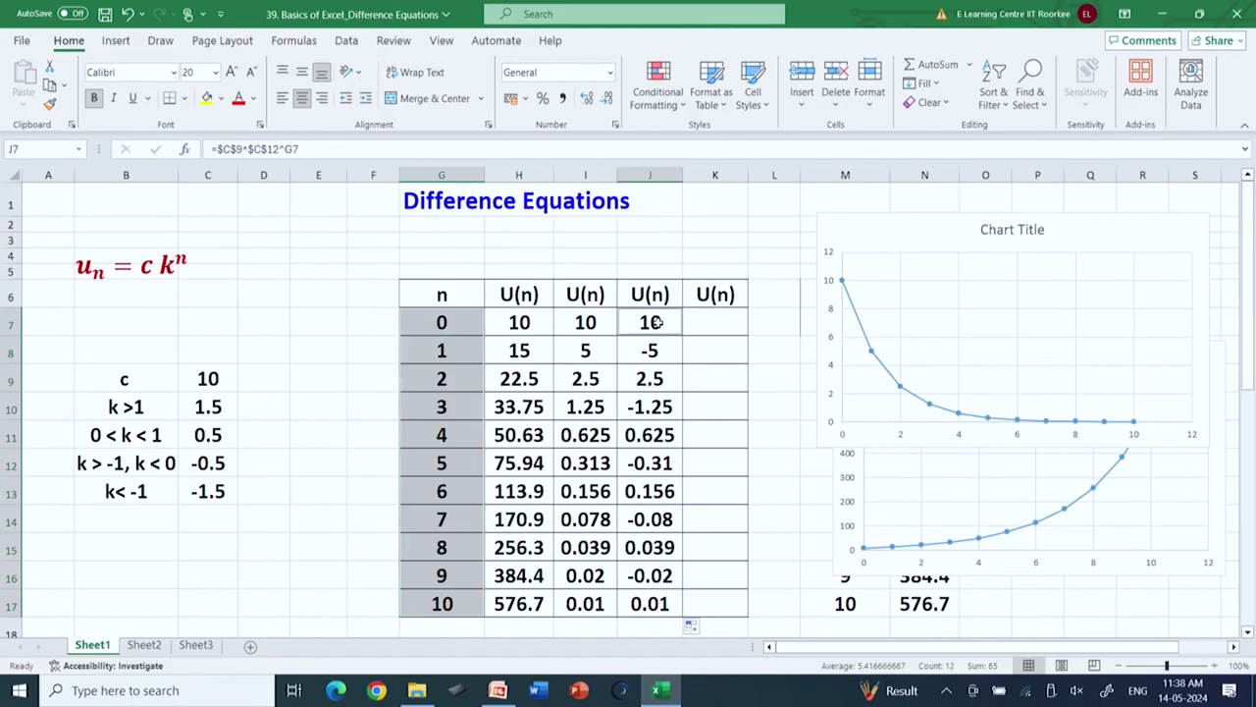
pyautogui.hotkey('ctrl', 'shift', 'Down')
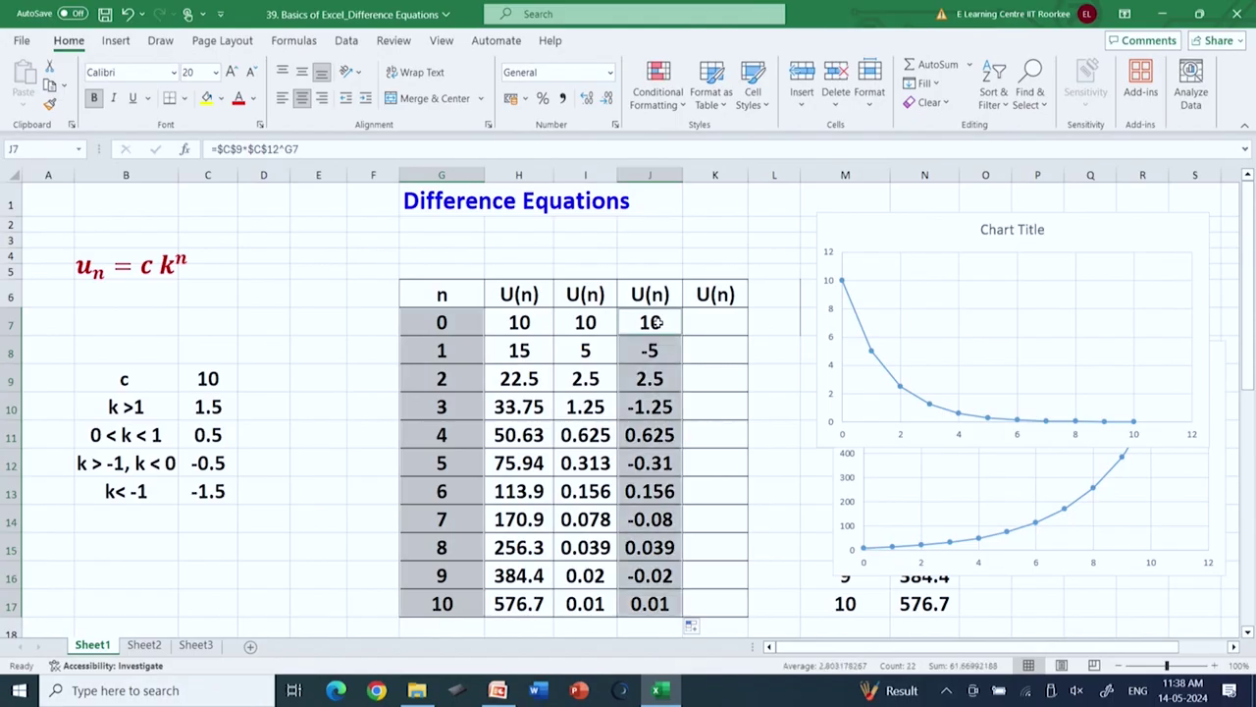
# Insert a scatter chart with straight lines and markers and move it right of the table
pyautogui.click(115, 42)
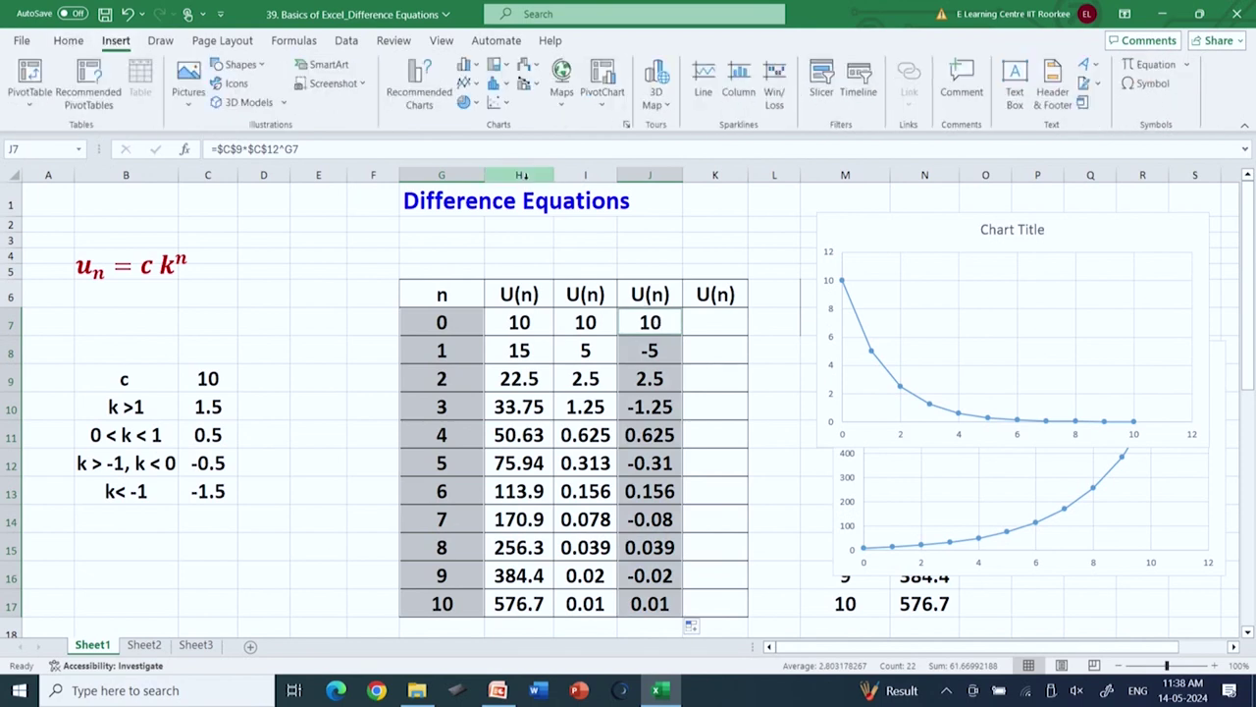
pyautogui.click(507, 105)
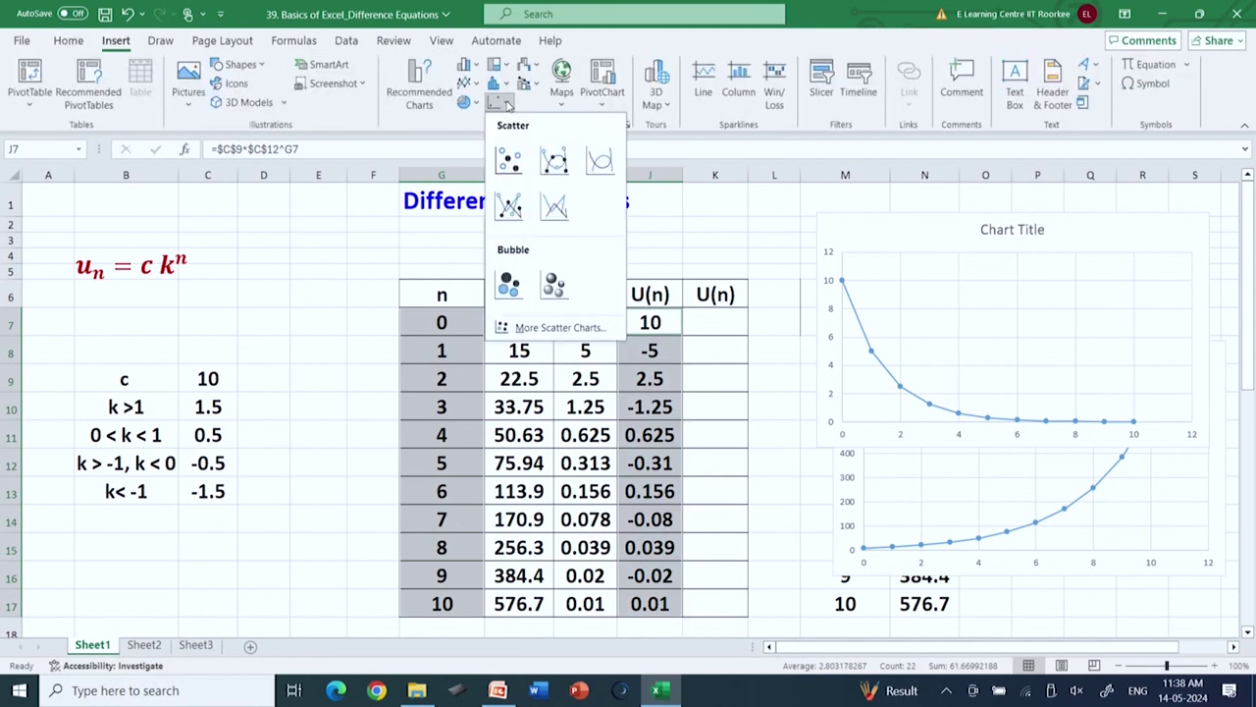
pyautogui.click(508, 205)
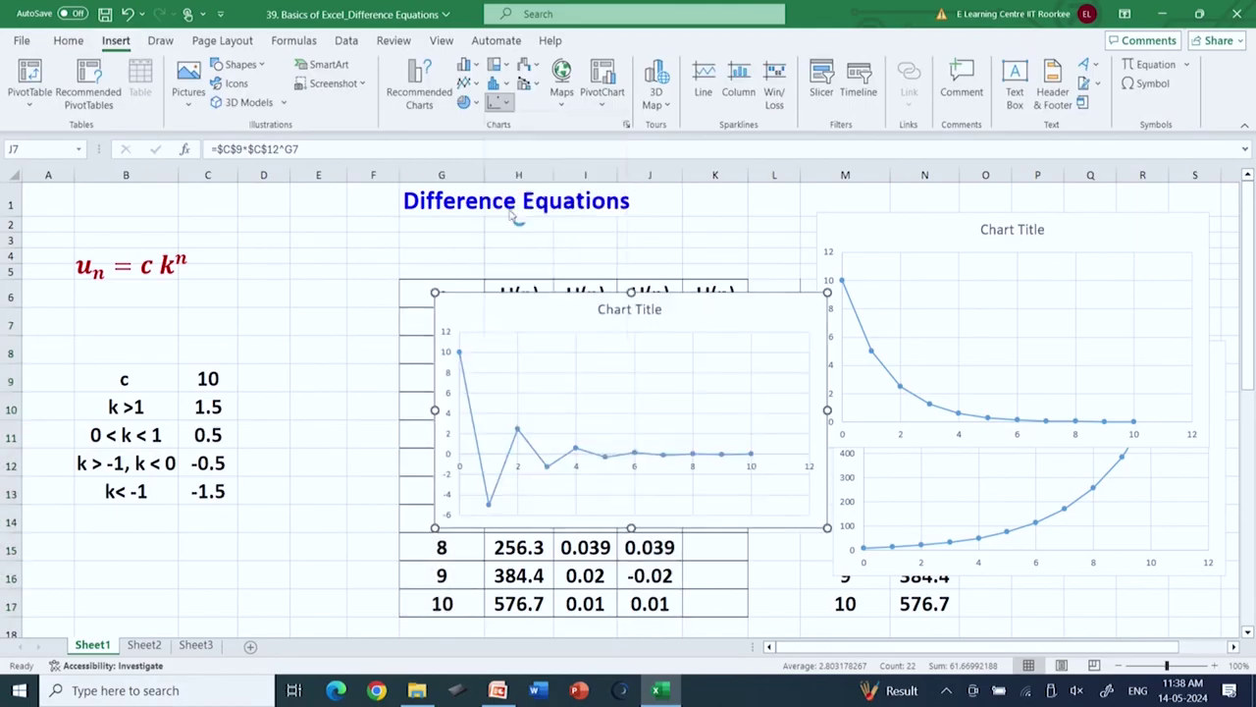
pyautogui.moveTo(727, 294); pyautogui.dragTo(1094, 308)
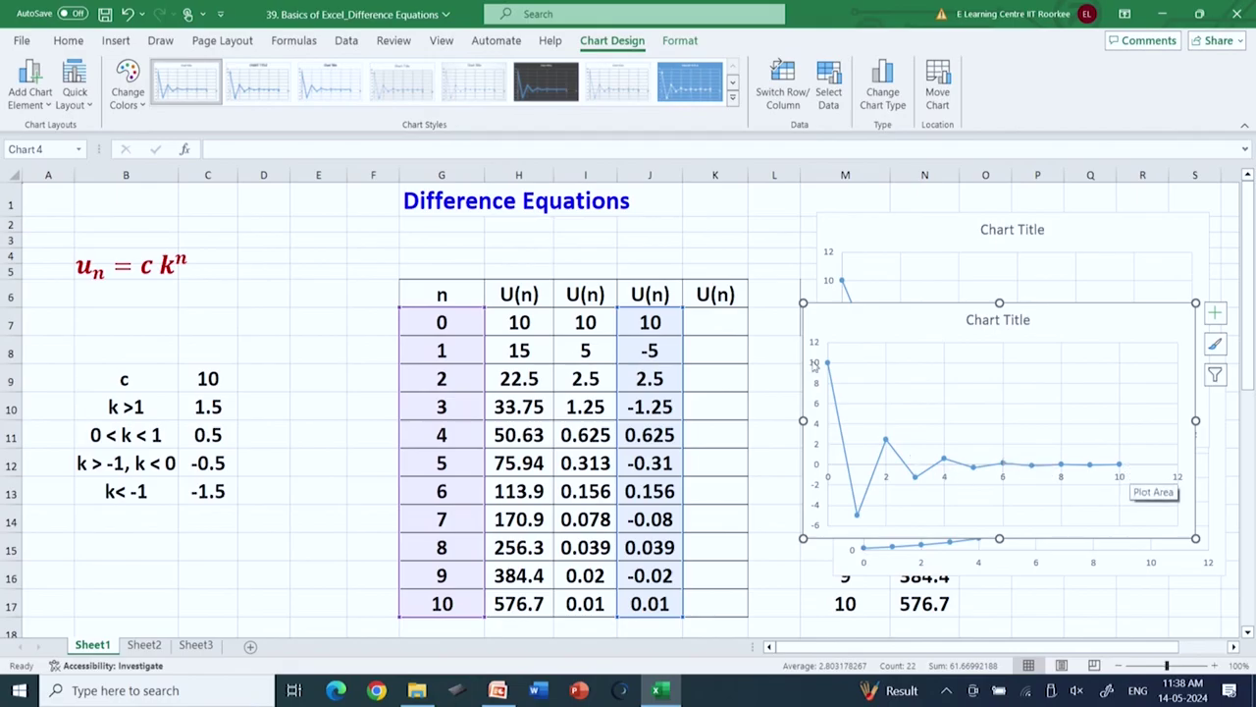
pyautogui.click(711, 320)
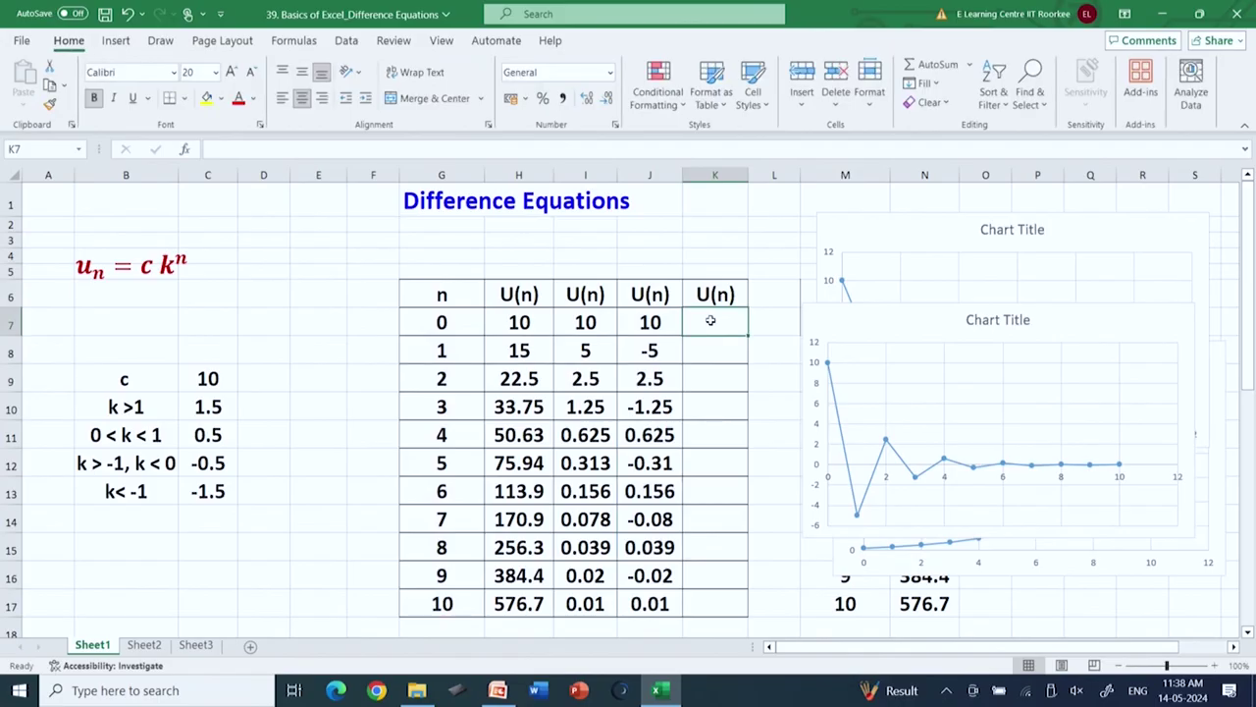
# Enter =$C$9*$C$13^G7 in K7 and fill it down to K17 (10, -15, 22.5 … 576.7)
pyautogui.write('=')
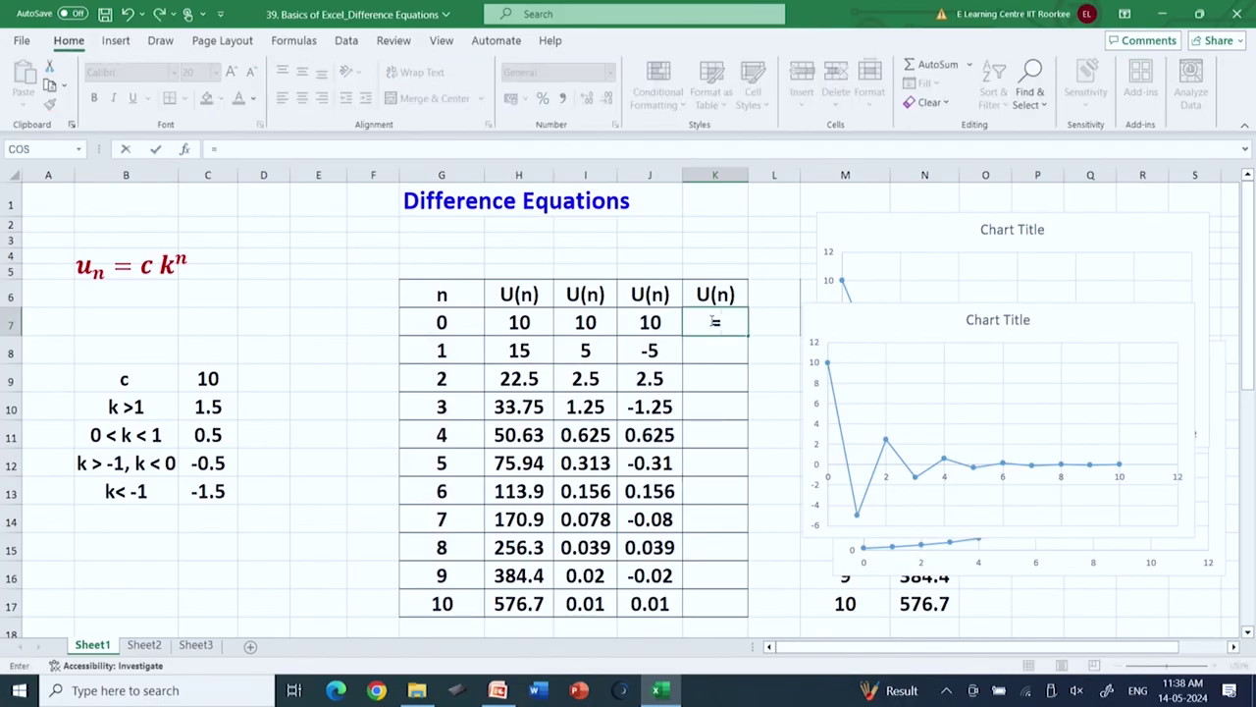
pyautogui.click(220, 379)
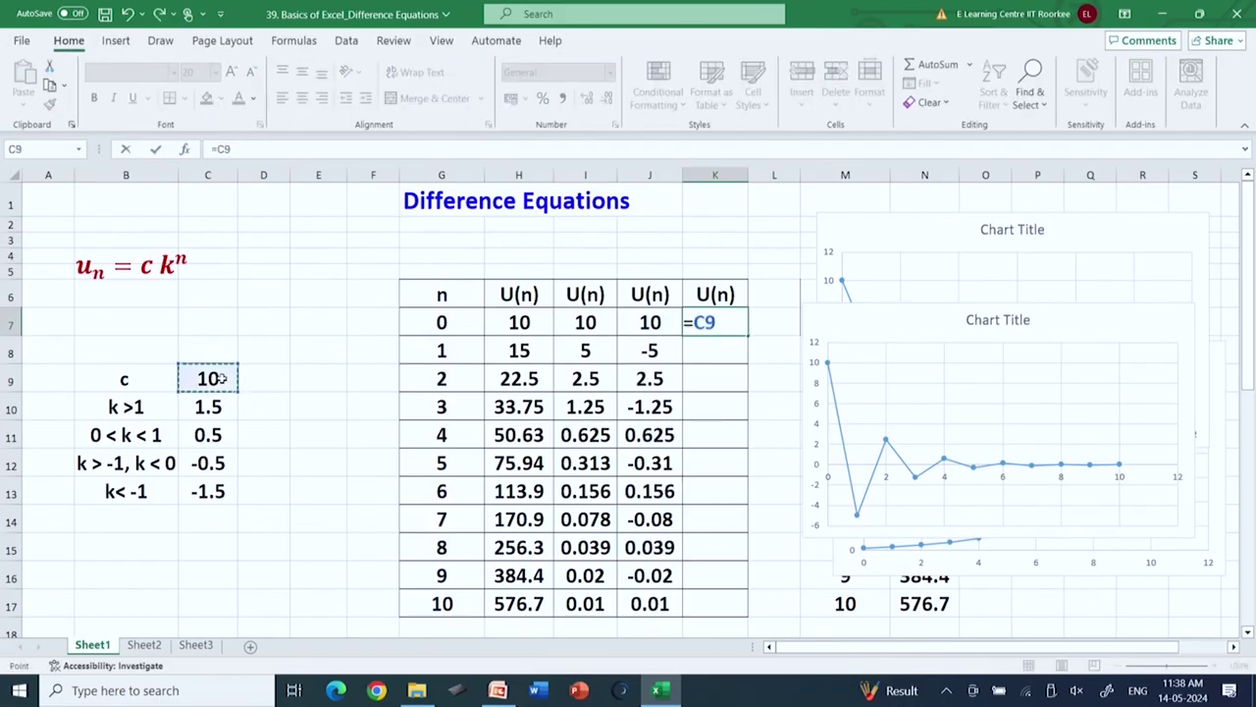
pyautogui.write('*')
pyautogui.click(216, 490)
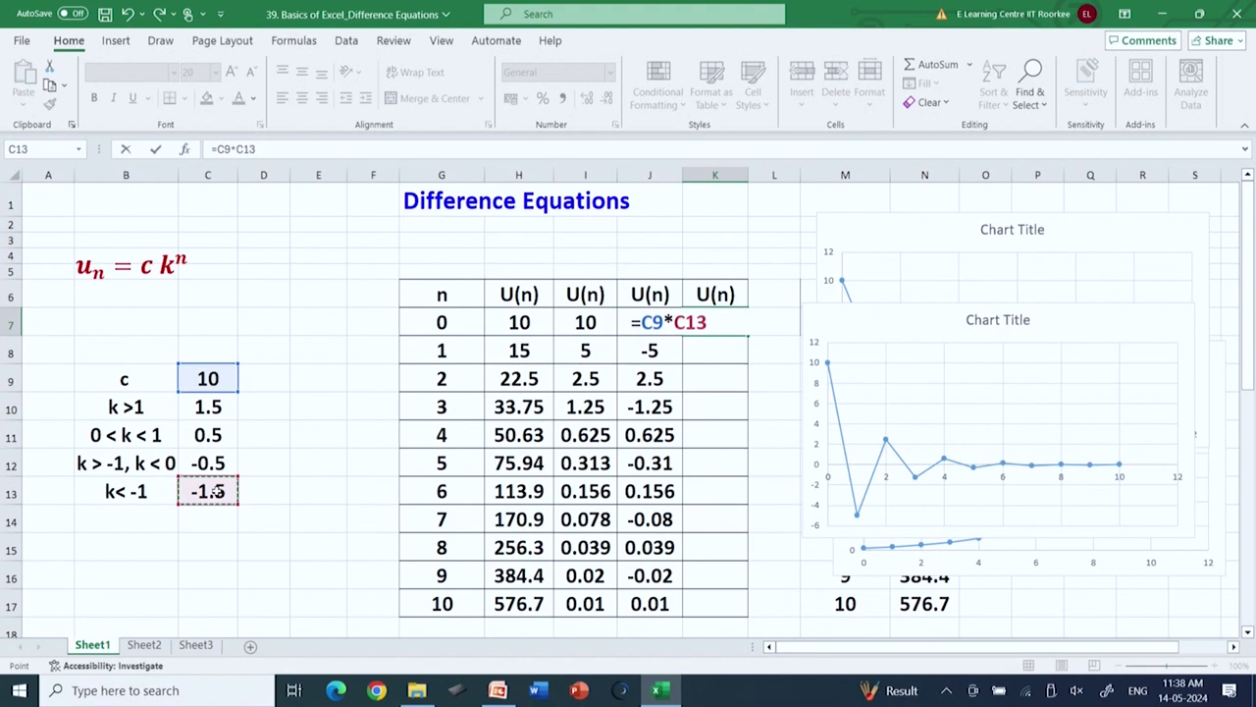
pyautogui.write('^')
pyautogui.click(444, 323)
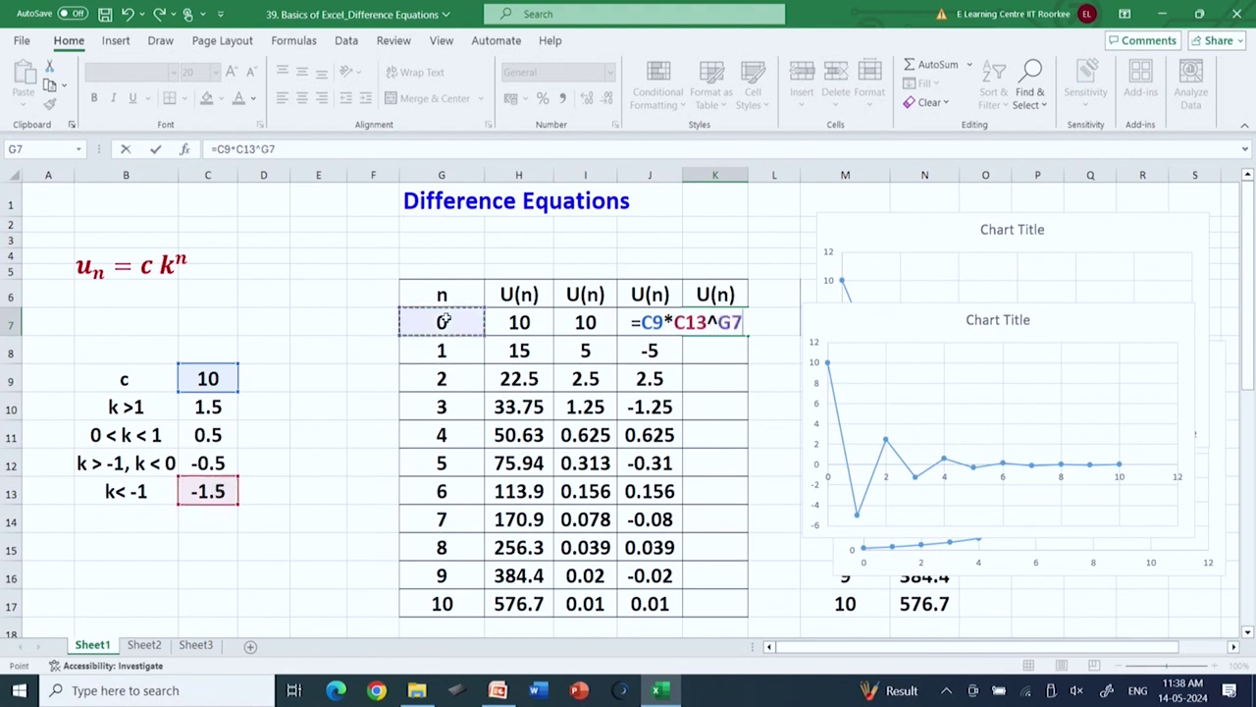
pyautogui.click(216, 148)
pyautogui.write('$C')
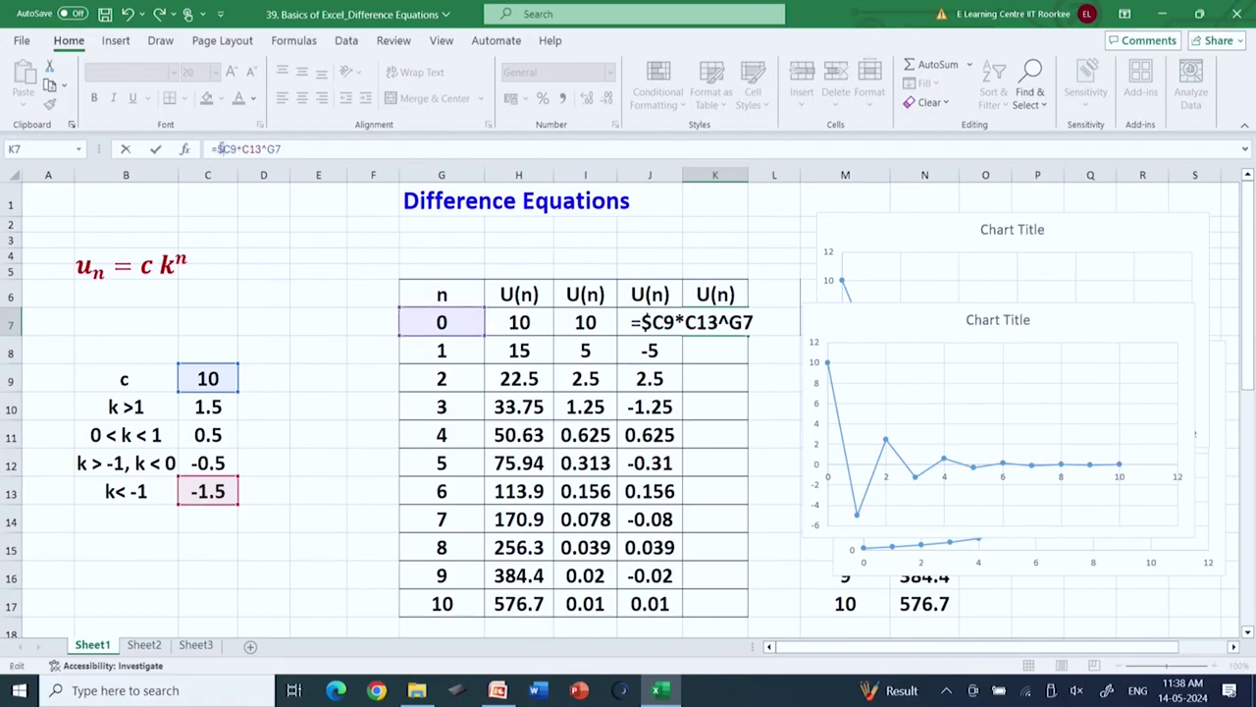
pyautogui.write('$9*')
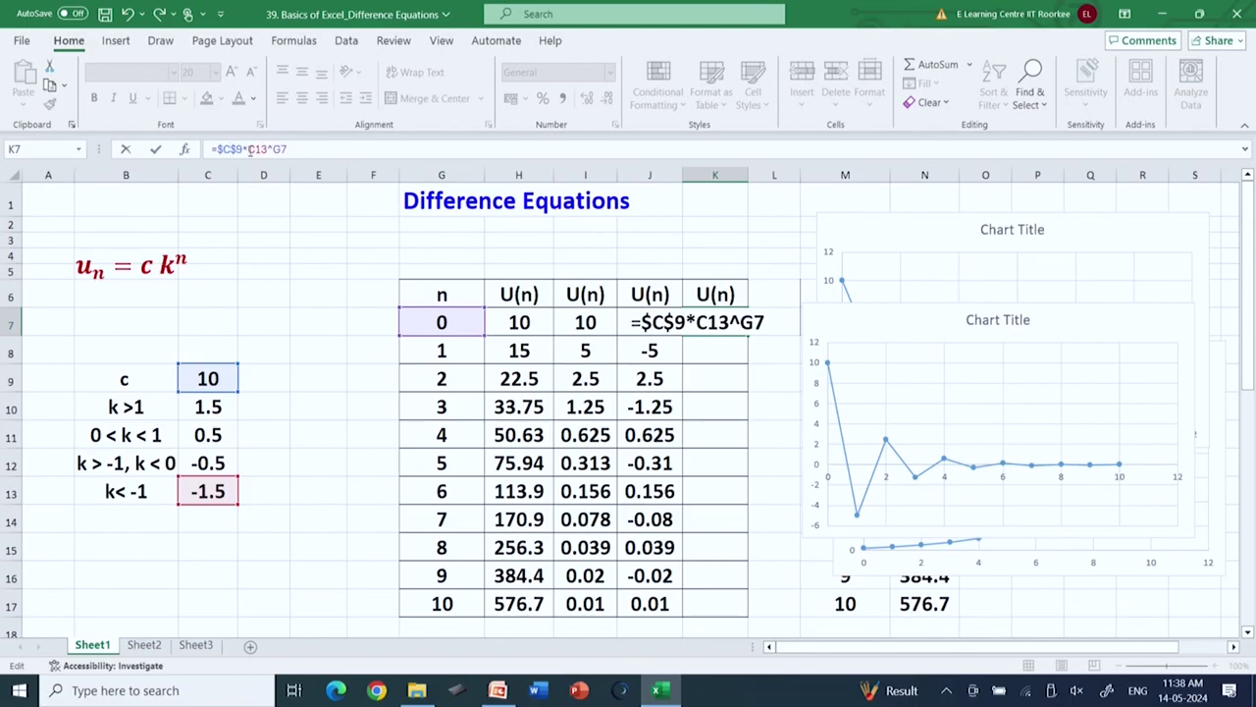
pyautogui.write('$C')
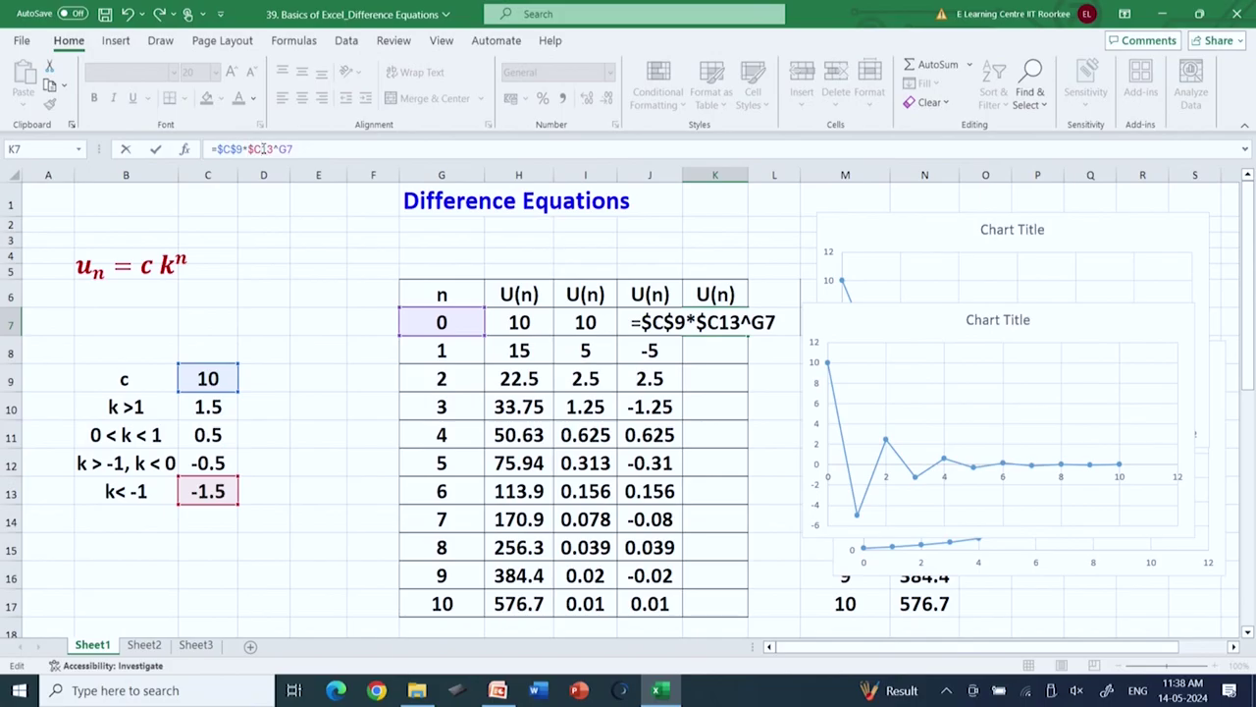
pyautogui.write('$')
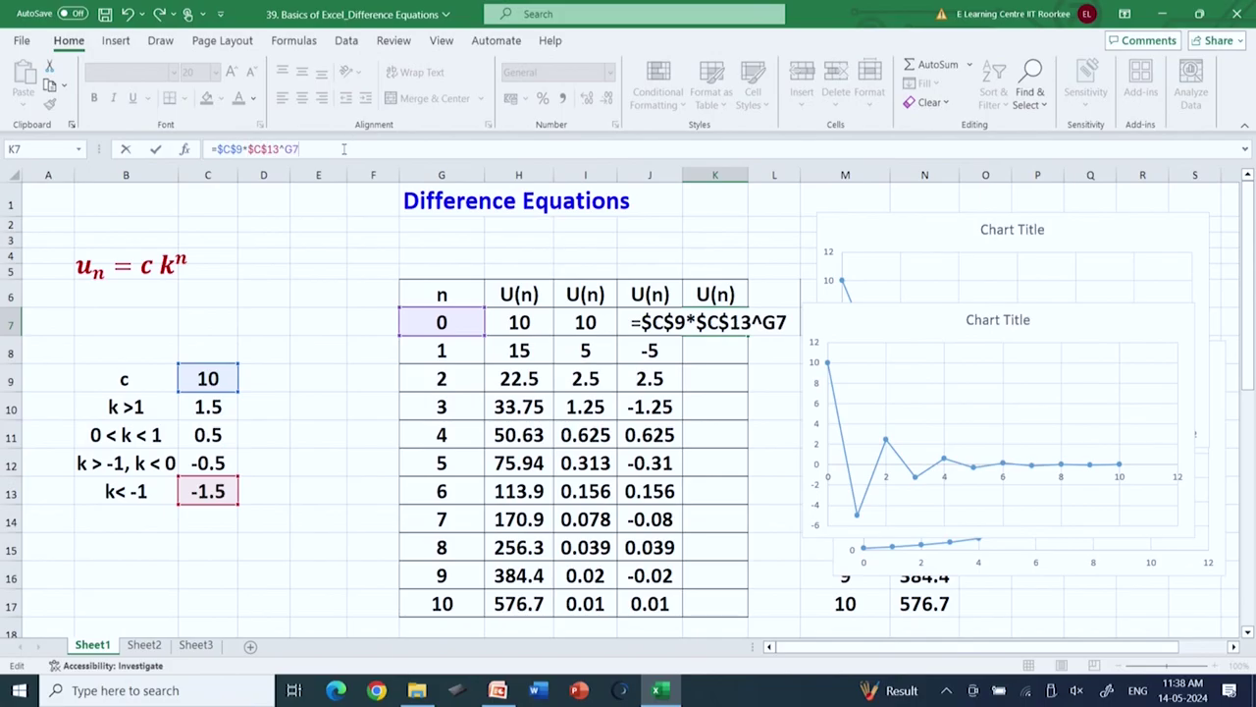
pyautogui.press('Return')
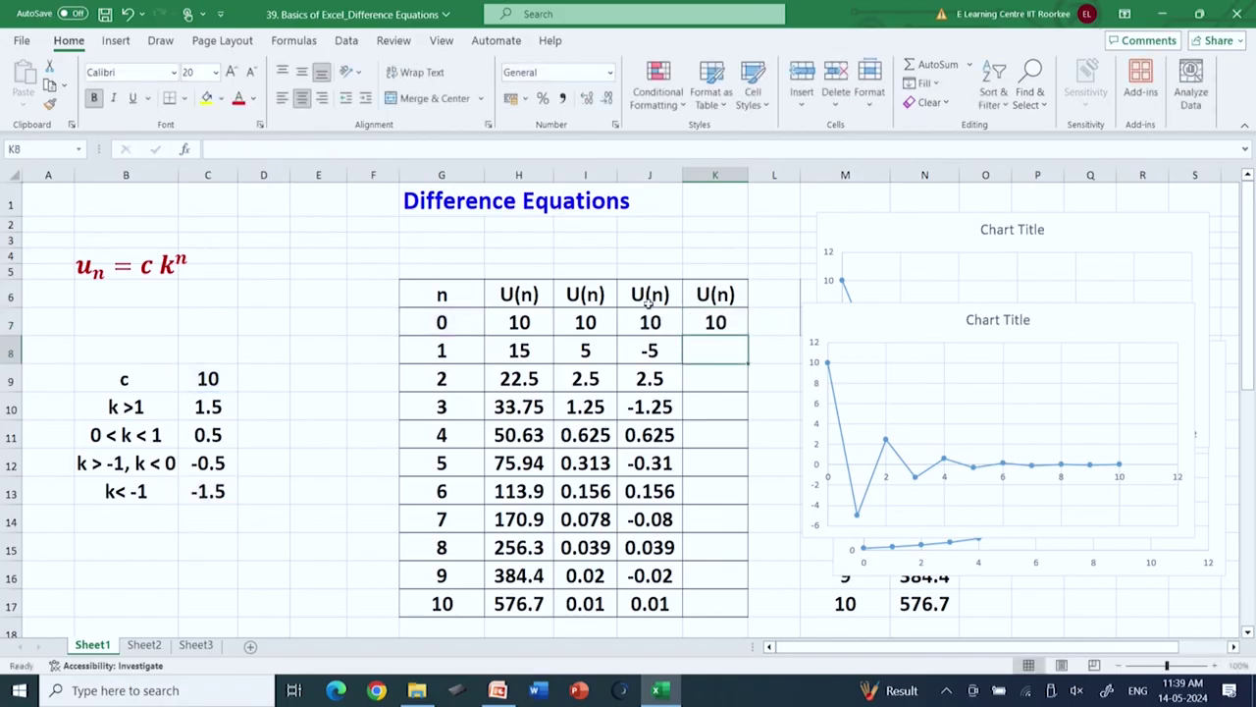
pyautogui.click(730, 324)
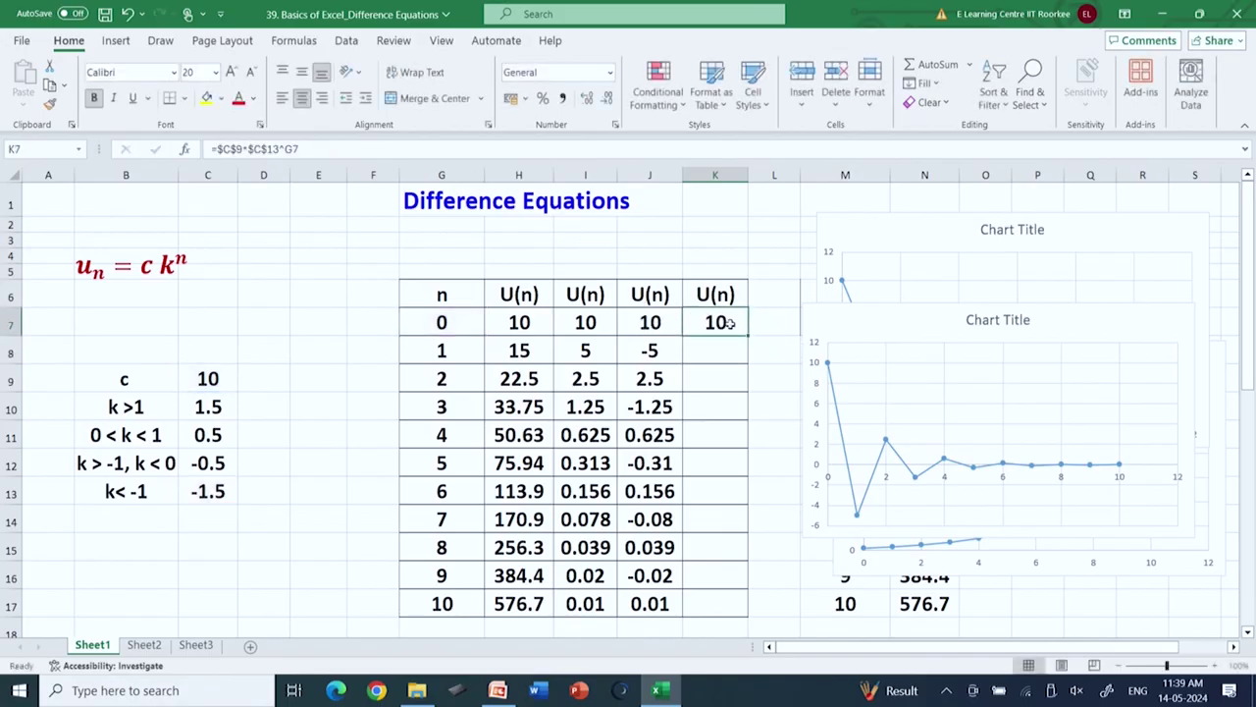
pyautogui.moveTo(749, 338); pyautogui.dragTo(755, 618)
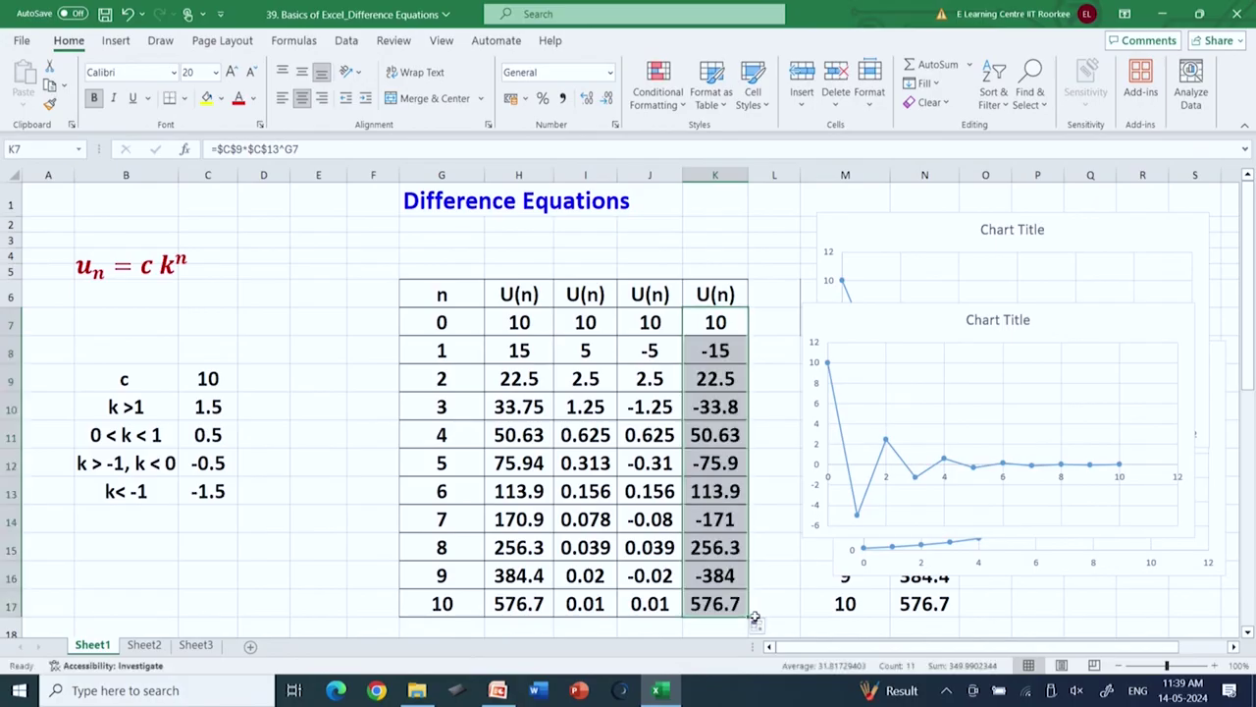
pyautogui.moveTo(437, 324); pyautogui.dragTo(442, 350)
# Plot G7:G17 against K7:K17 as a scatter chart with lines and markers beside the others
pyautogui.click(433, 322)
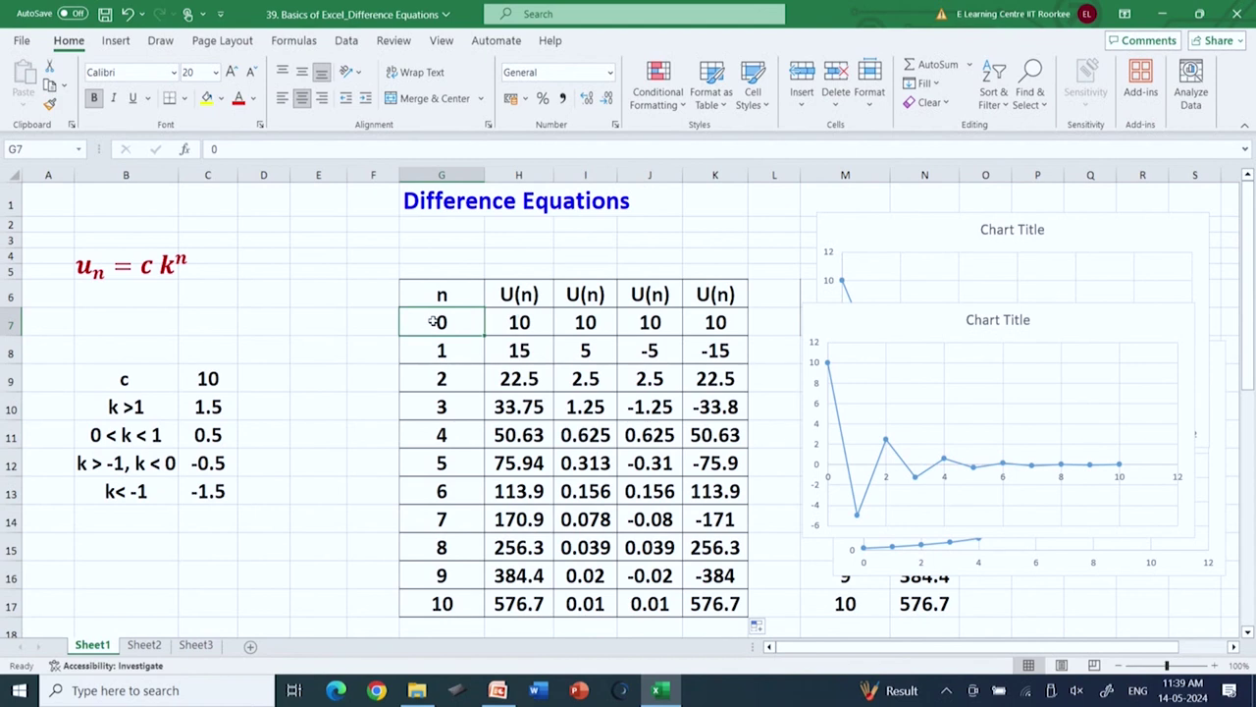
pyautogui.hotkey('shift', 'Down')
pyautogui.hotkey('shift', 'Down')
pyautogui.hotkey('shift', 'Down')
pyautogui.hotkey('shift', 'Down')
pyautogui.hotkey('shift', 'Down')
pyautogui.hotkey('shift', 'Down')
pyautogui.hotkey('shift', 'Down')
pyautogui.hotkey('shift', 'Down')
pyautogui.hotkey('shift', 'Down')
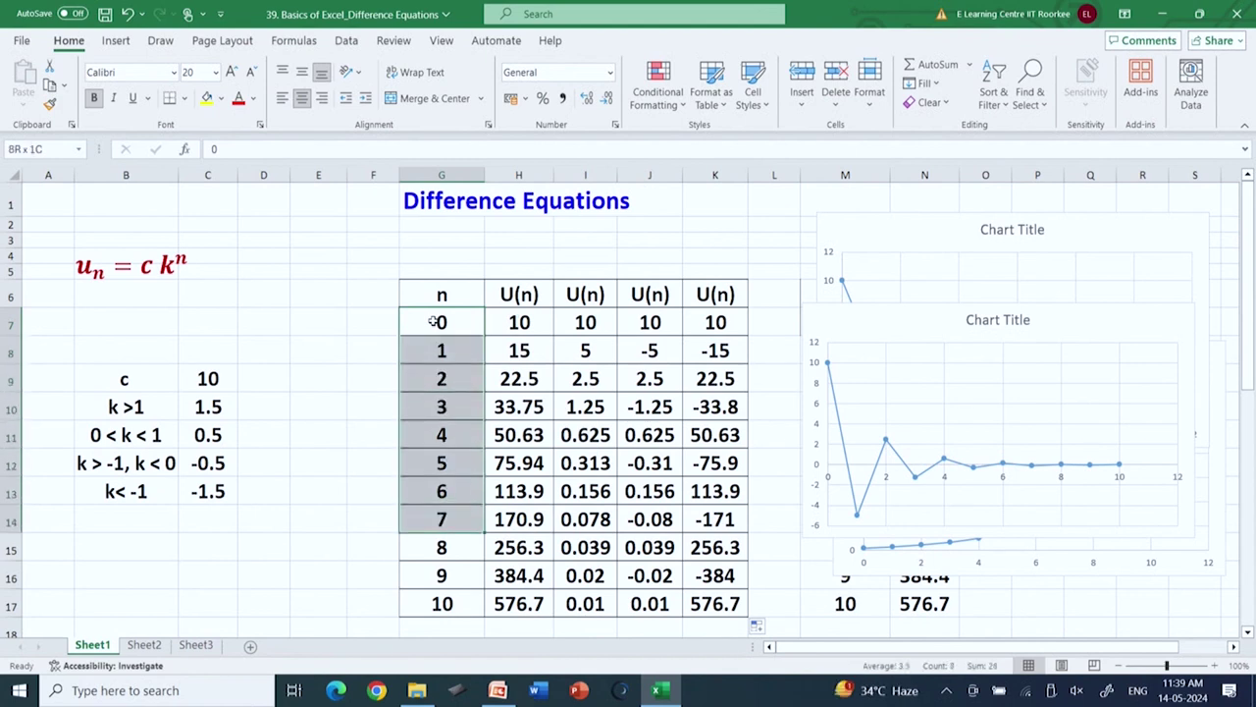
pyautogui.hotkey('shift', 'Down')
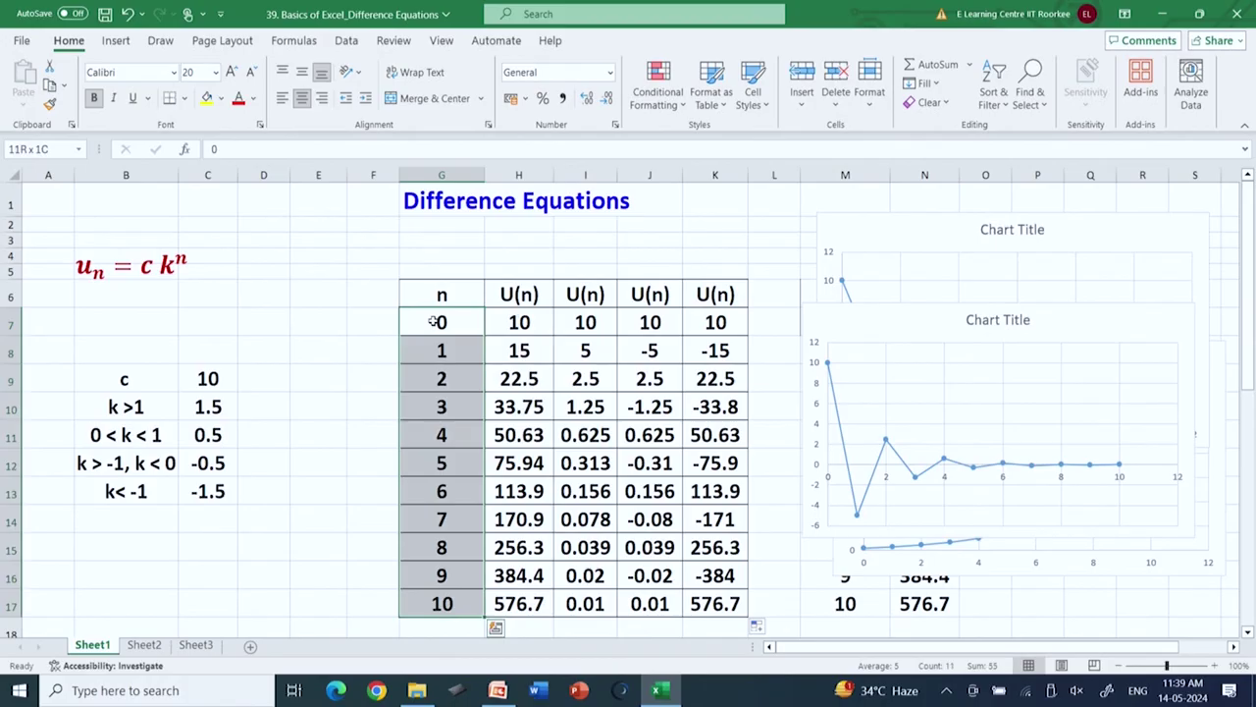
pyautogui.keyDown('ctrl'); pyautogui.click(717, 324); pyautogui.keyUp('ctrl')
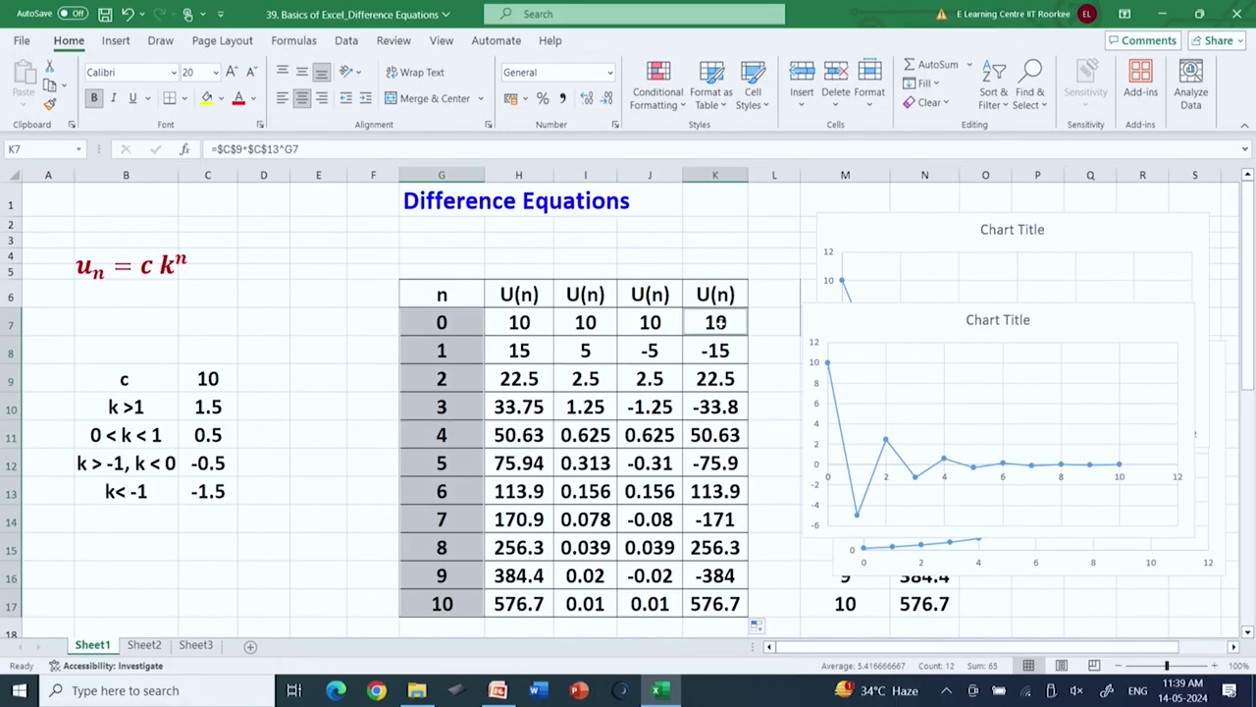
pyautogui.hotkey('ctrl', 'shift', 'Down')
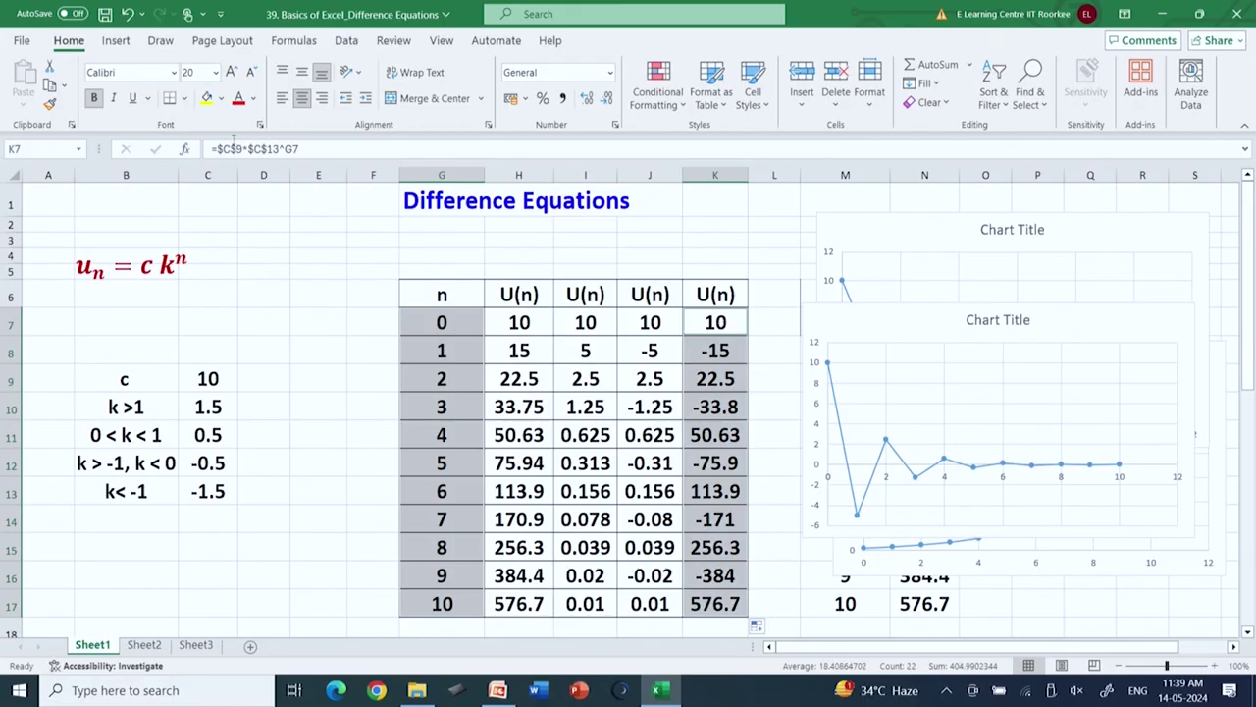
pyautogui.click(115, 40)
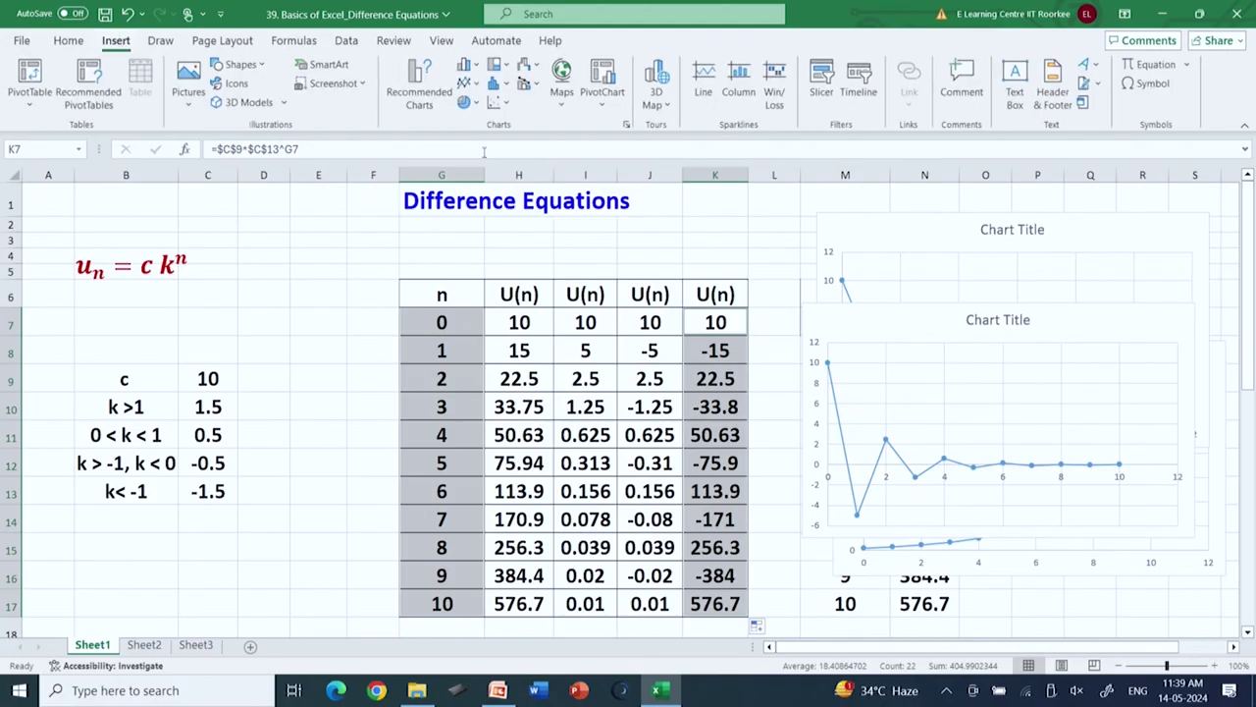
pyautogui.click(500, 102)
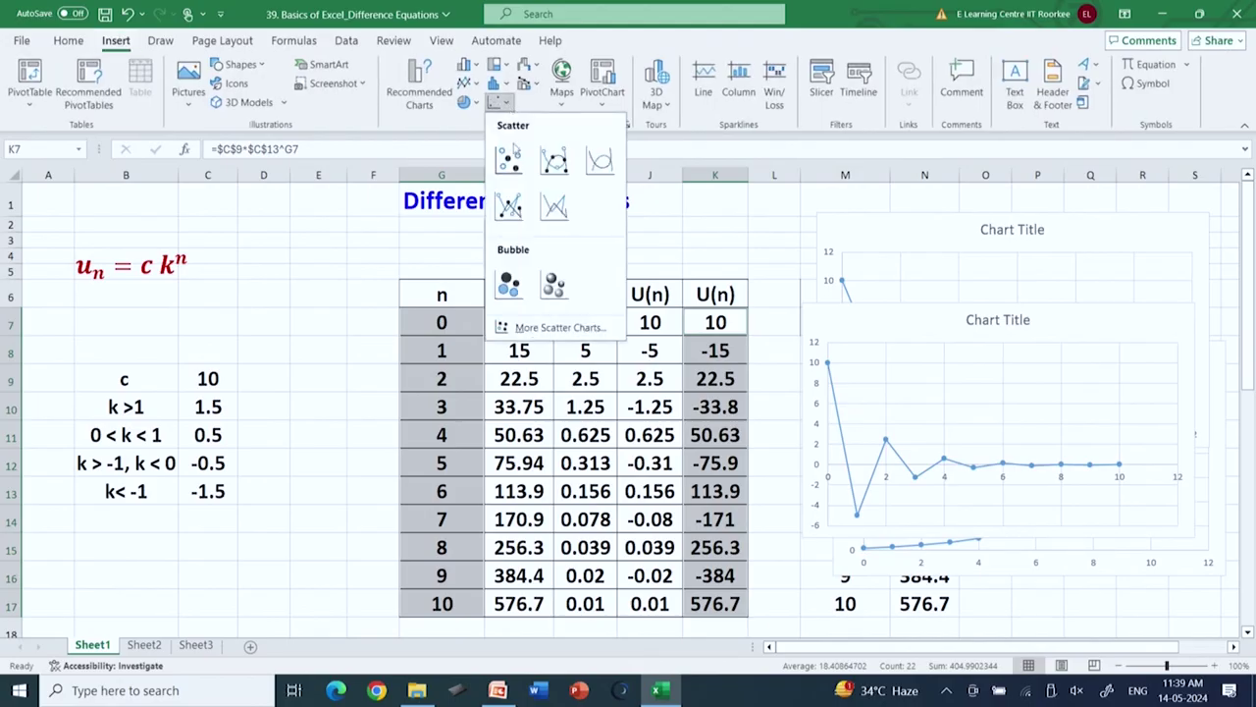
pyautogui.click(507, 206)
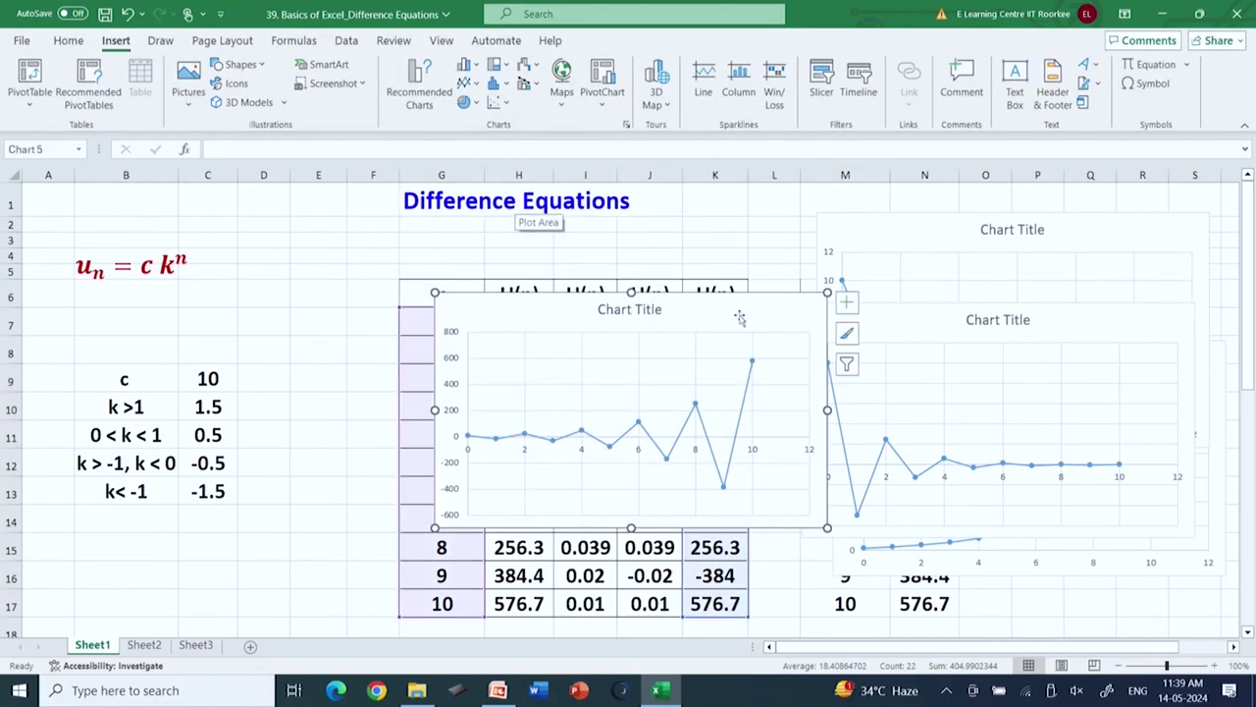
pyautogui.moveTo(760, 299); pyautogui.dragTo(1134, 308)
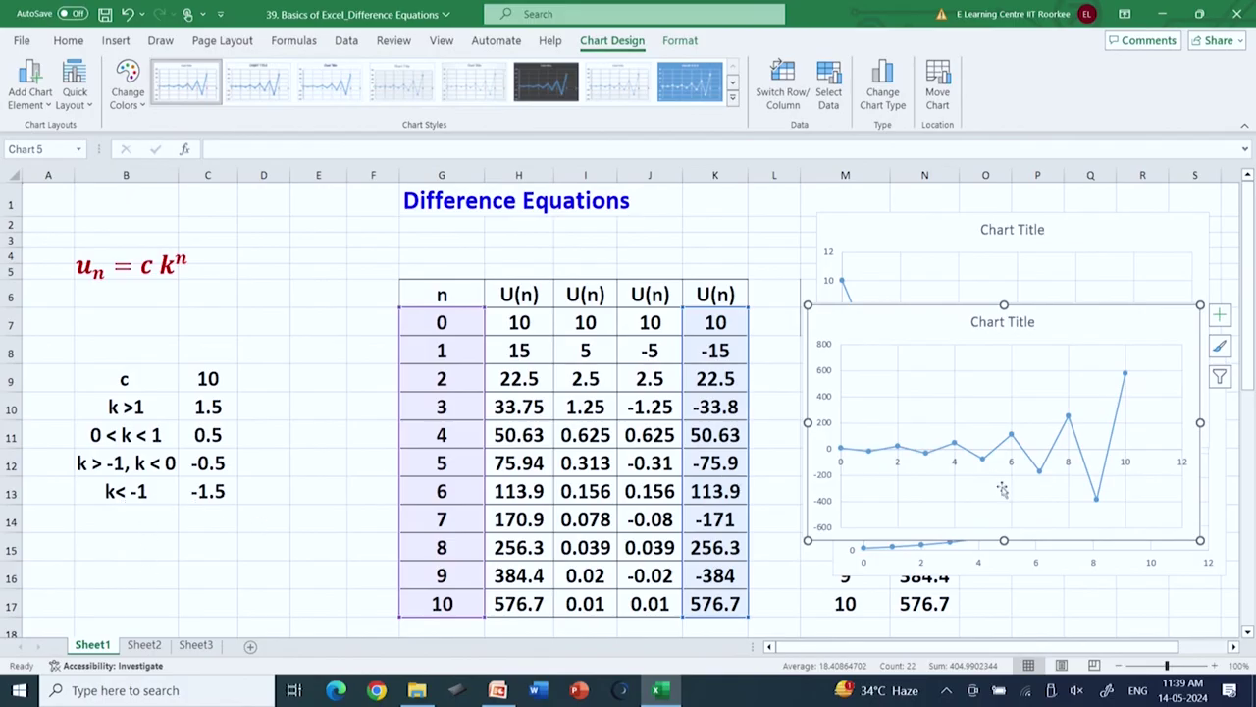
# Open and close the plot area formatting of the bottom-right oscillating chart
pyautogui.scroll(-7, 1020, 590)
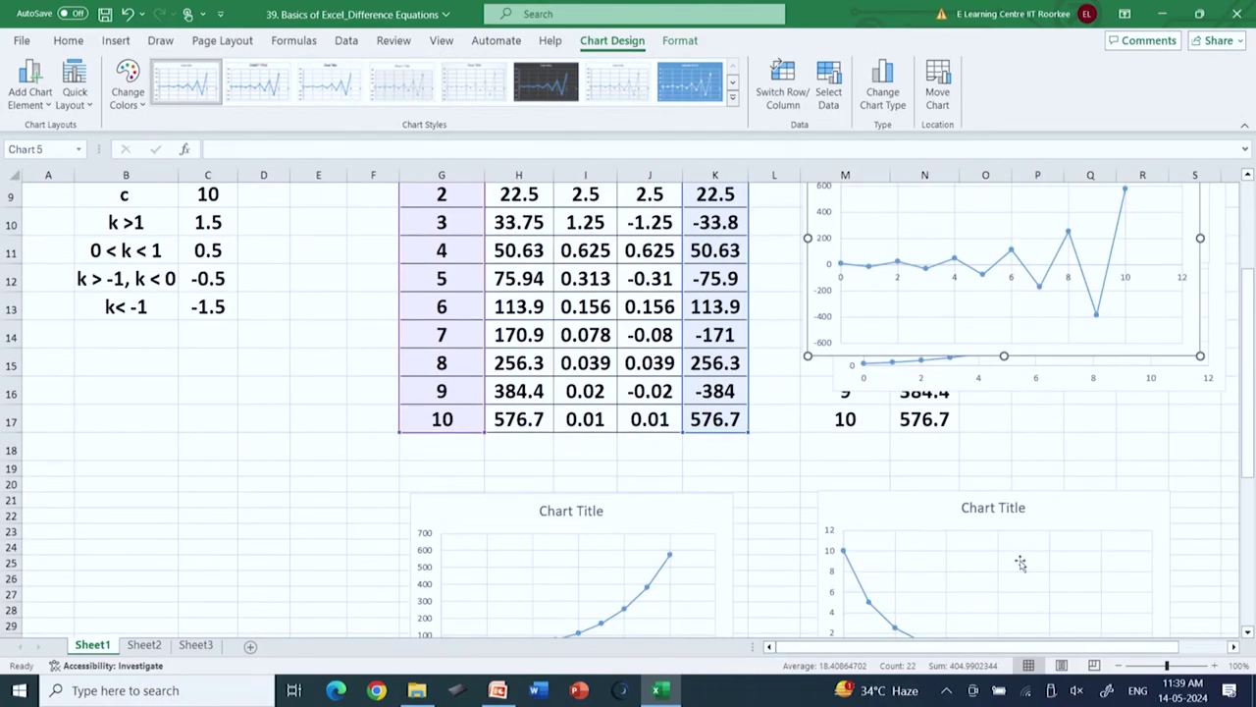
pyautogui.scroll(1, 1019, 537)
pyautogui.scroll(-1, 1019, 538)
pyautogui.click(1019, 538)
pyautogui.doubleClick(1019, 538)
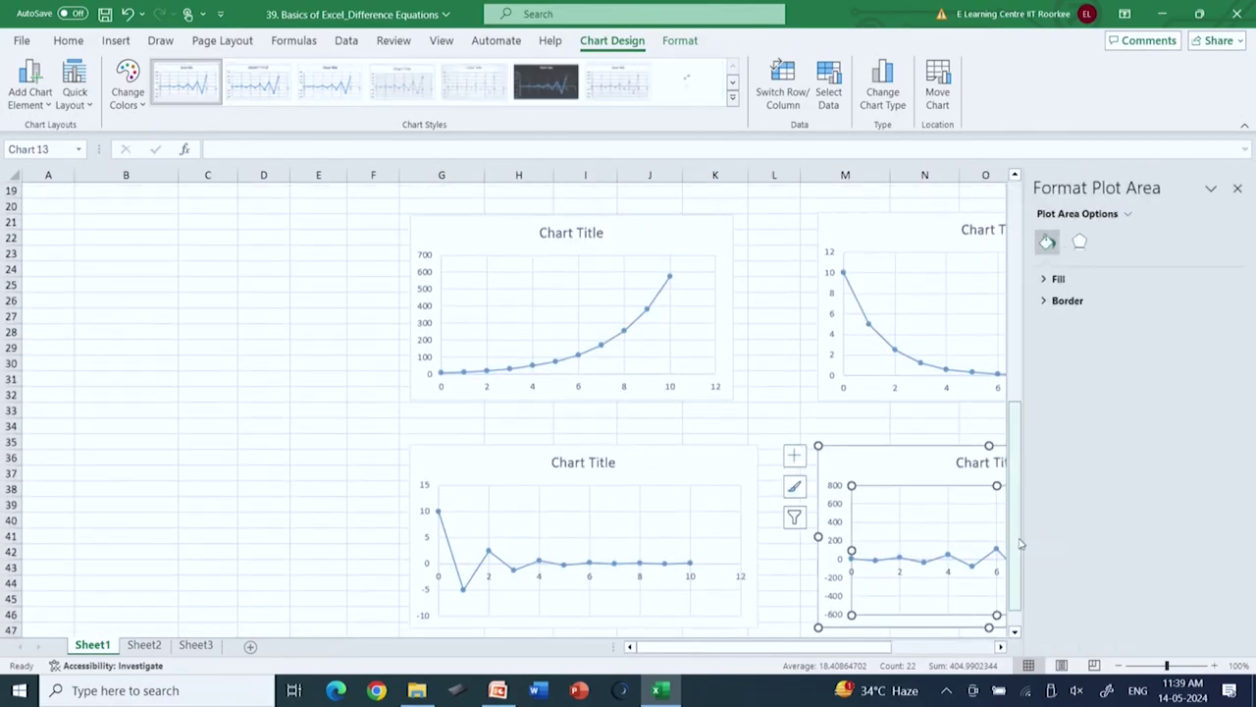
pyautogui.click(1238, 188)
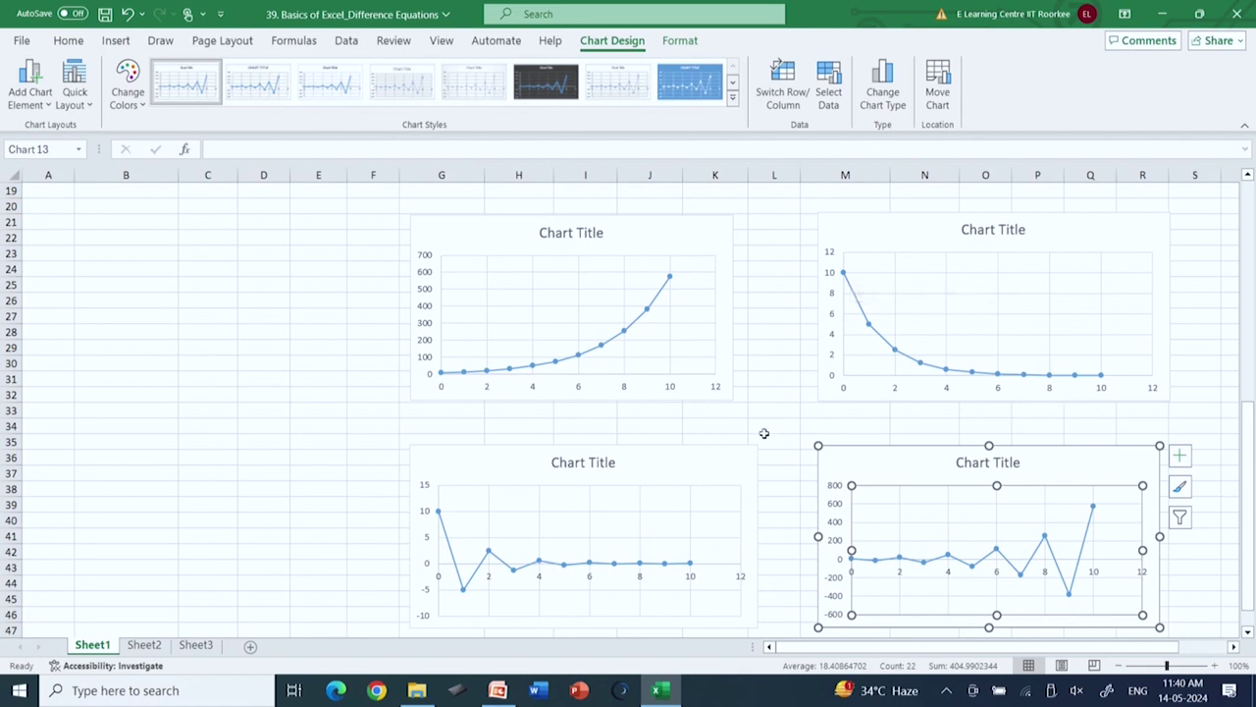
# Compare the four charts with the data table, then switch to the PowerPoint slide of solution plots
pyautogui.scroll(6, 764, 432)
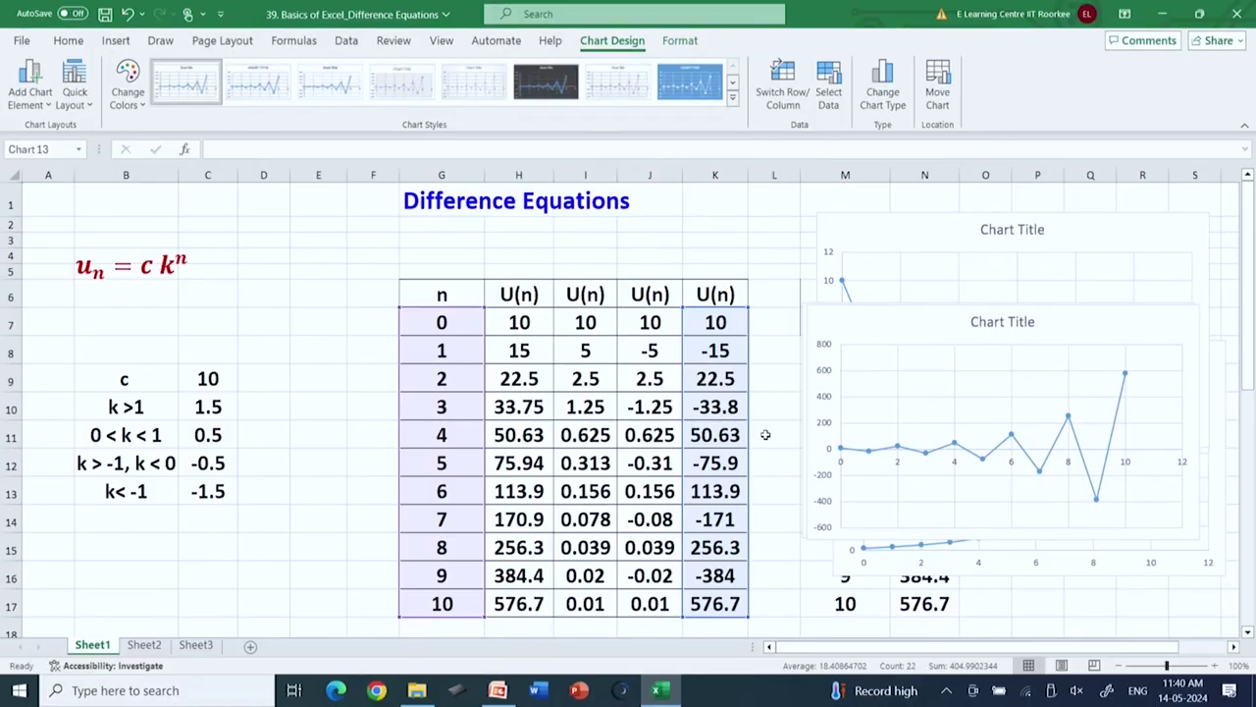
pyautogui.scroll(-8, 764, 434)
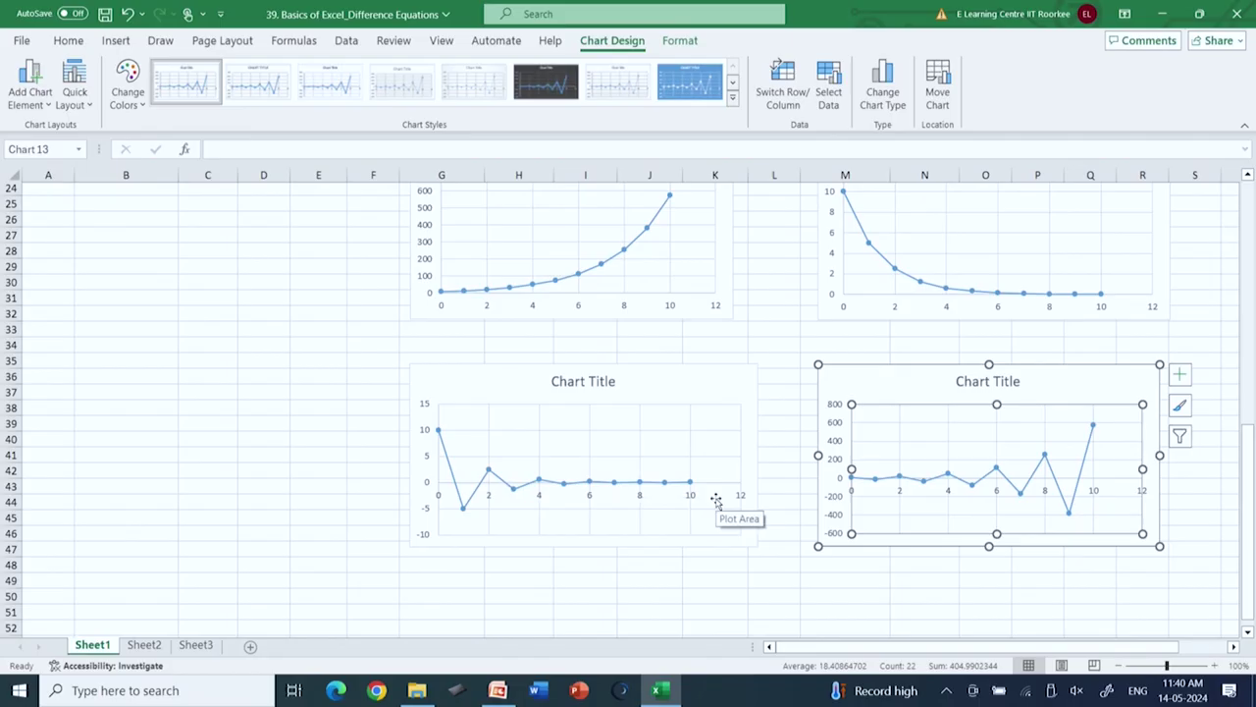
pyautogui.scroll(5, 718, 501)
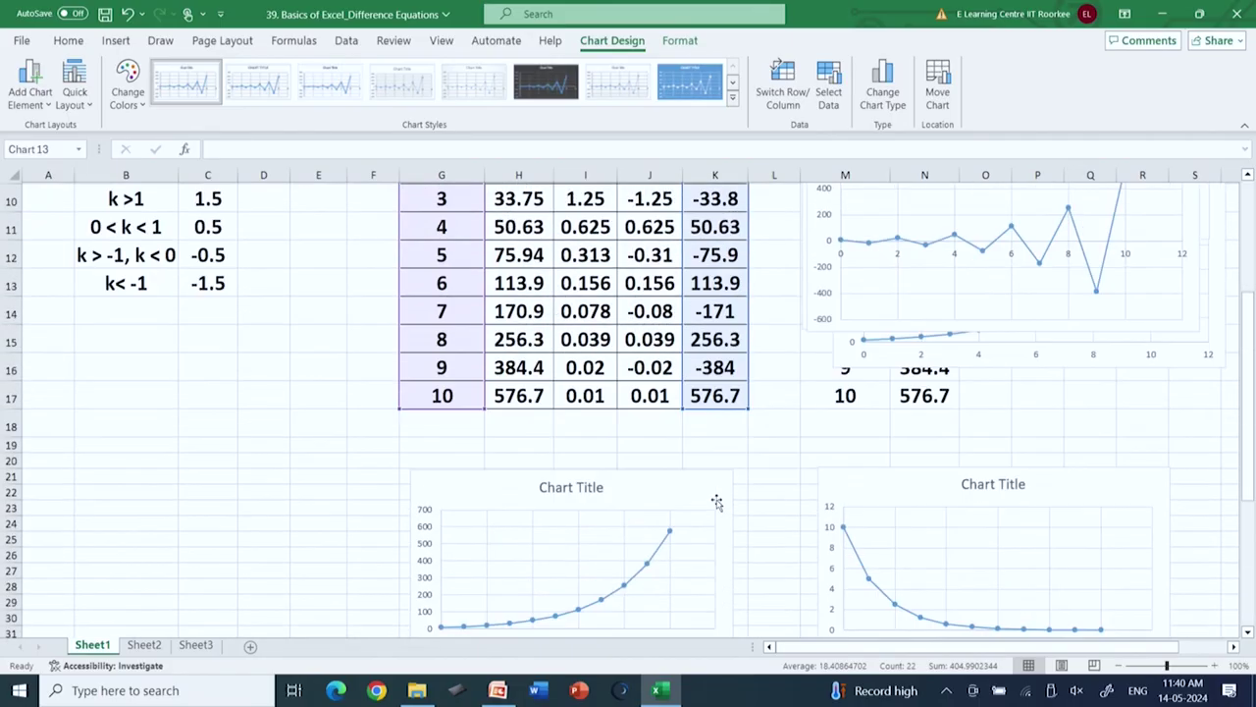
pyautogui.scroll(-5, 641, 479)
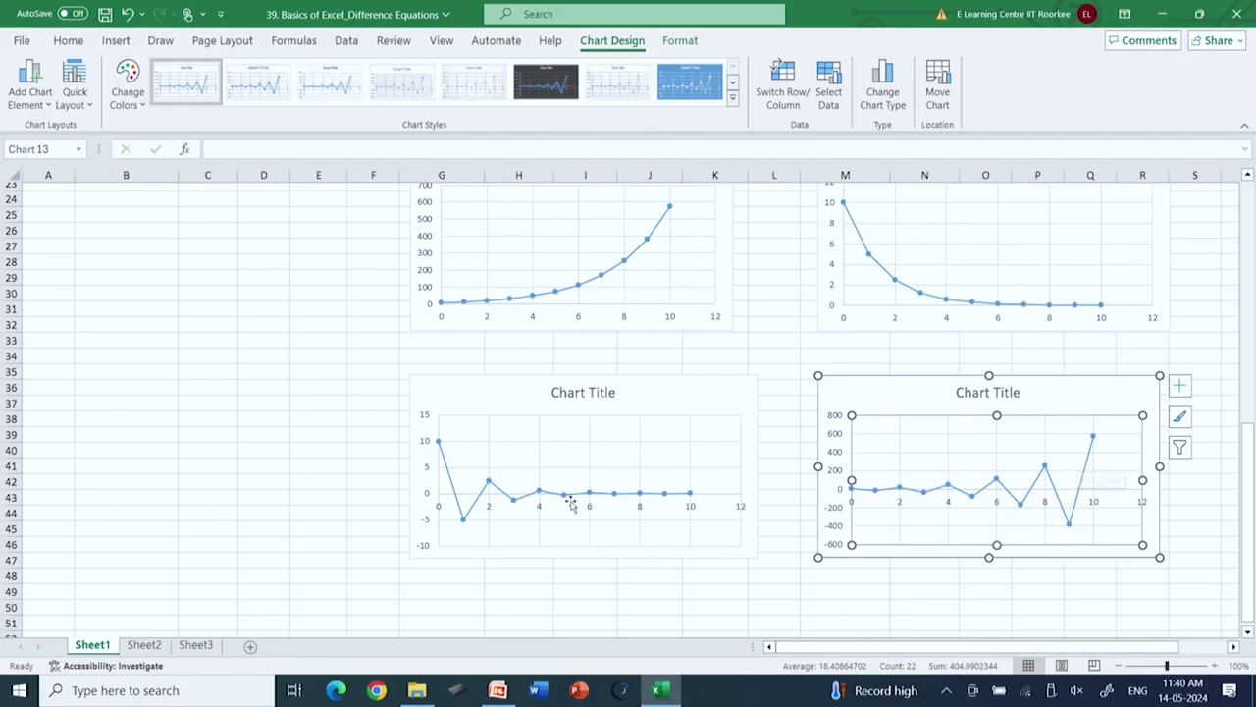
pyautogui.click(498, 690)
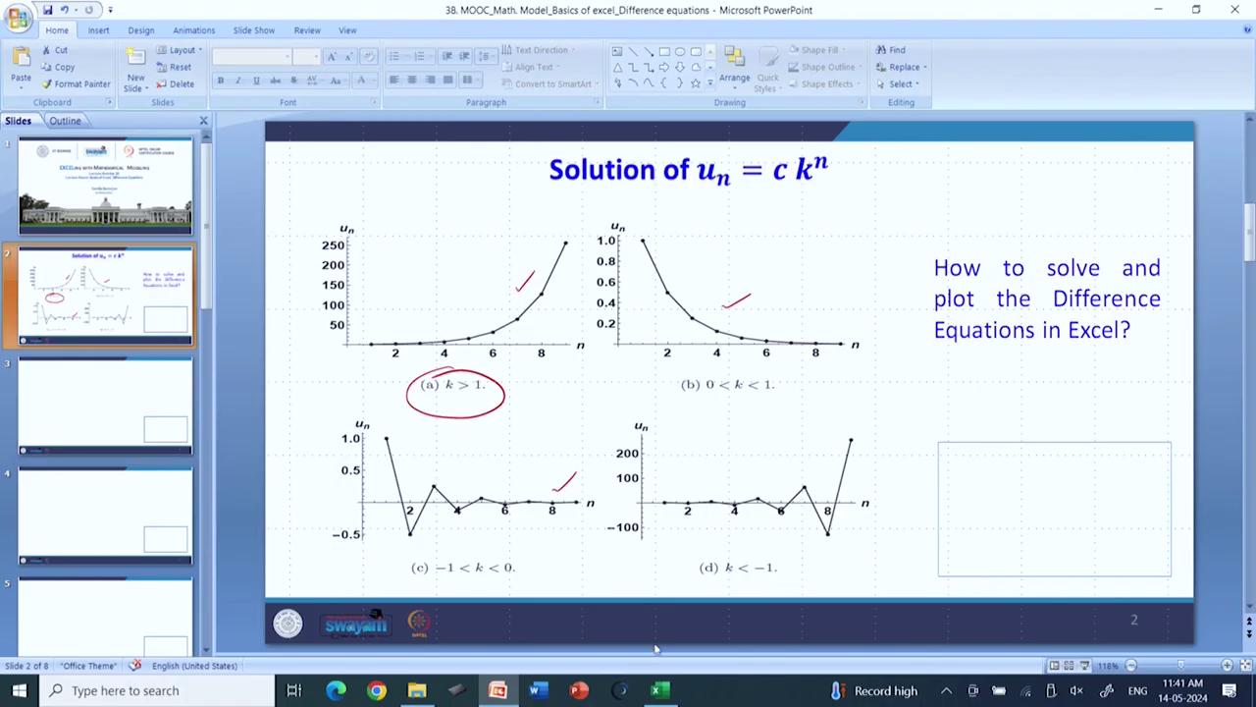
# Return to the Excel workbook after comparing slide 2's four u_n plots
pyautogui.click(660, 690)
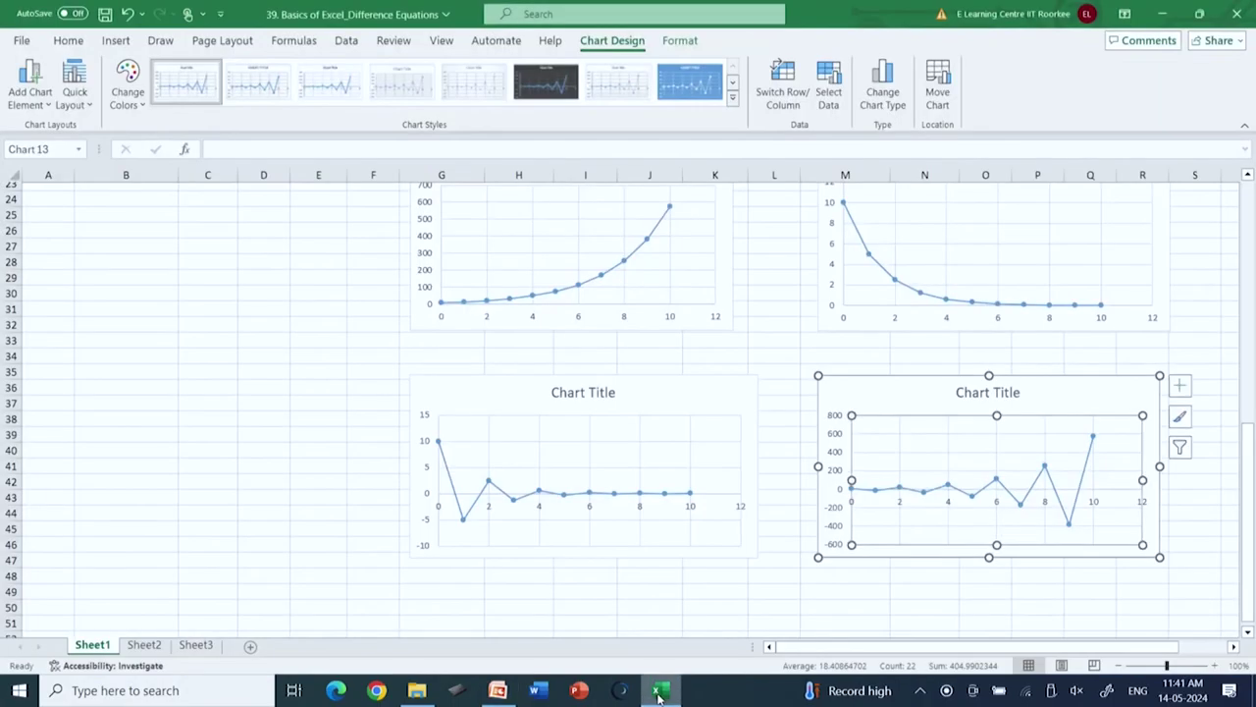
# Switch to Sheet2 and scroll up to the Difference Equations table
pyautogui.click(144, 645)
pyautogui.scroll(1, 544, 445)
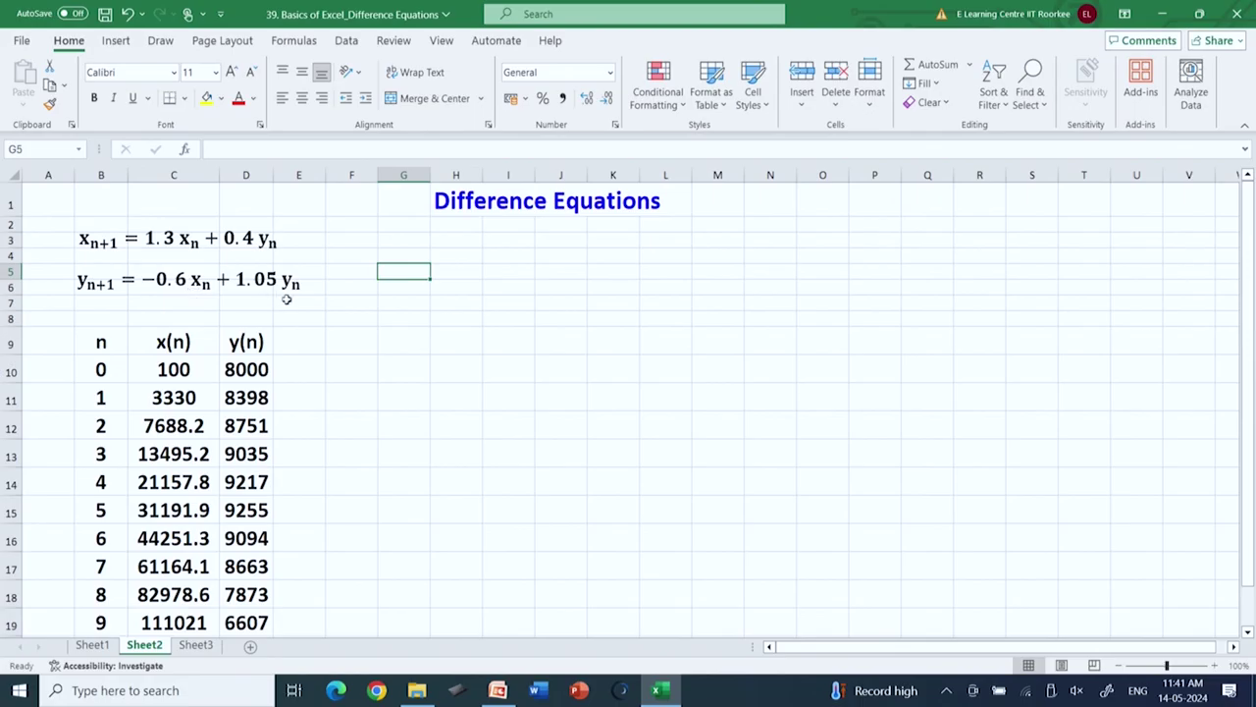
# Copy the n, x(n), y(n) headers from B9:D9 to G9
pyautogui.moveTo(86, 352); pyautogui.dragTo(237, 341)
pyautogui.hotkey('ctrl', 'c')
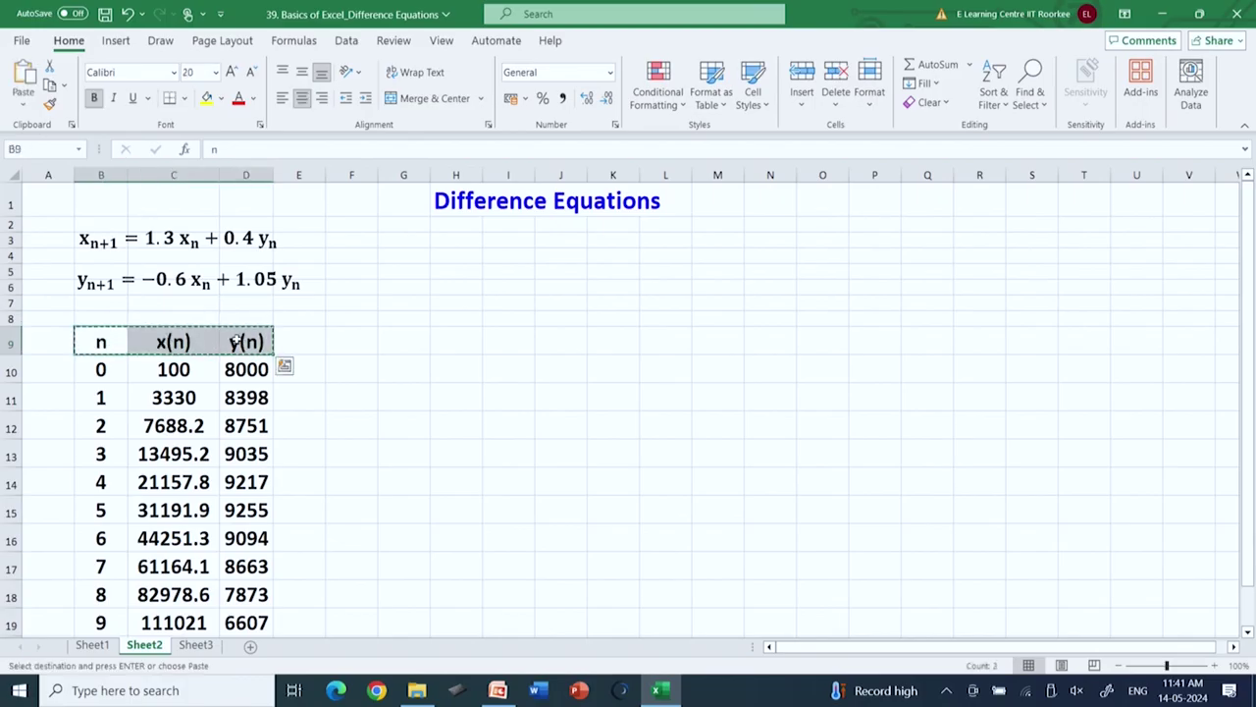
pyautogui.click(398, 339)
pyautogui.hotkey('ctrl', 'v')
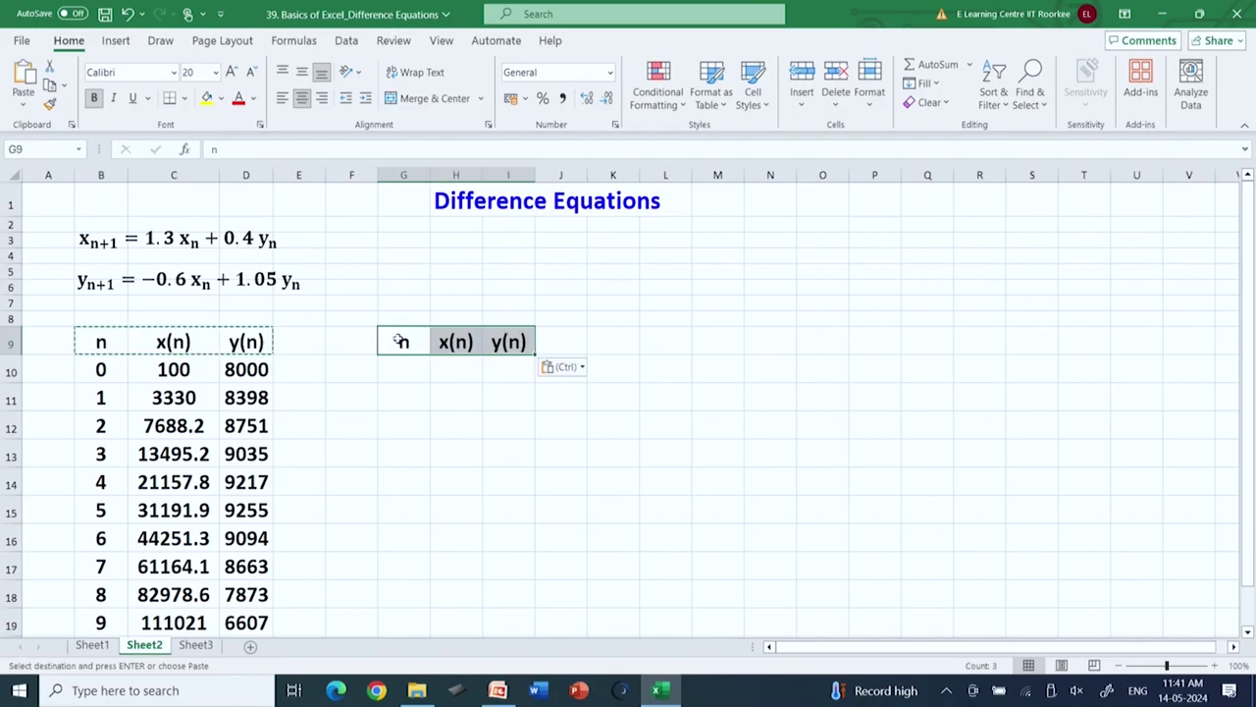
# Fill G10:G20 with n from 0 to 10, using 0 and =G10+1
pyautogui.click(398, 365)
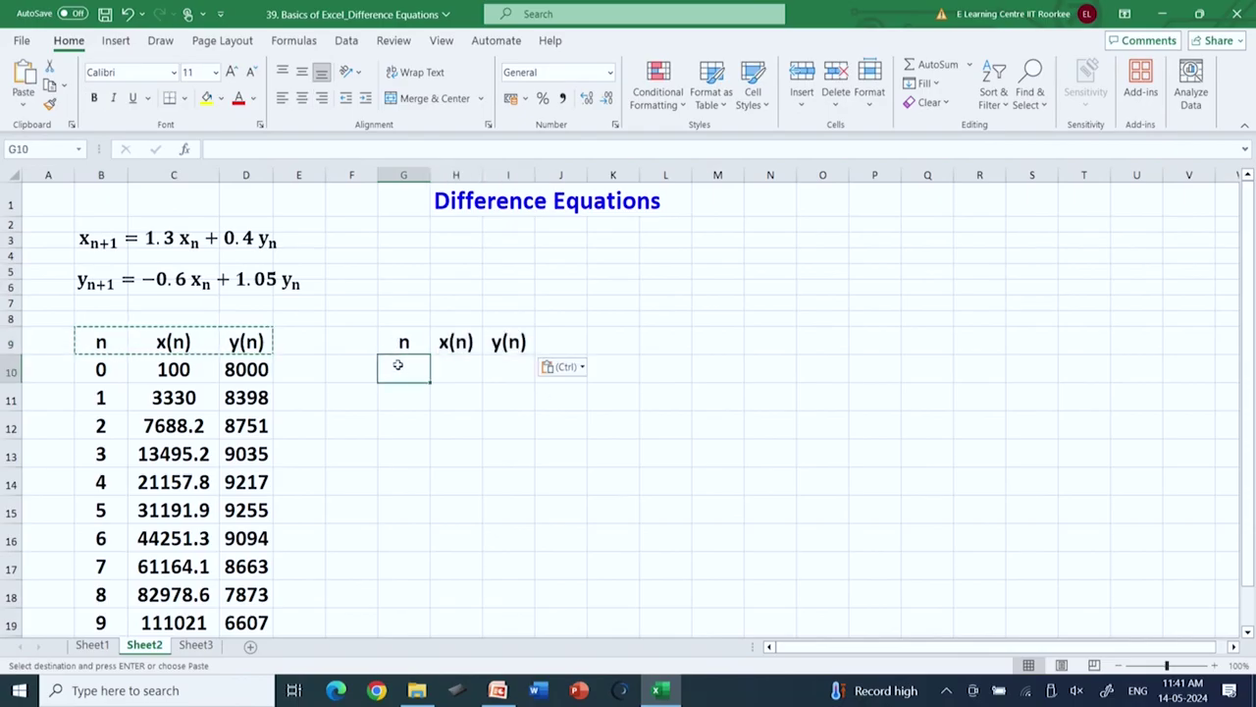
pyautogui.write('0')
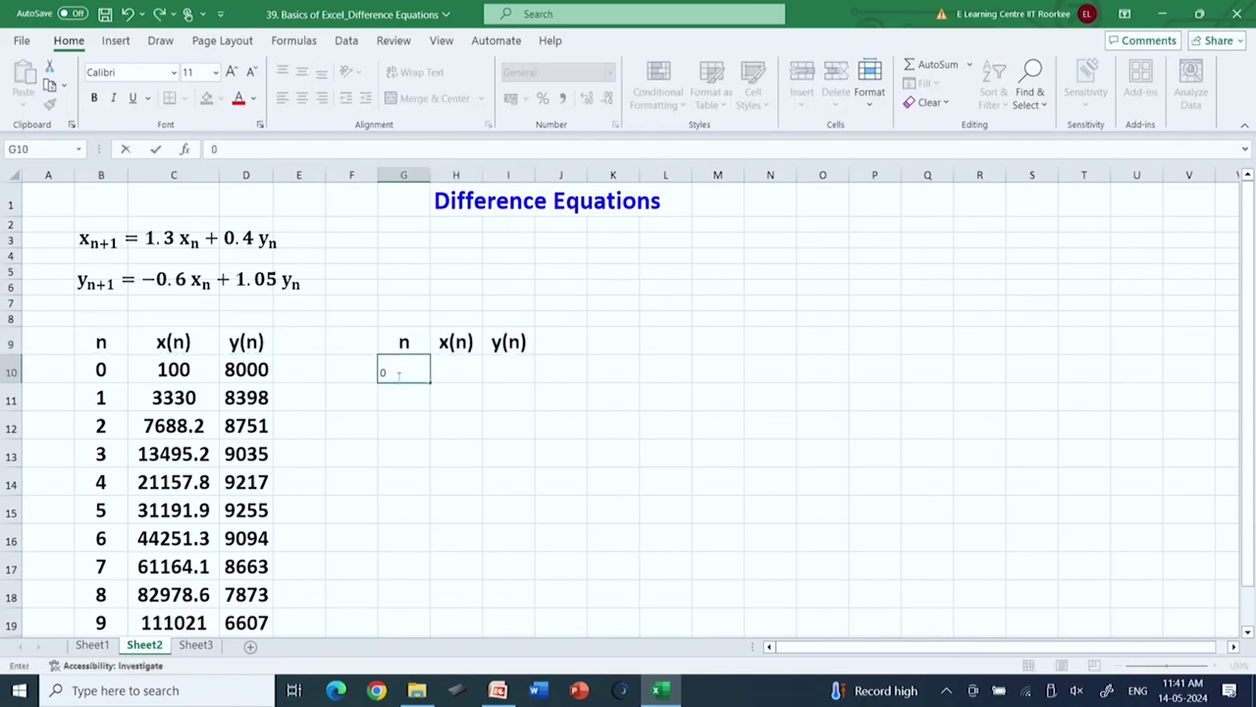
pyautogui.click(400, 399)
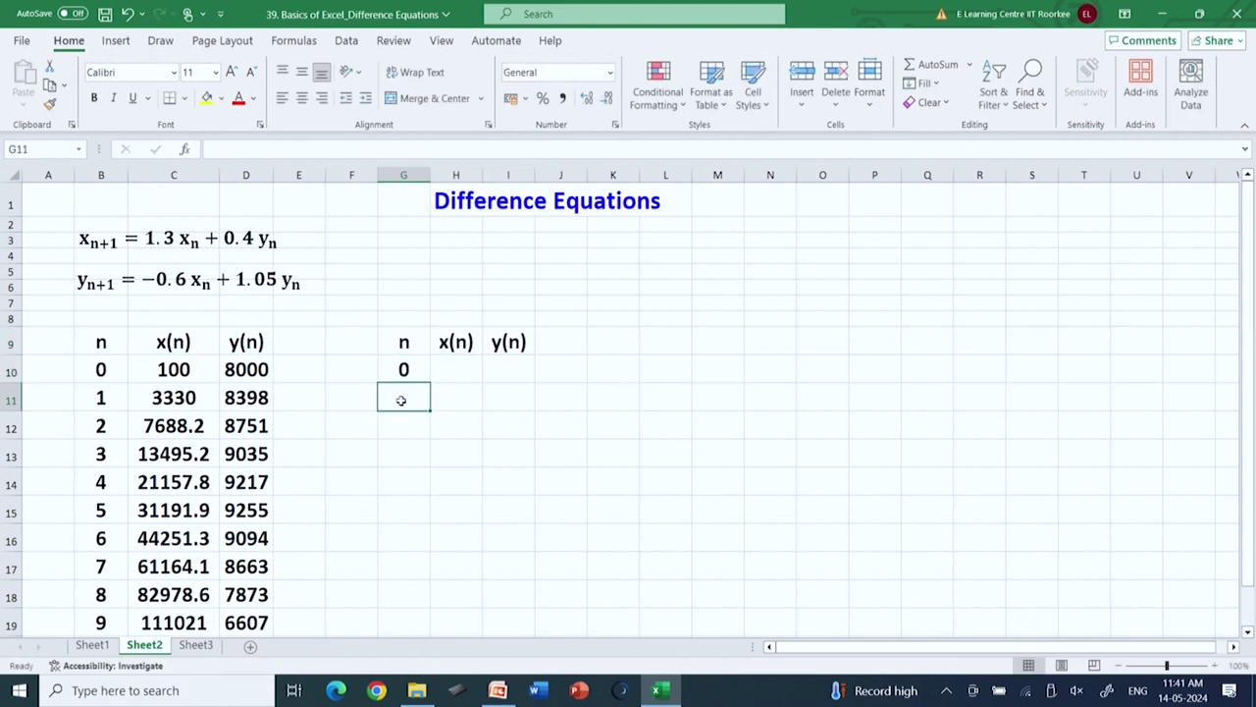
pyautogui.write('=')
pyautogui.click(404, 369)
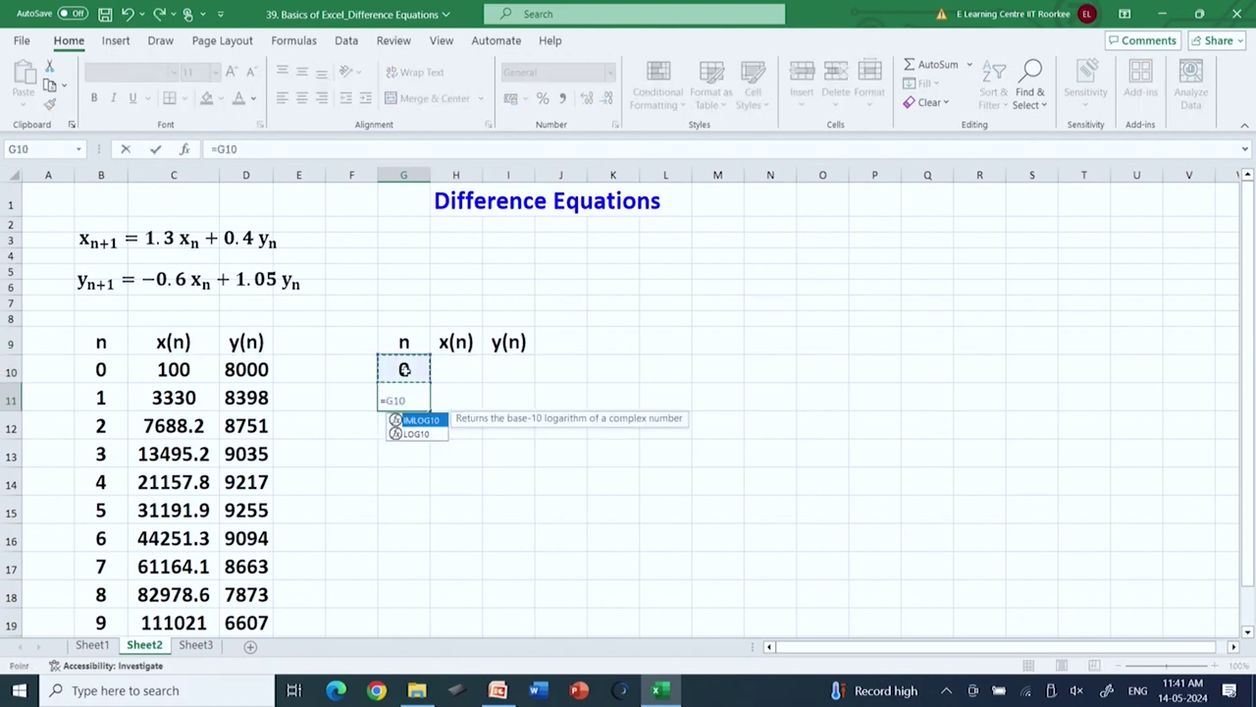
pyautogui.write('+')
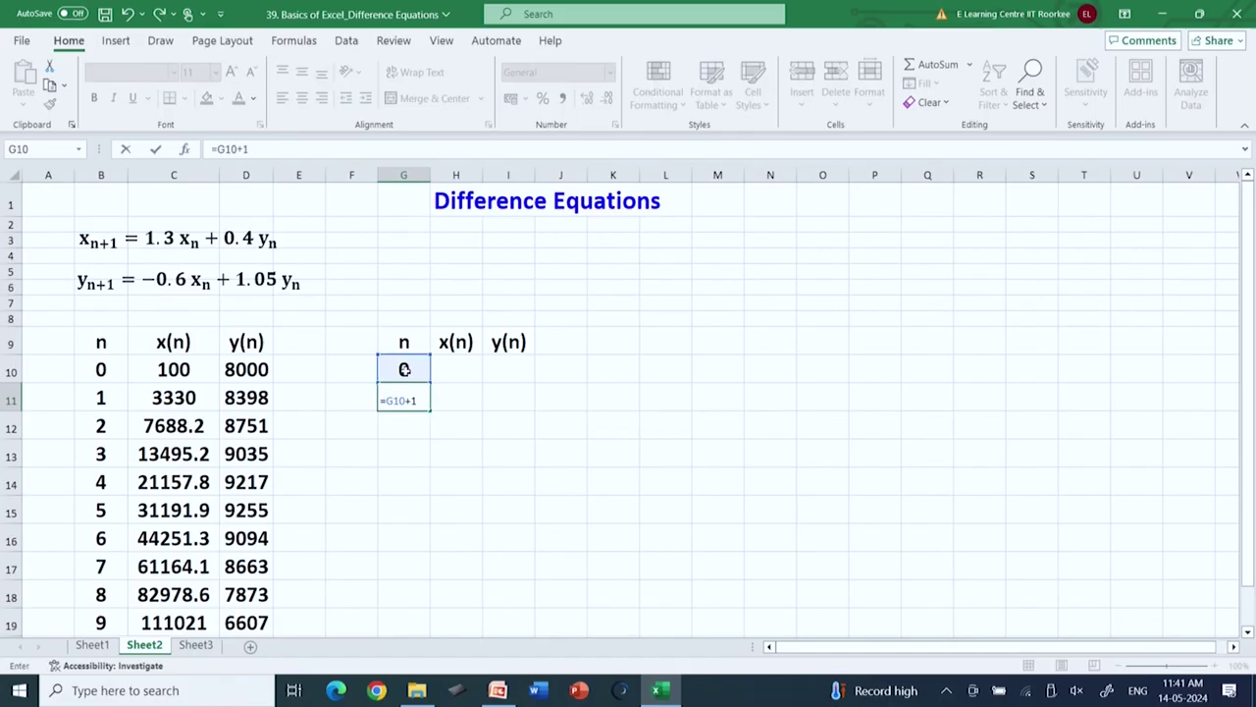
pyautogui.write('1')
pyautogui.hotkey('ctrl', 'Return')
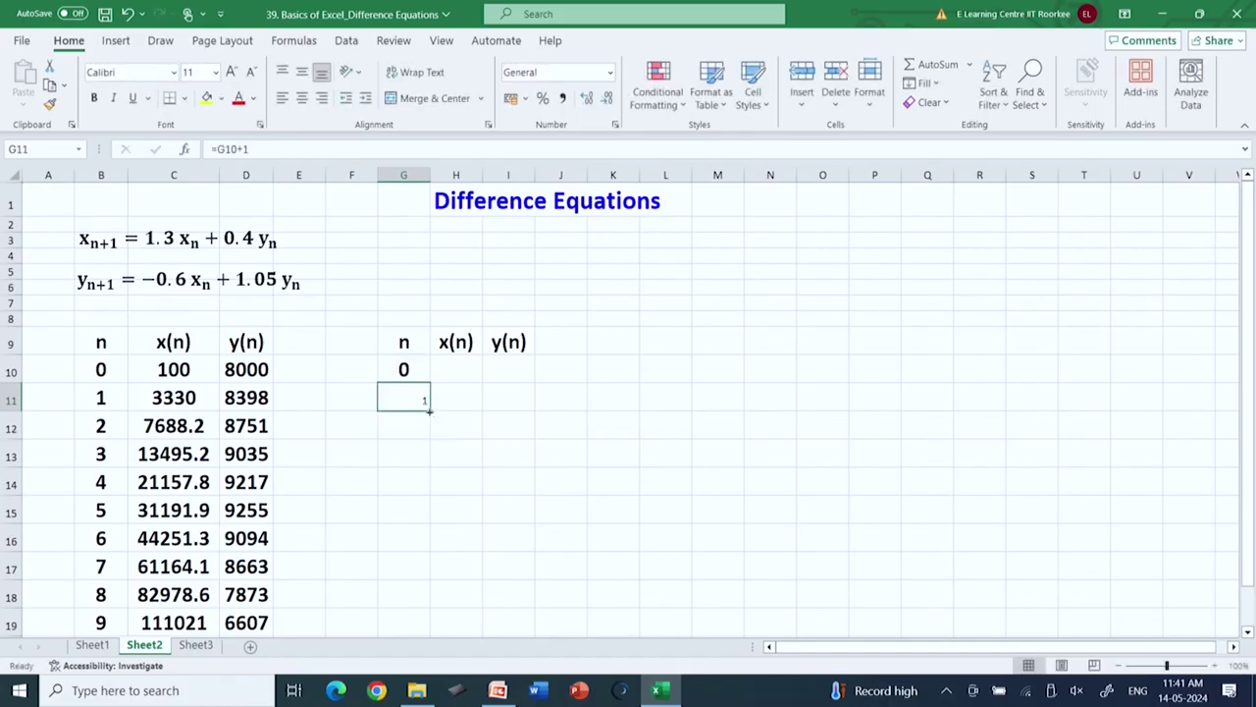
pyautogui.moveTo(429, 411); pyautogui.dragTo(428, 593)
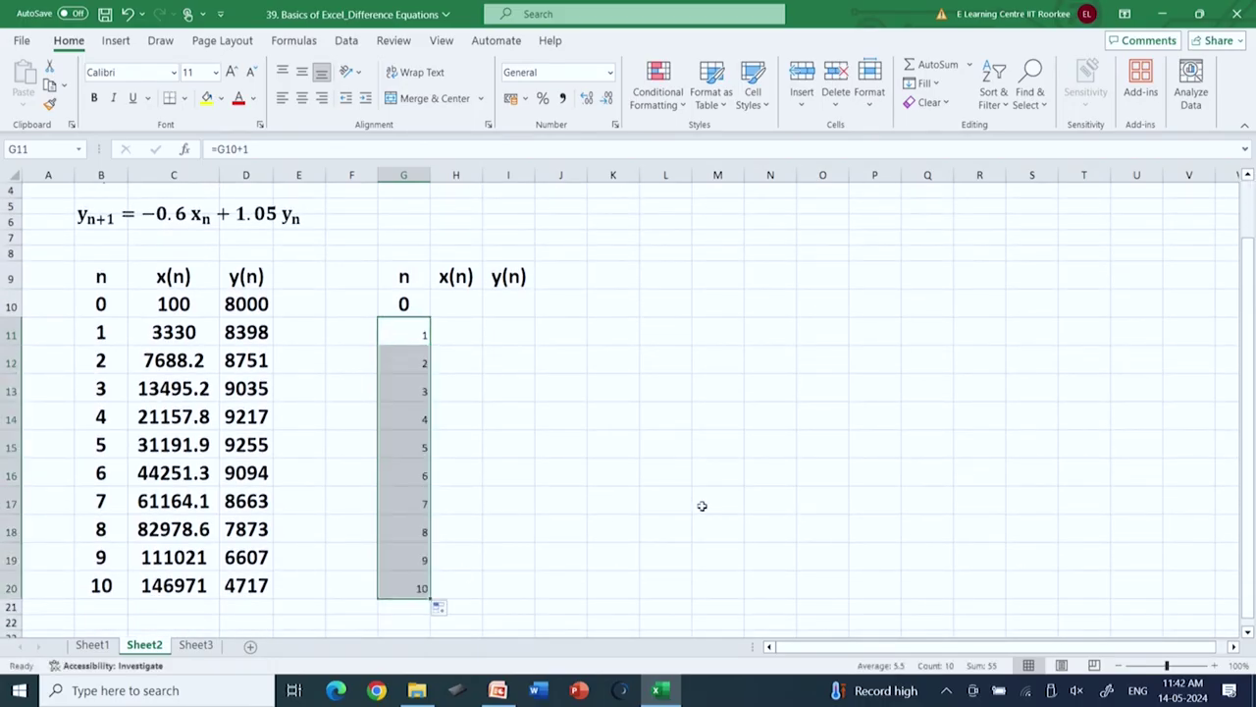
# Format the new table as font size 20, bold and centred
pyautogui.moveTo(402, 328); pyautogui.dragTo(493, 581)
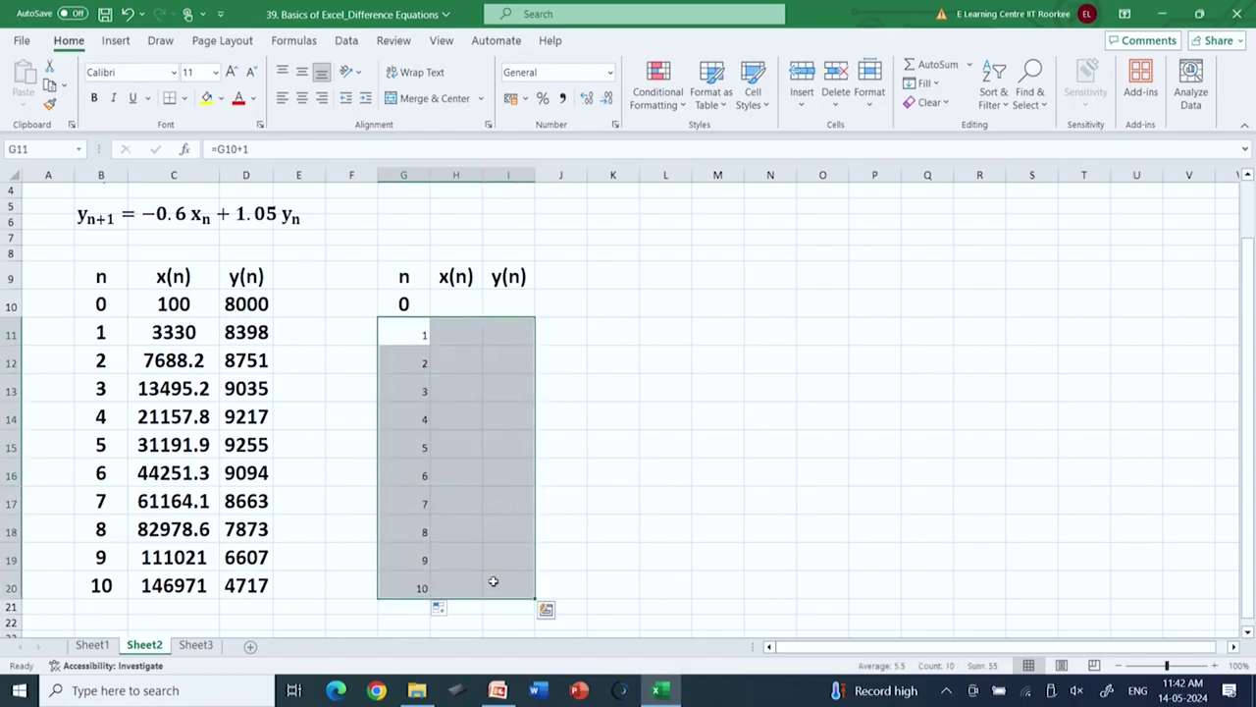
pyautogui.click(201, 73)
pyautogui.write('20')
pyautogui.press('Return')
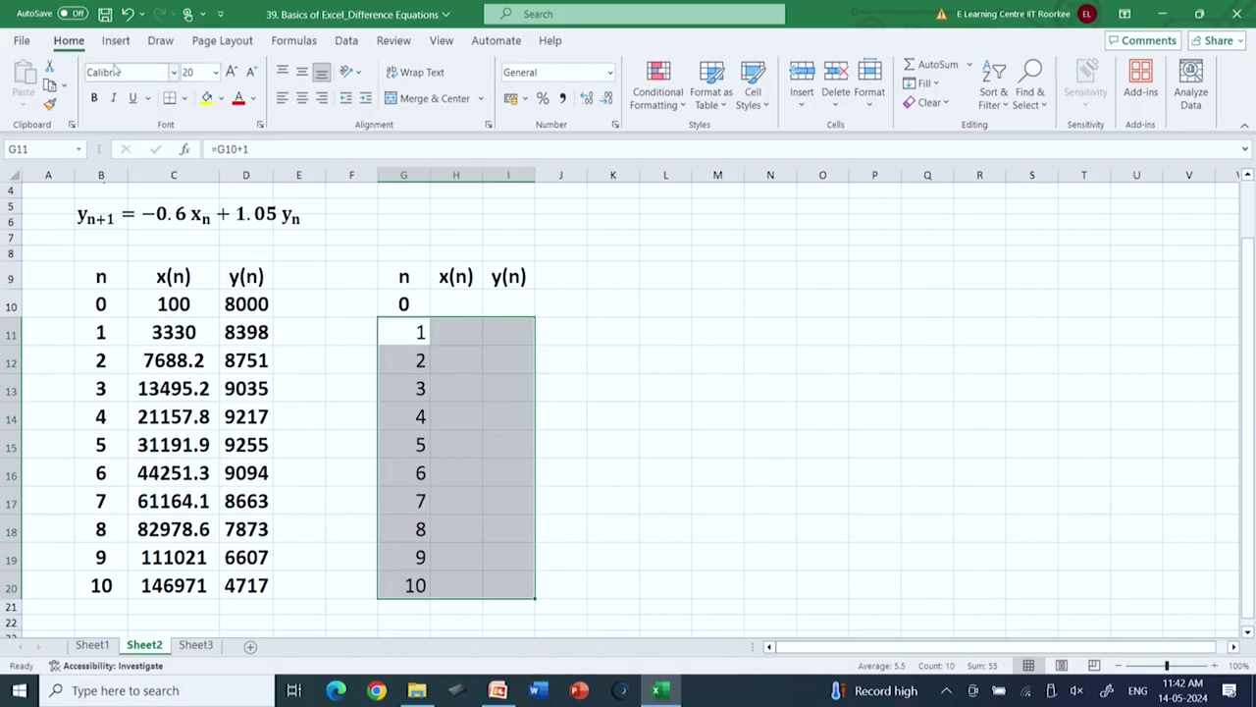
pyautogui.click(94, 97)
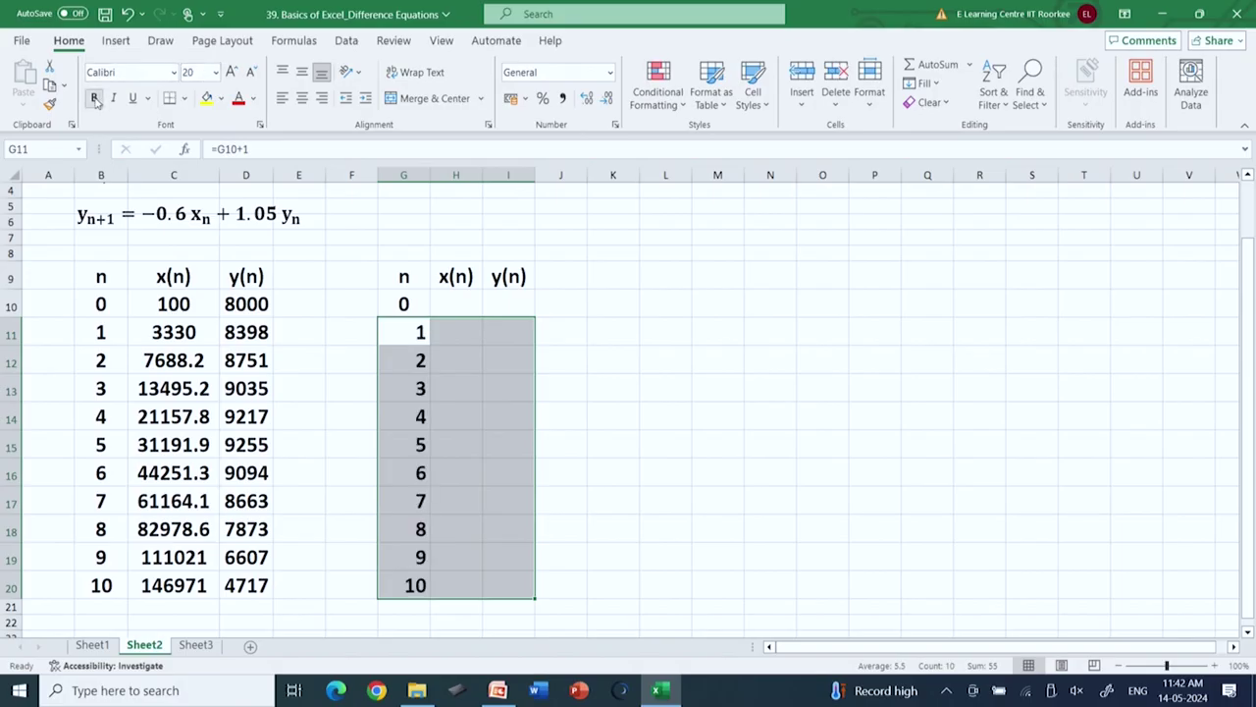
pyautogui.click(302, 98)
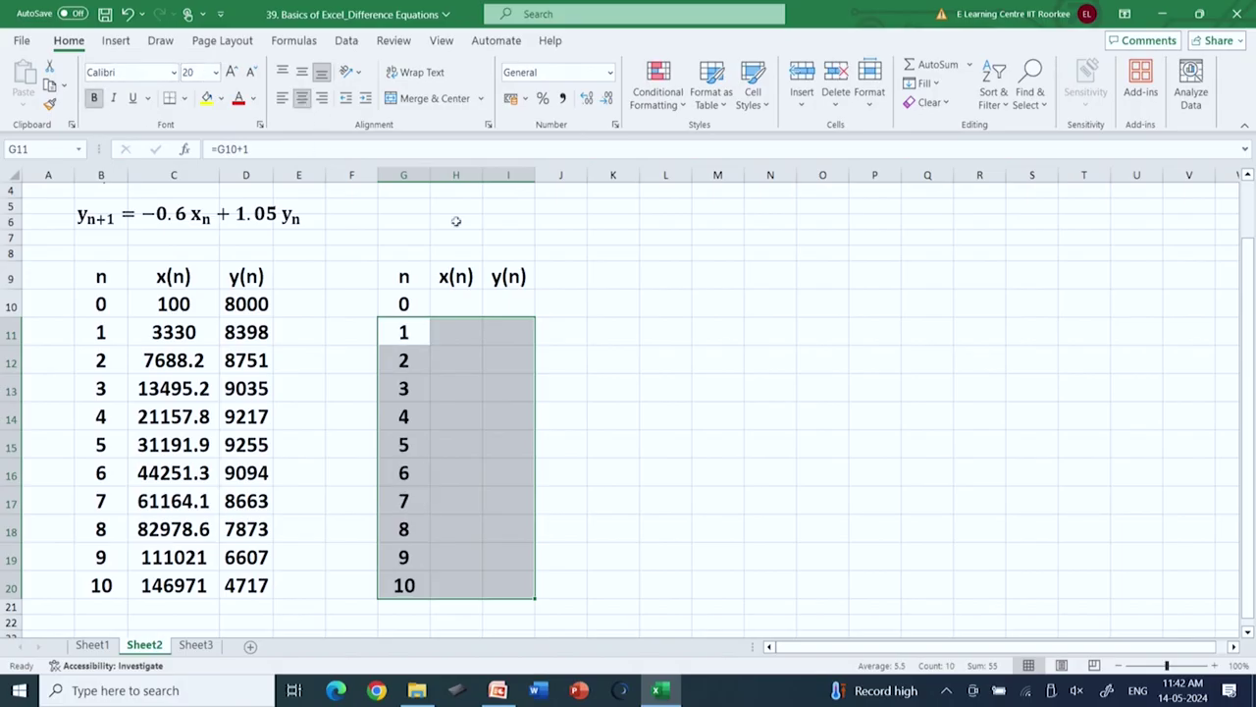
pyautogui.click(452, 304)
# Enter x(0)=100 in H10 and y(0)=8000 in I10, then widen columns H and I
pyautogui.scroll(1, 579, 408)
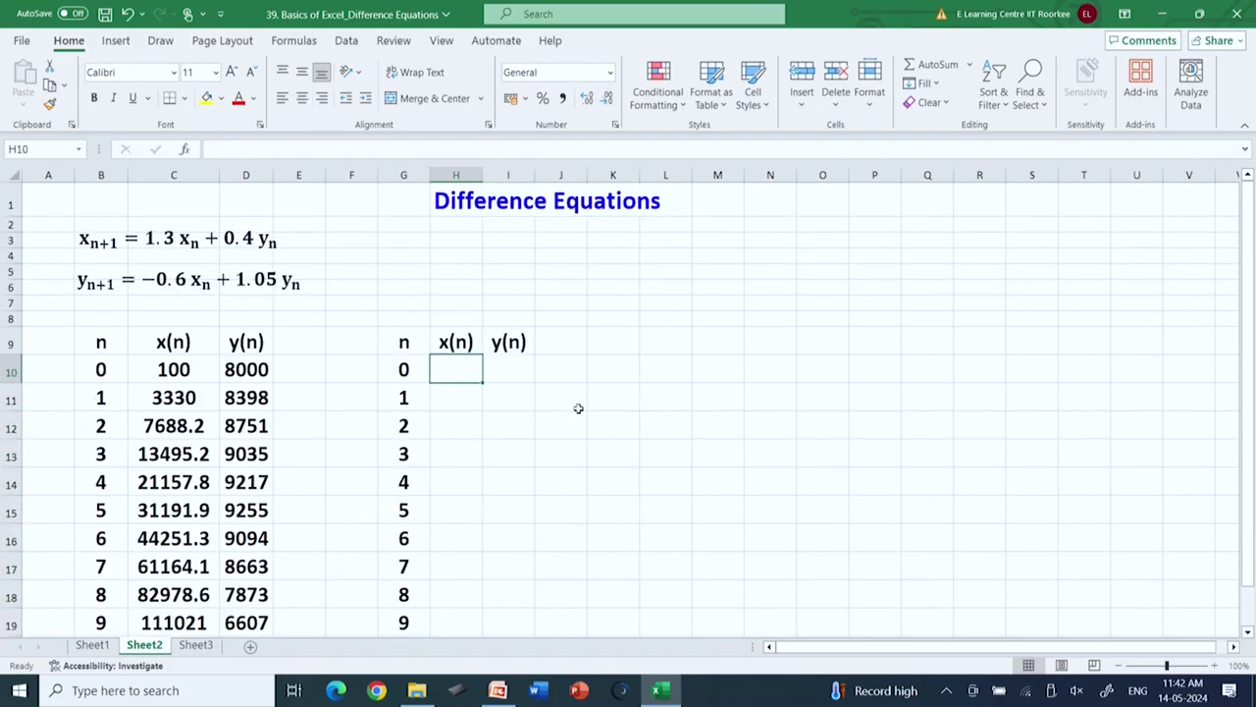
pyautogui.write('10')
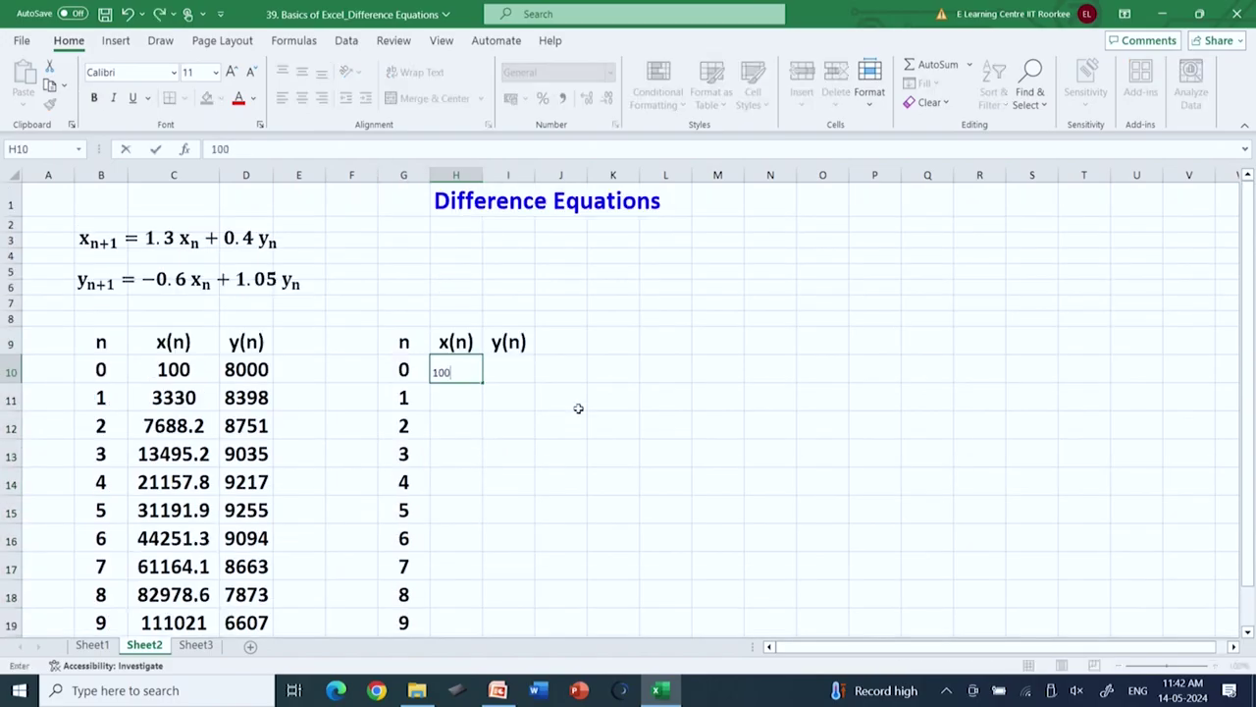
pyautogui.write('0')
pyautogui.click(517, 374)
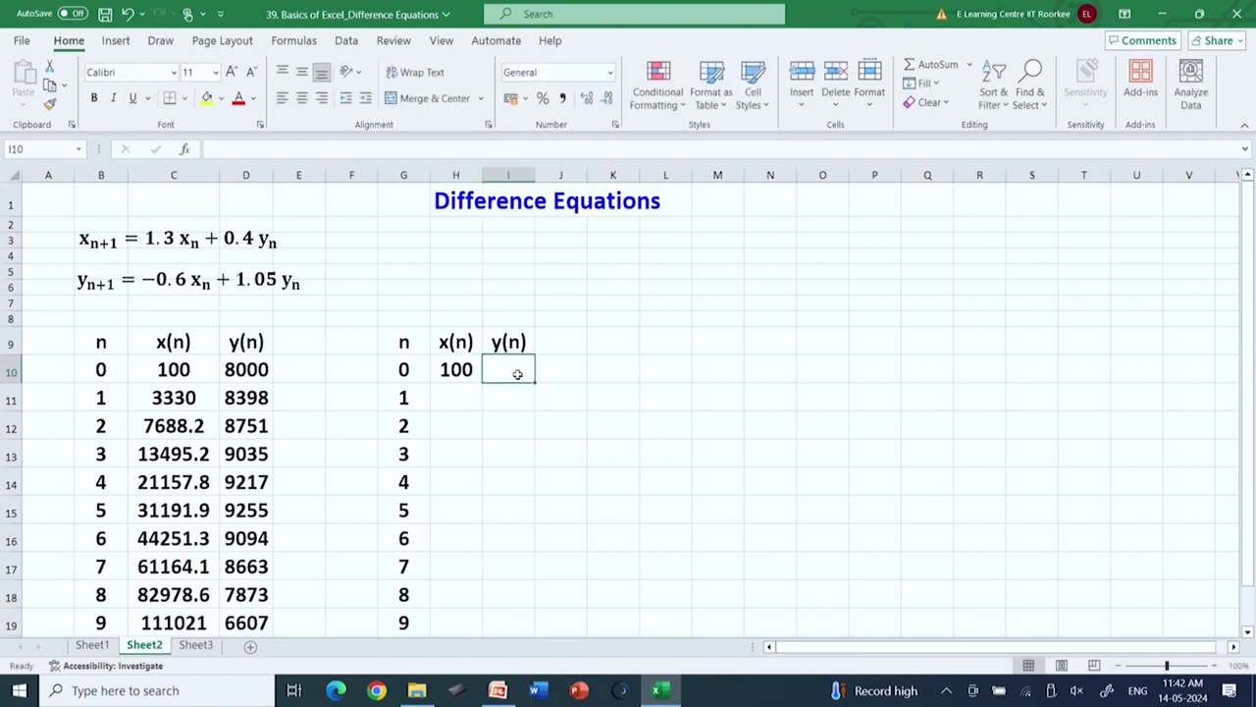
pyautogui.write('8000')
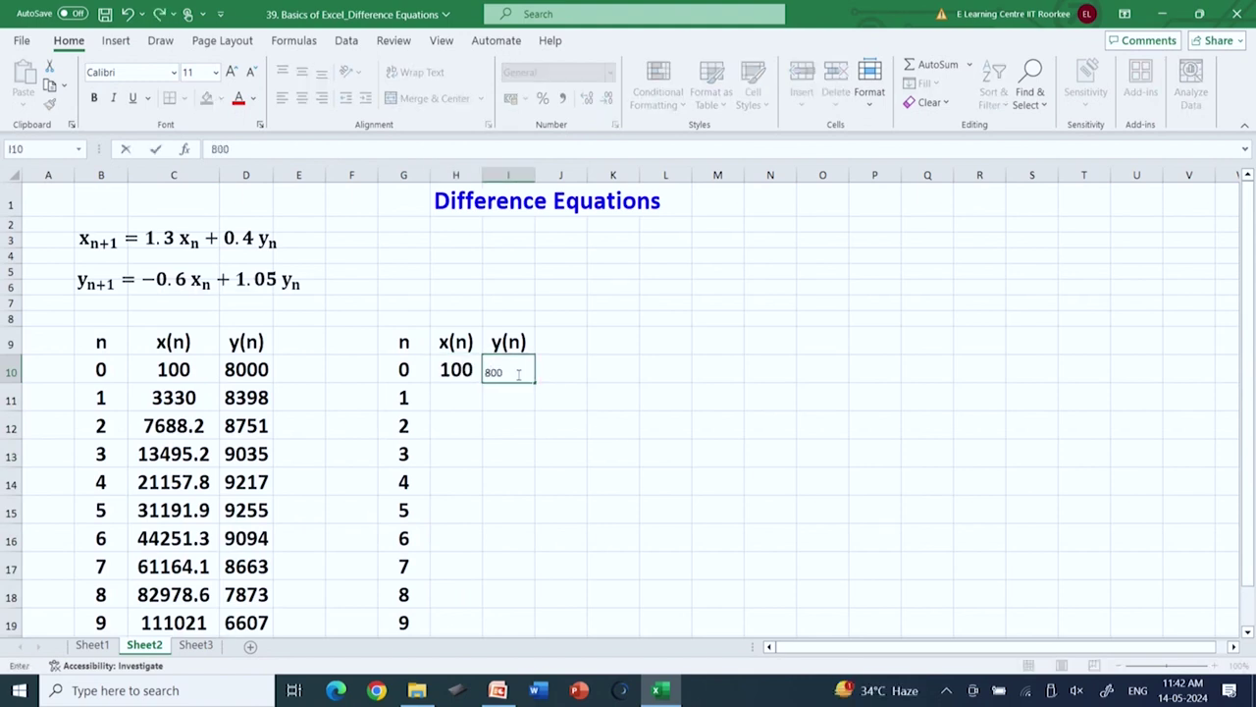
pyautogui.click(621, 531)
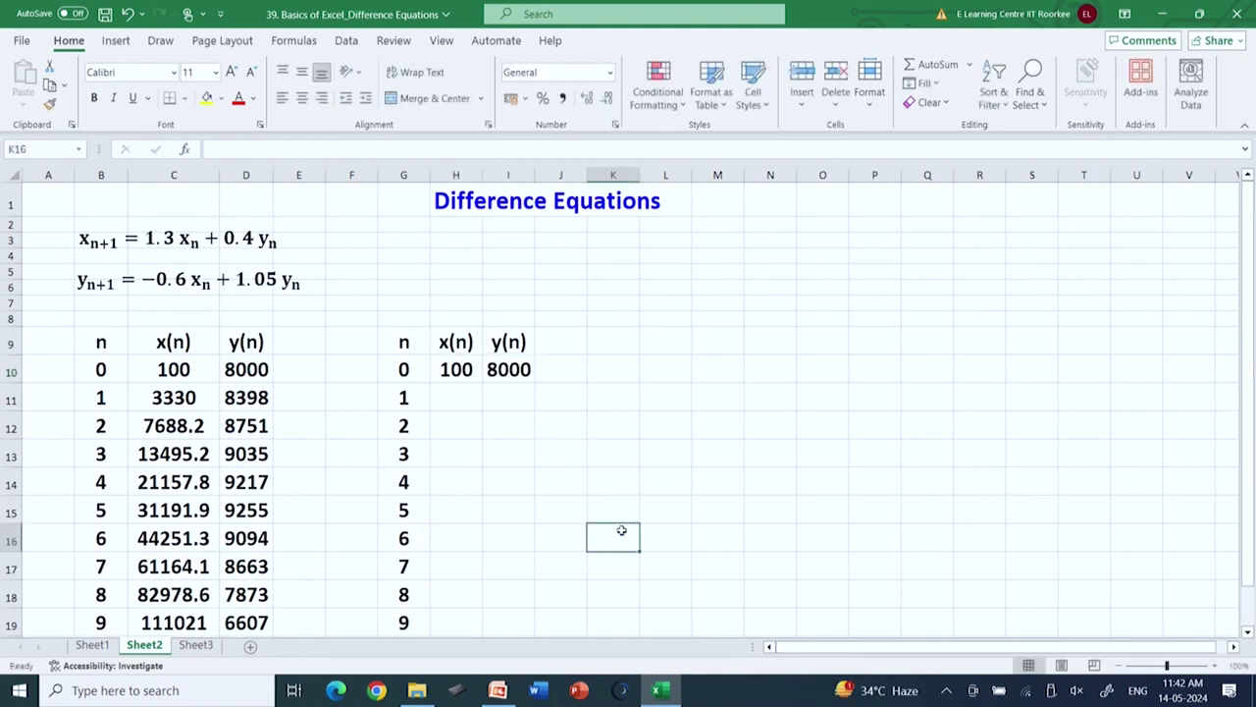
pyautogui.moveTo(482, 178); pyautogui.dragTo(598, 178)
pyautogui.click(477, 396)
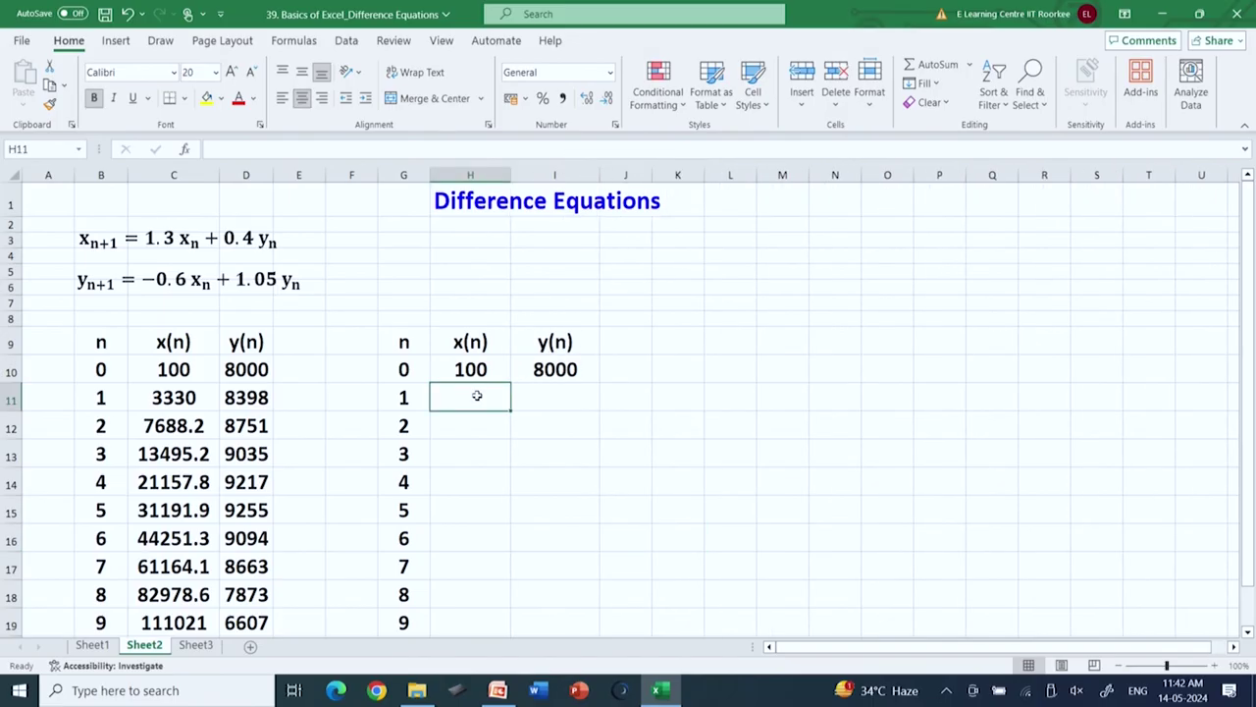
# Enter =1.3*H10+0.4*I10 in H11 to compute x(1) = 3330
pyautogui.write('=')
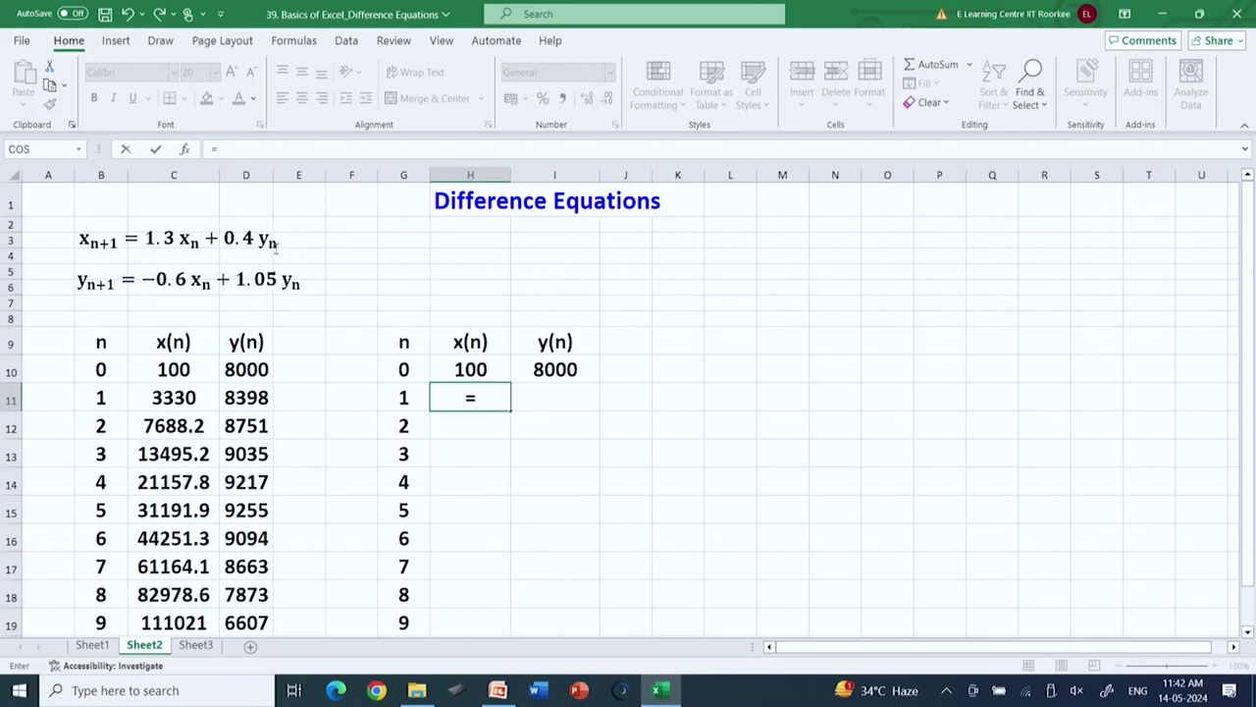
pyautogui.write('1.3*')
pyautogui.click(486, 374)
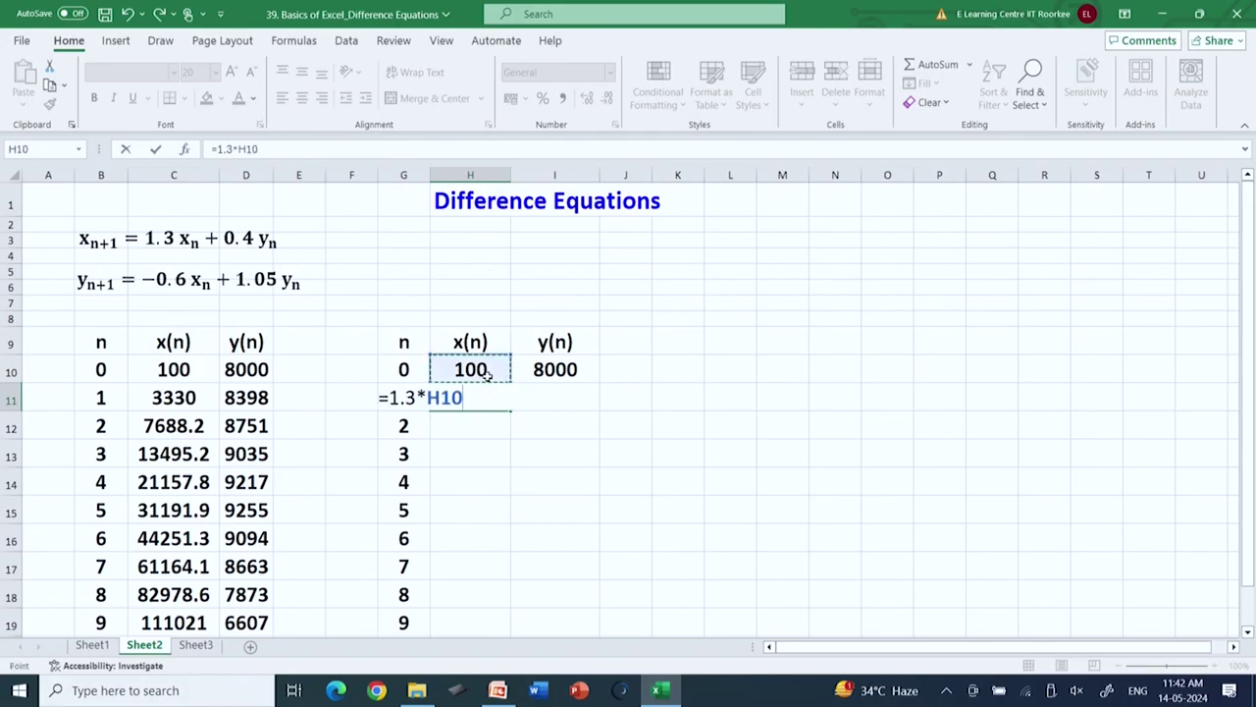
pyautogui.write('+0.4*')
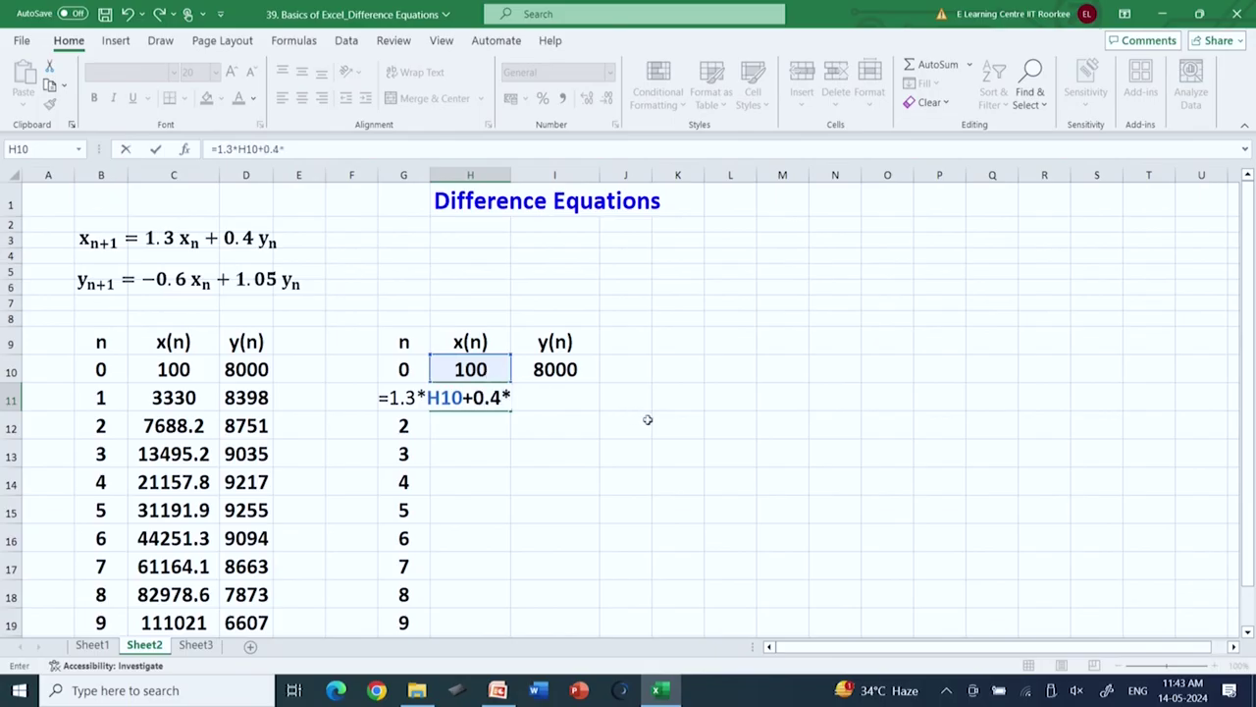
pyautogui.click(567, 364)
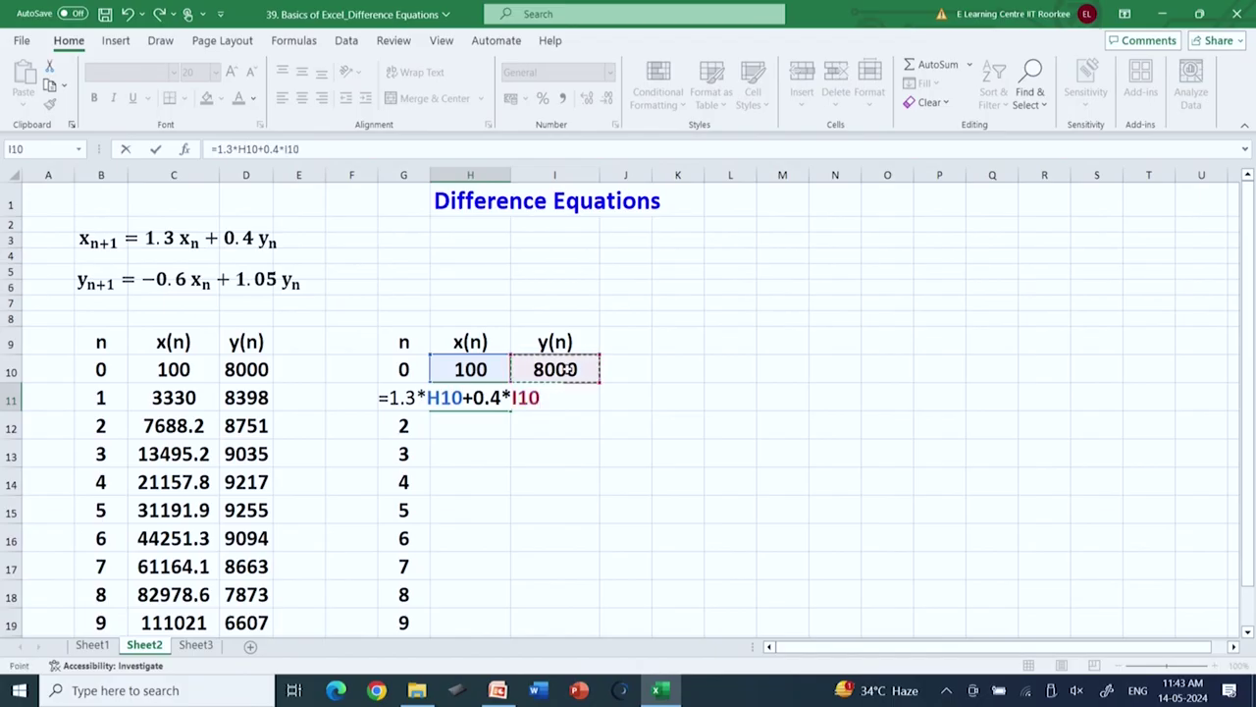
pyautogui.press('Return')
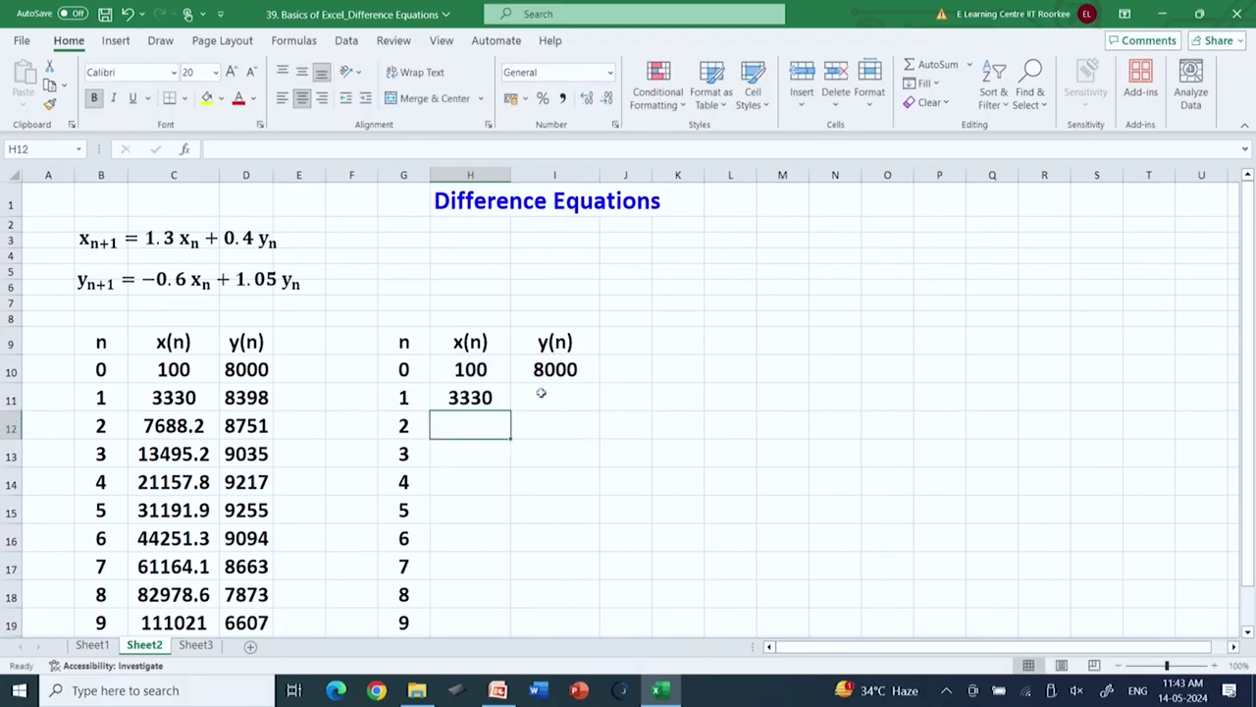
# Enter the y(1) formula =-0.6*H10+1.05*I10 in I11
pyautogui.click(542, 392)
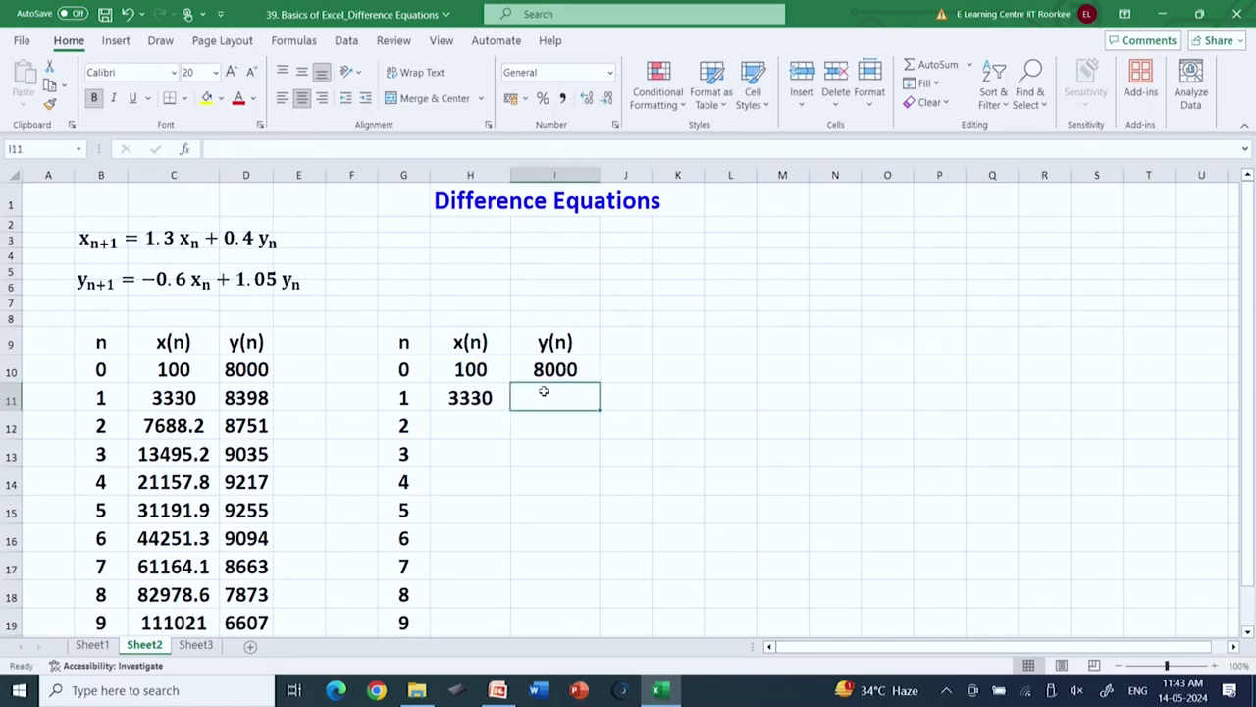
pyautogui.write('=')
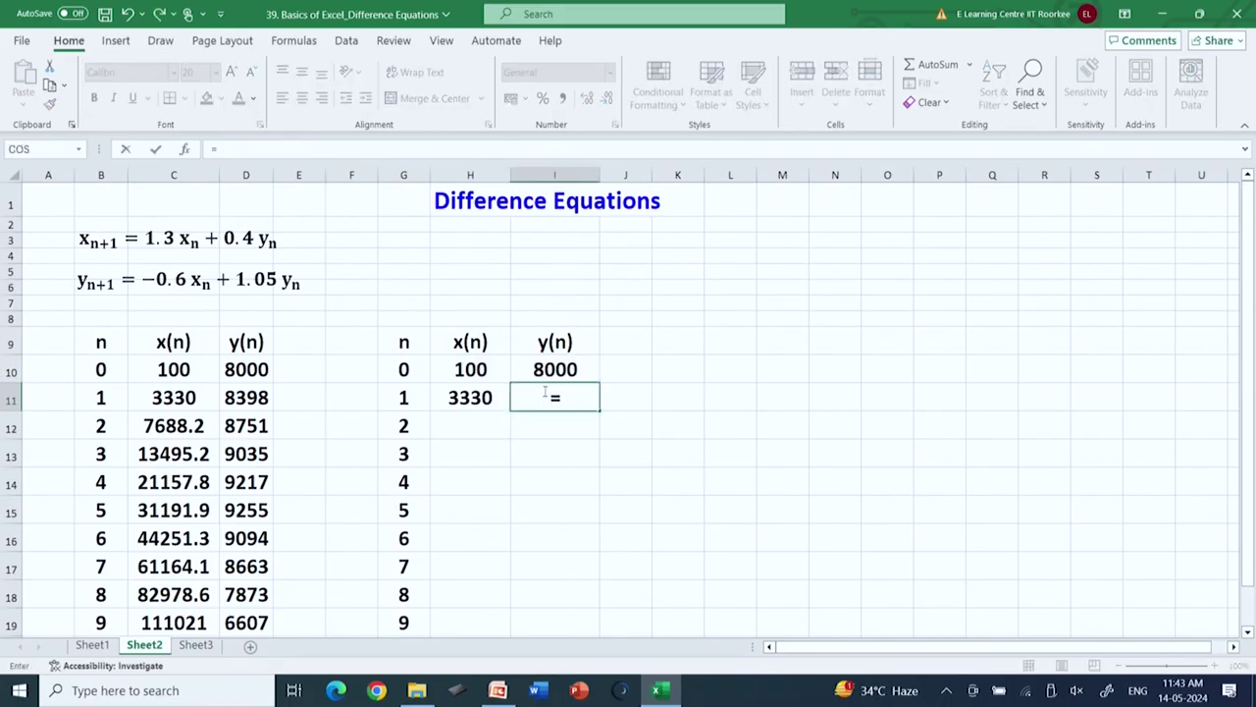
pyautogui.write('-0.6*')
pyautogui.click(491, 370)
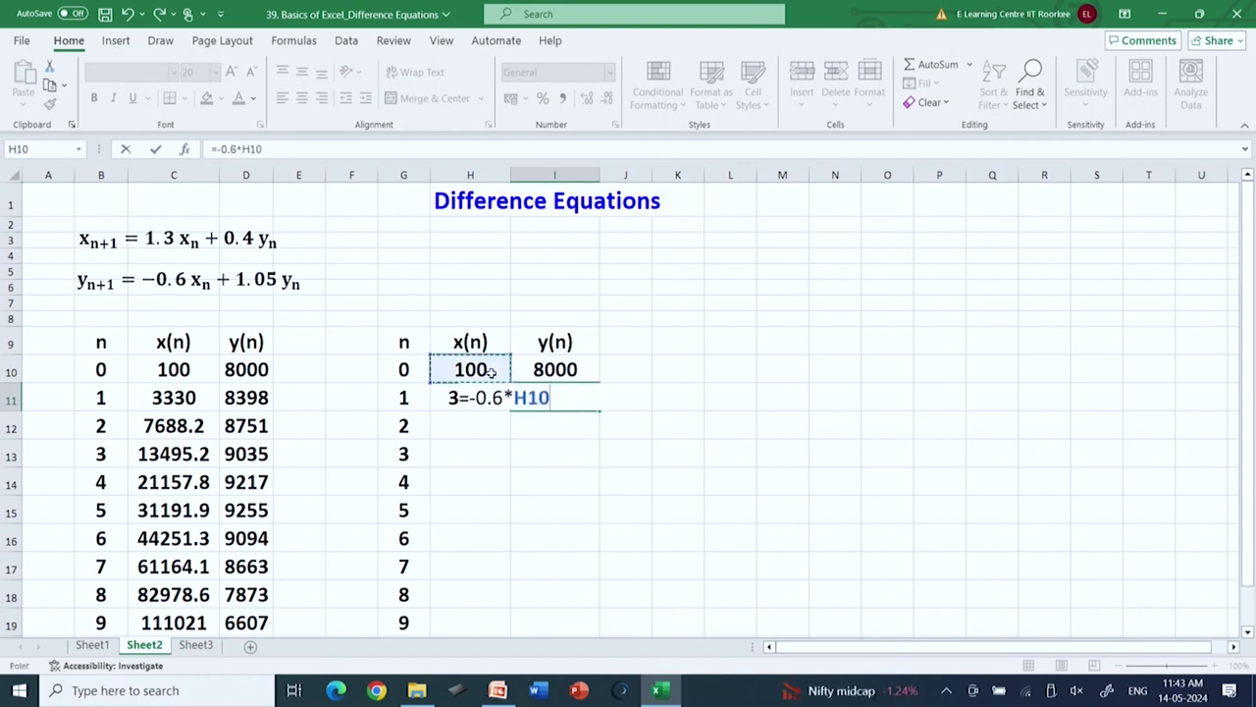
pyautogui.write('+1.05*')
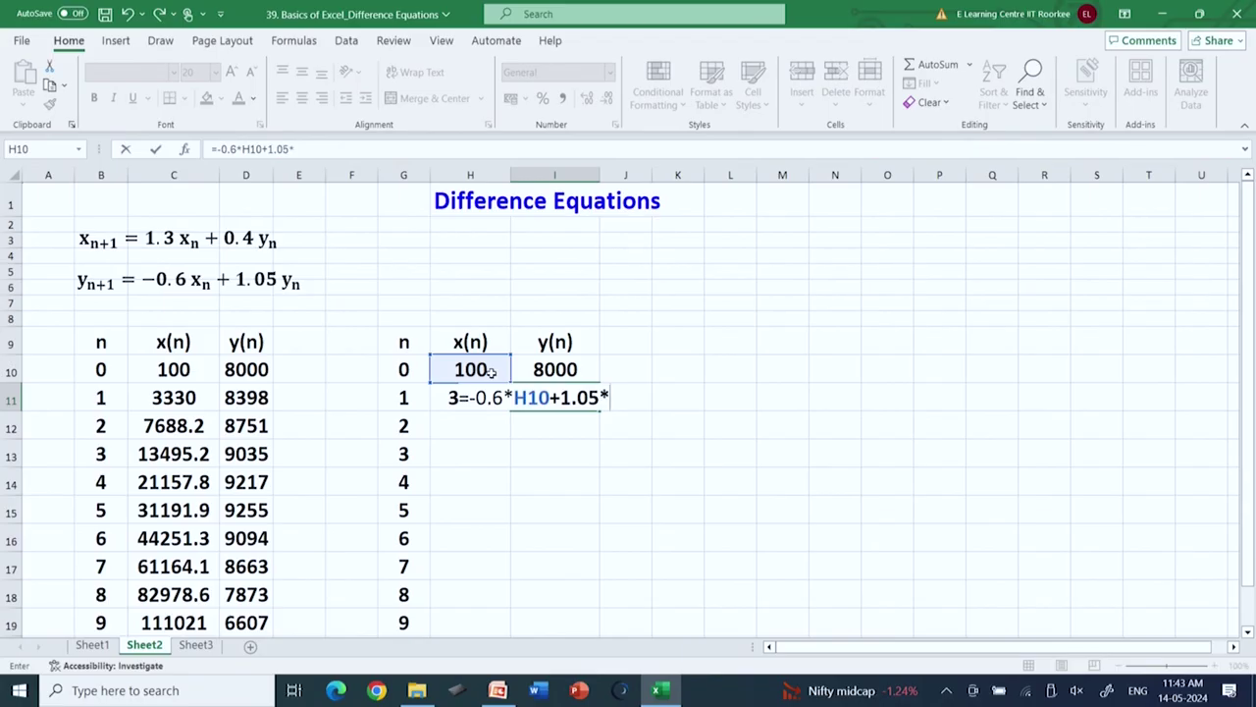
pyautogui.click(558, 368)
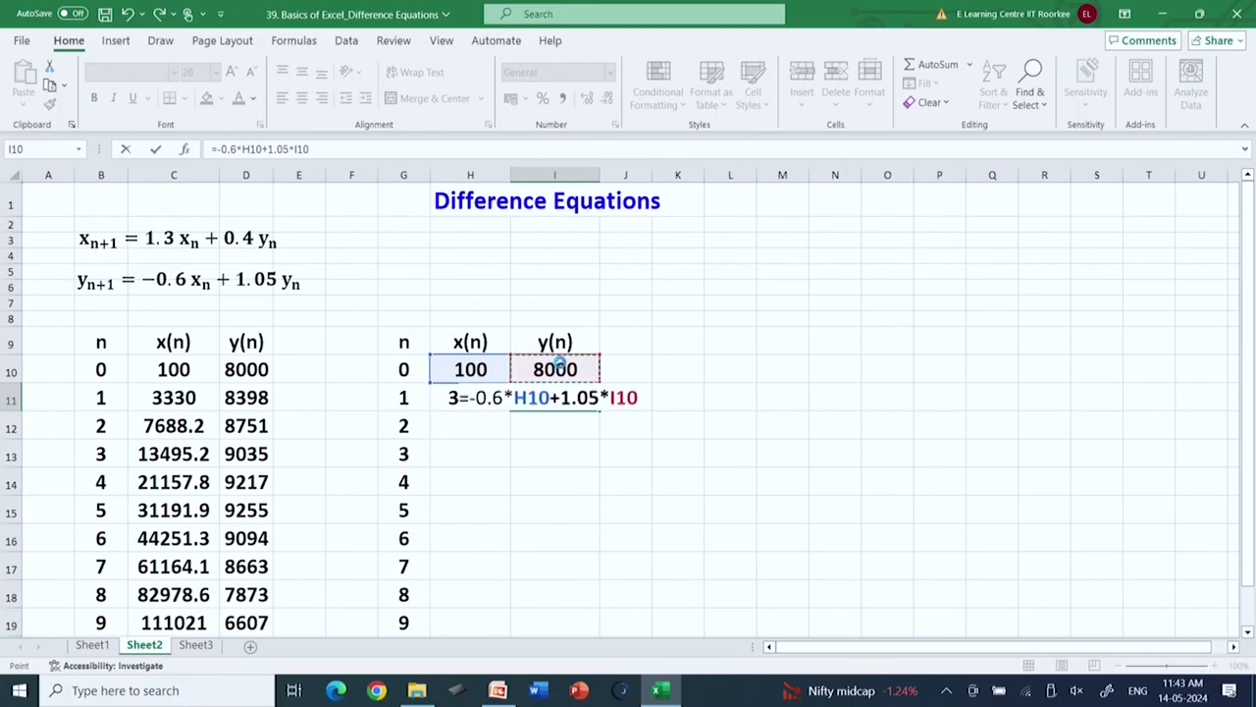
pyautogui.press('Return')
# Fill both recurrences down to n=10 and select G10:I20 for charting
pyautogui.moveTo(464, 403); pyautogui.dragTo(613, 611)
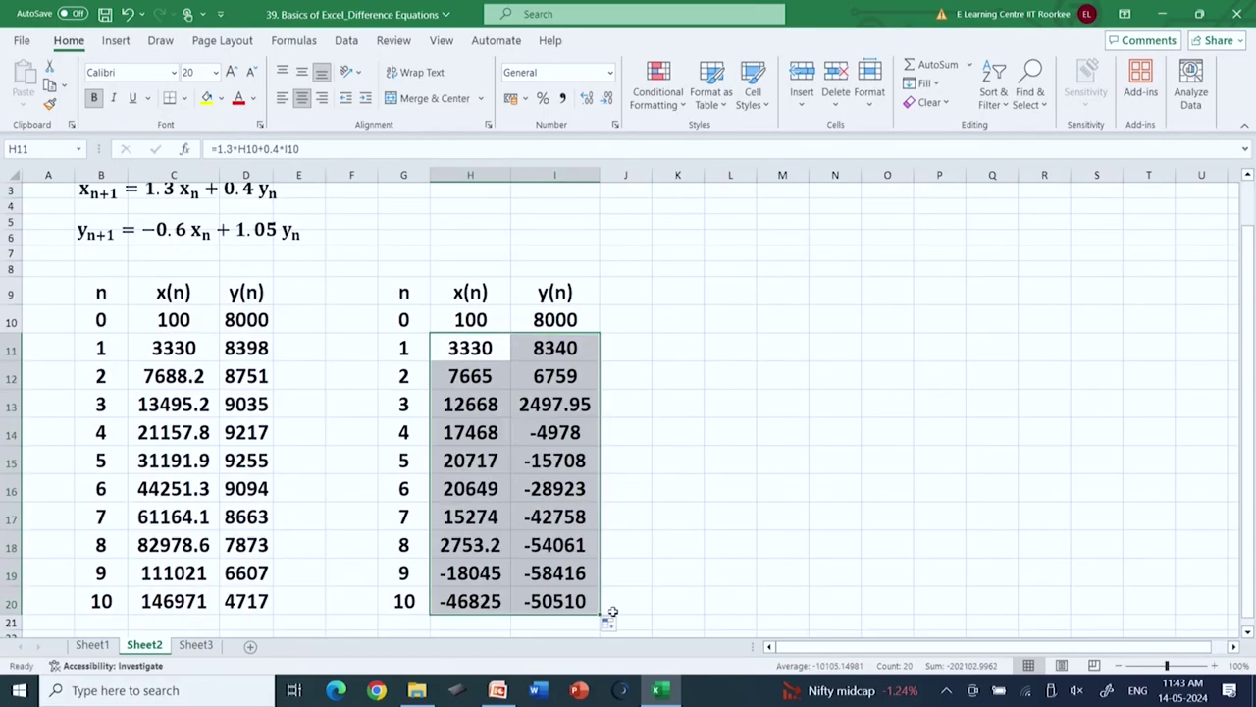
pyautogui.click(487, 436)
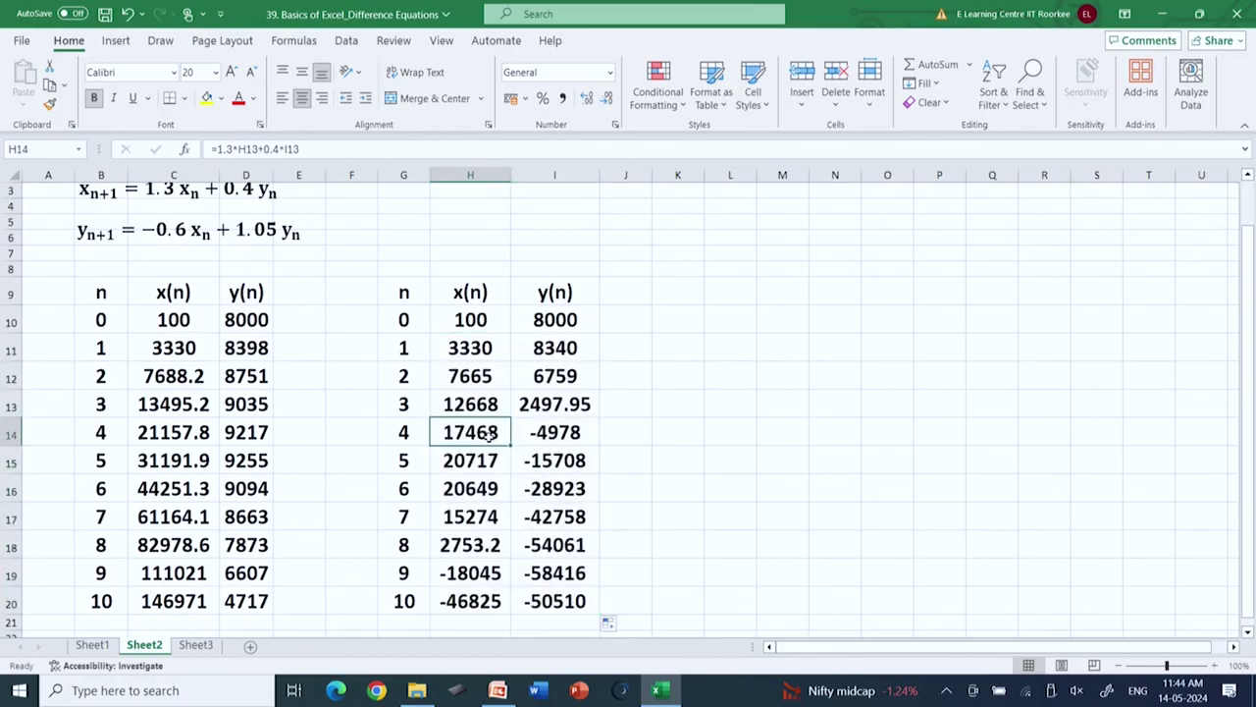
pyautogui.click(410, 320)
pyautogui.moveTo(410, 320); pyautogui.dragTo(528, 601)
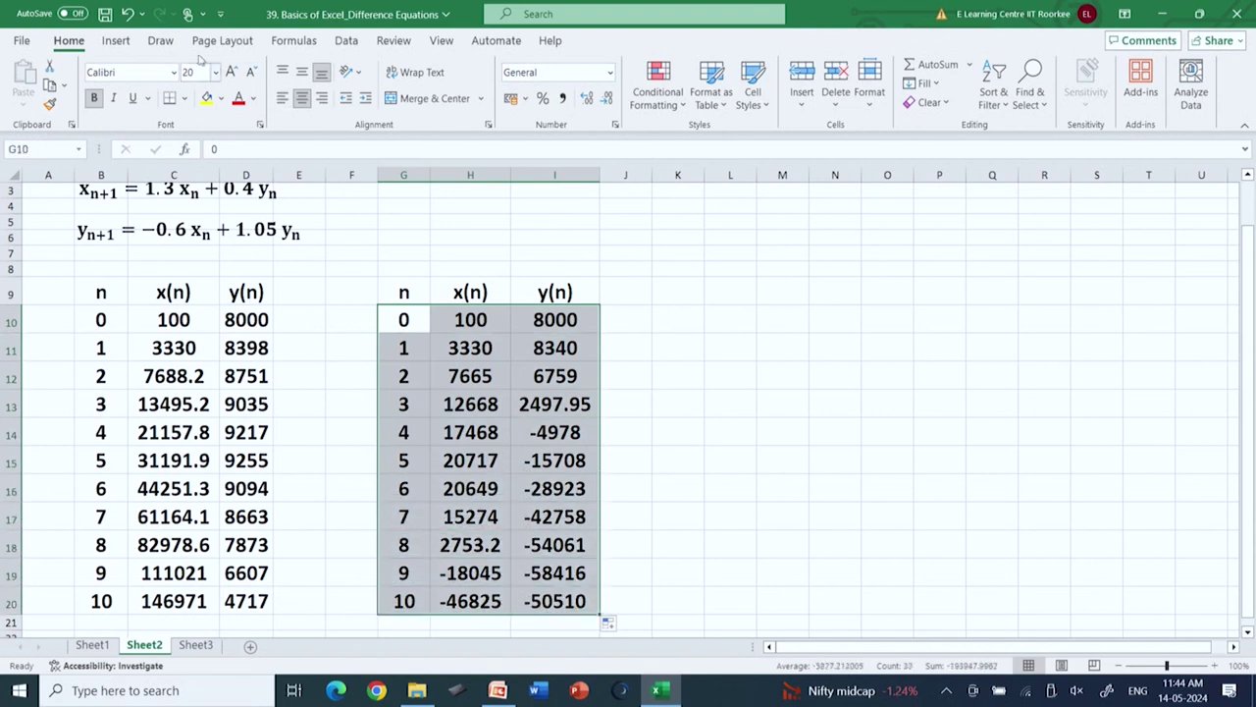
pyautogui.click(116, 42)
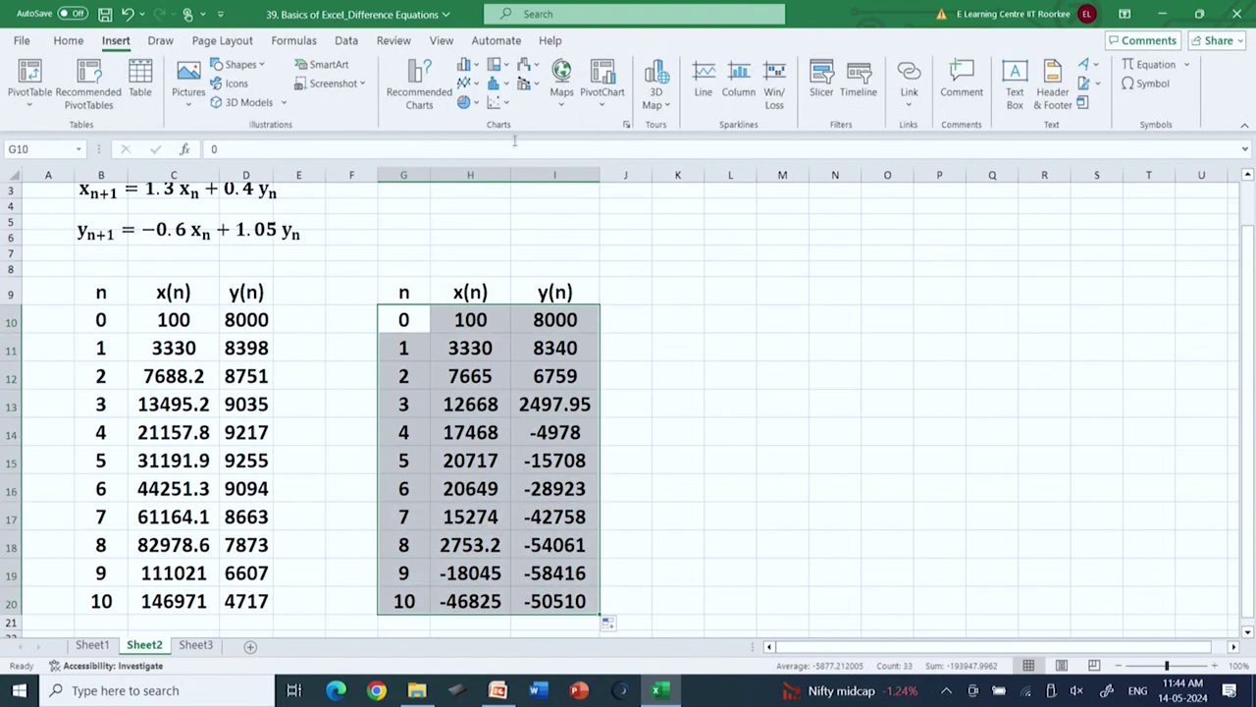
# Insert a scatter chart with smooth lines and markers and move it beside the table
pyautogui.click(509, 109)
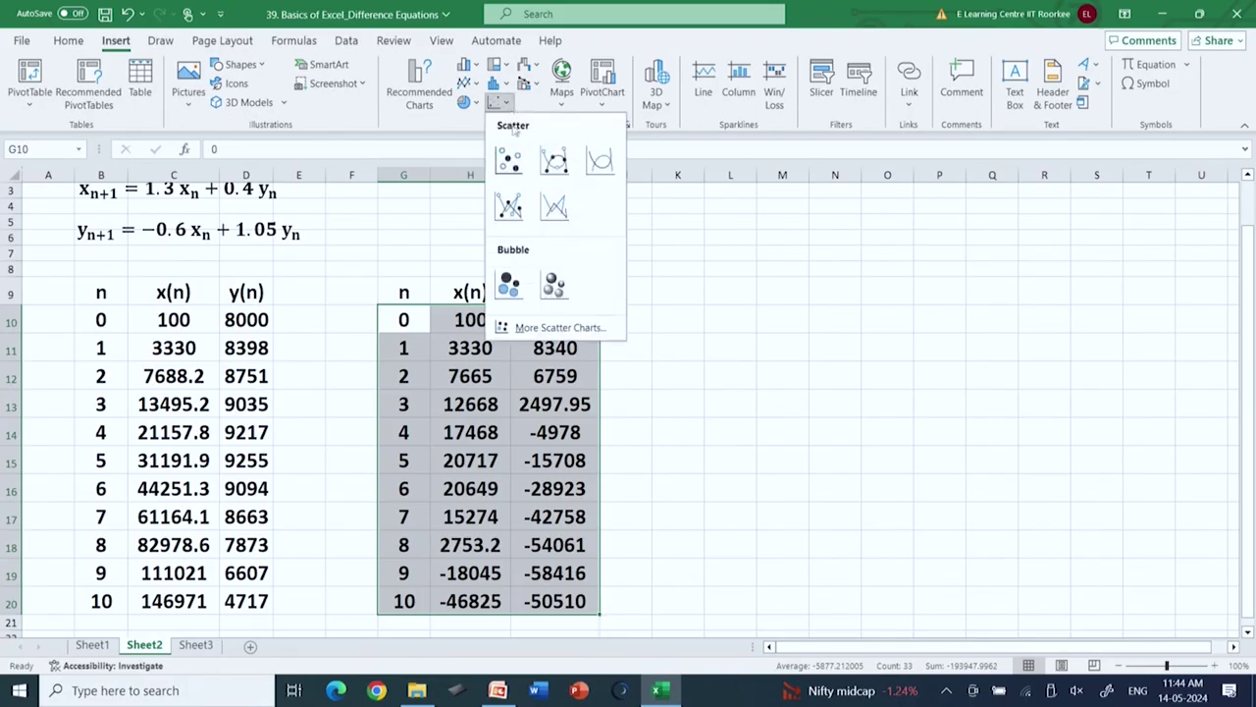
pyautogui.click(518, 217)
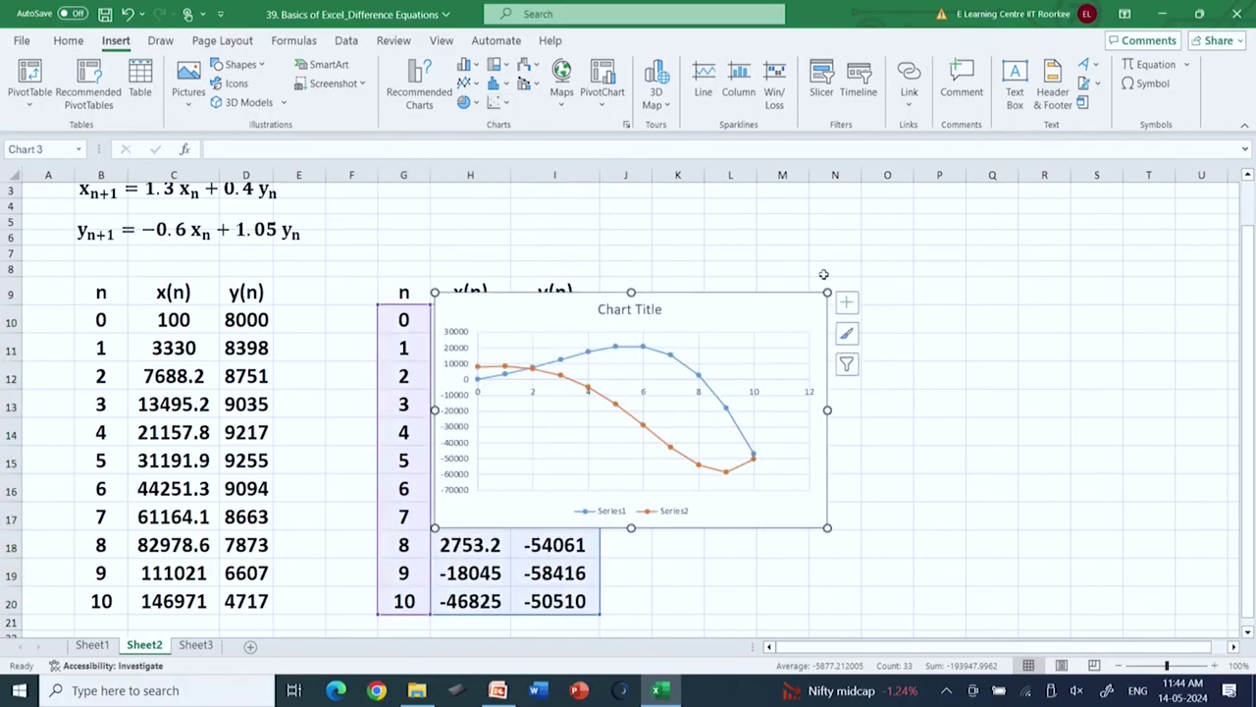
pyautogui.moveTo(762, 295); pyautogui.dragTo(1021, 307)
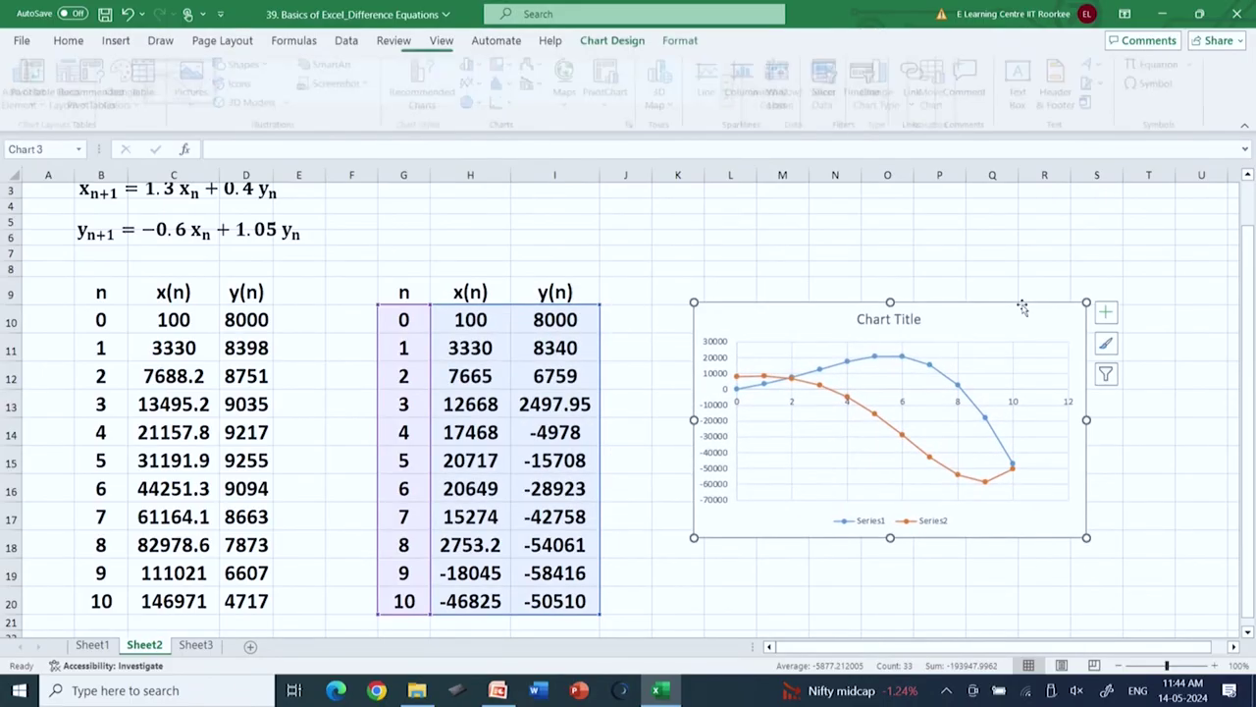
# Retitle the chart 'Dynamics of Something'
pyautogui.click(895, 319)
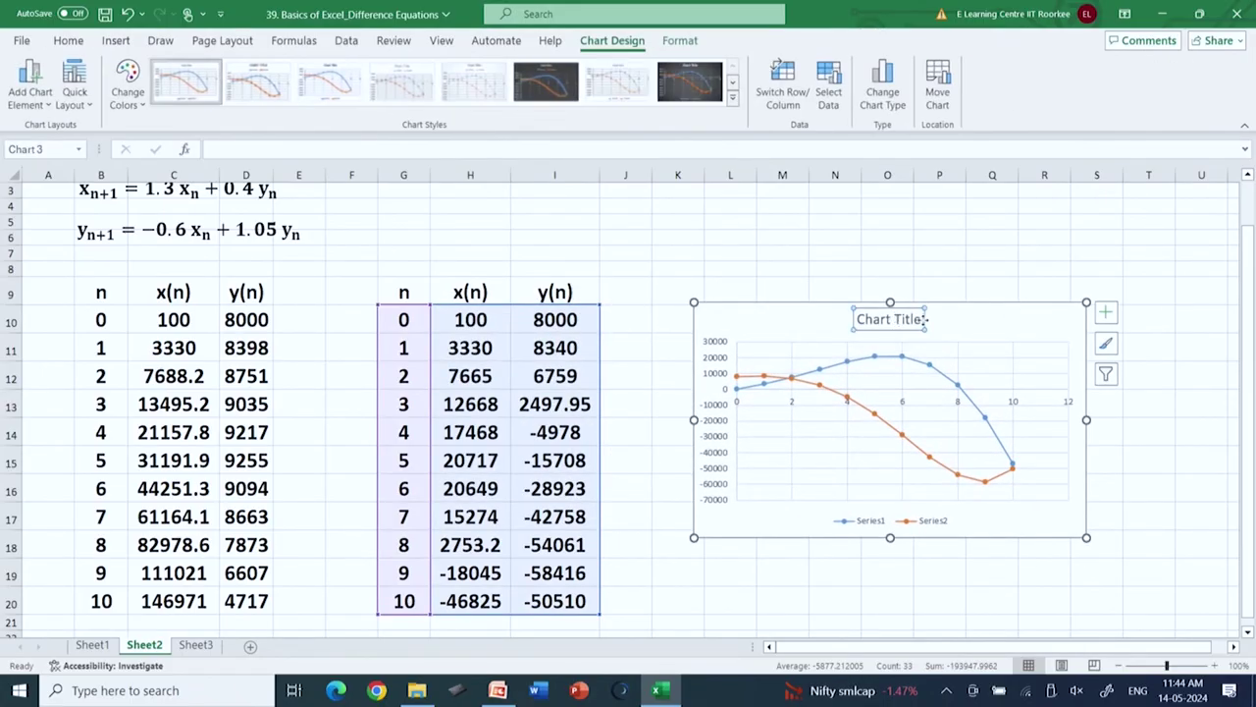
pyautogui.click(919, 319)
pyautogui.press('BackSpace')
pyautogui.press('BackSpace')
pyautogui.press('BackSpace')
pyautogui.press('BackSpace')
pyautogui.press('BackSpace')
pyautogui.press('BackSpace')
pyautogui.press('BackSpace')
pyautogui.press('BackSpace')
pyautogui.press('BackSpace')
pyautogui.press('BackSpace')
pyautogui.press('BackSpace')
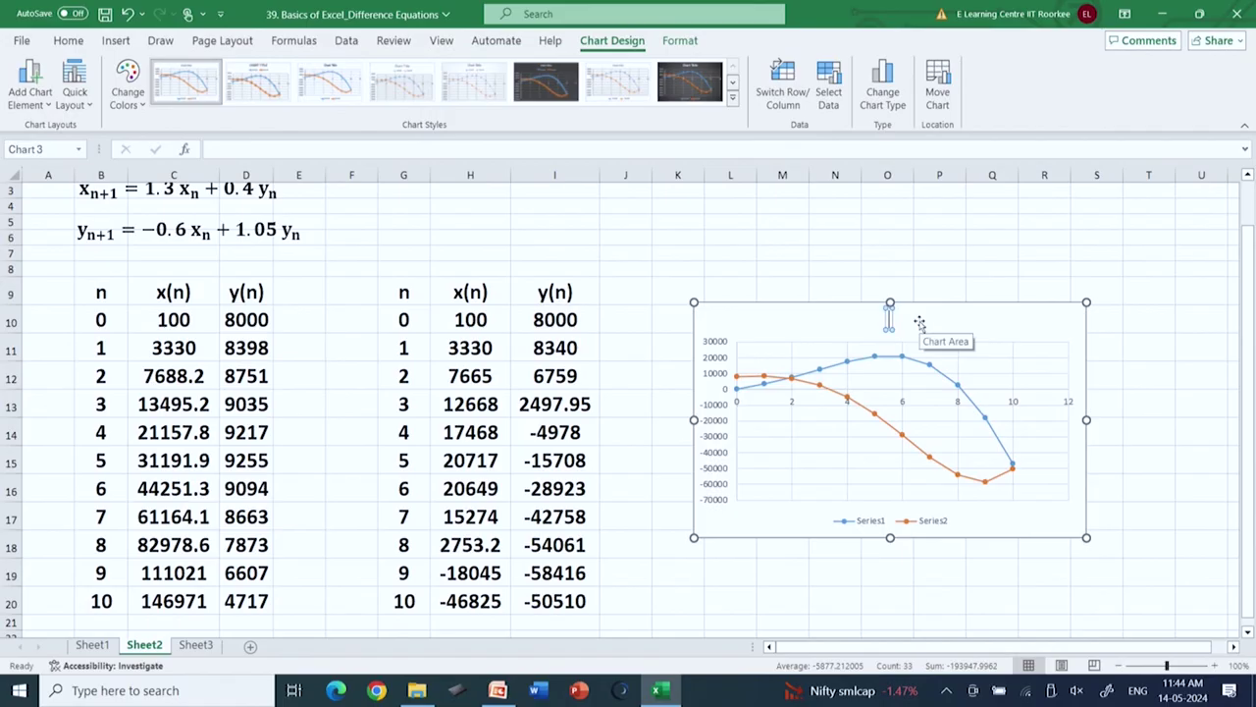
pyautogui.write('Dynamics')
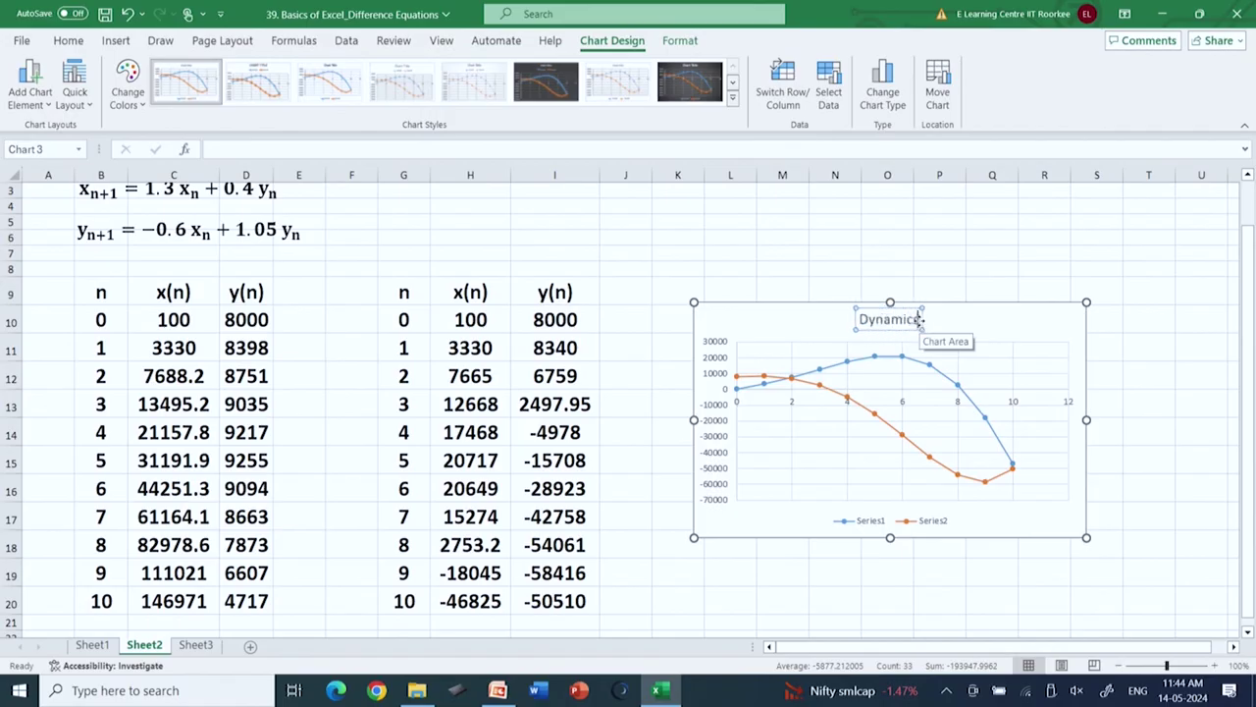
pyautogui.write(' of Something')
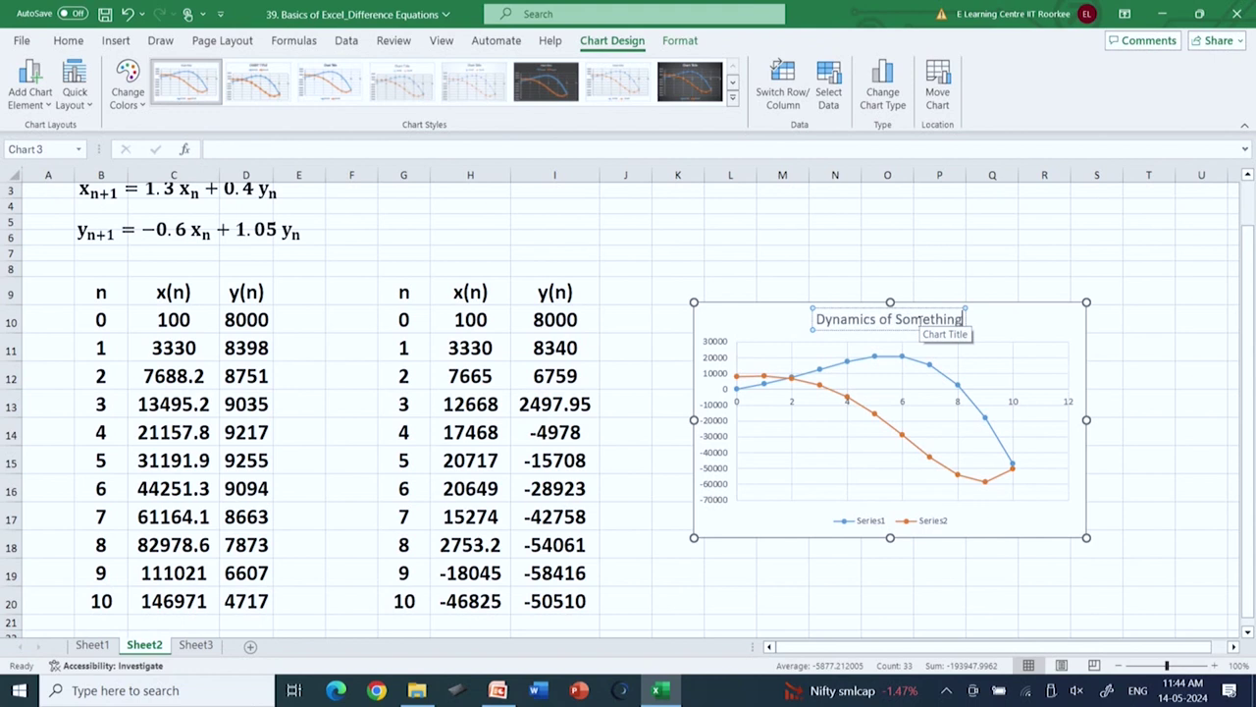
pyautogui.click(1030, 506)
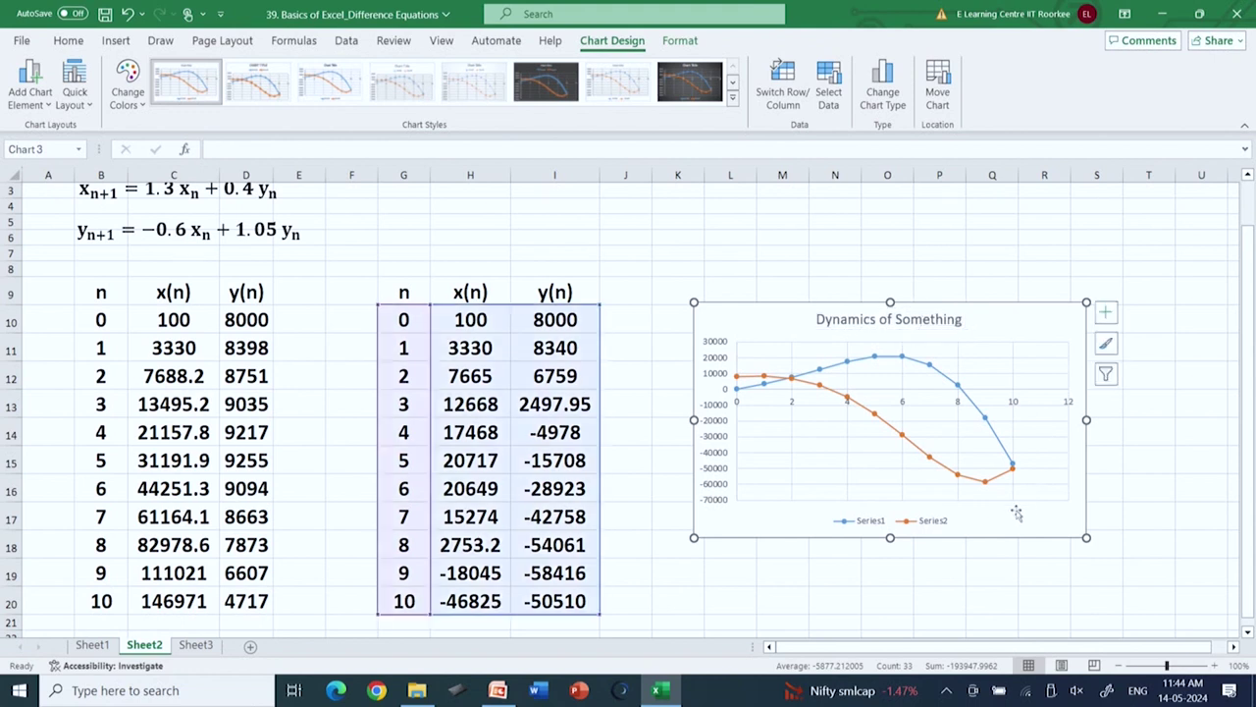
pyautogui.click(872, 523)
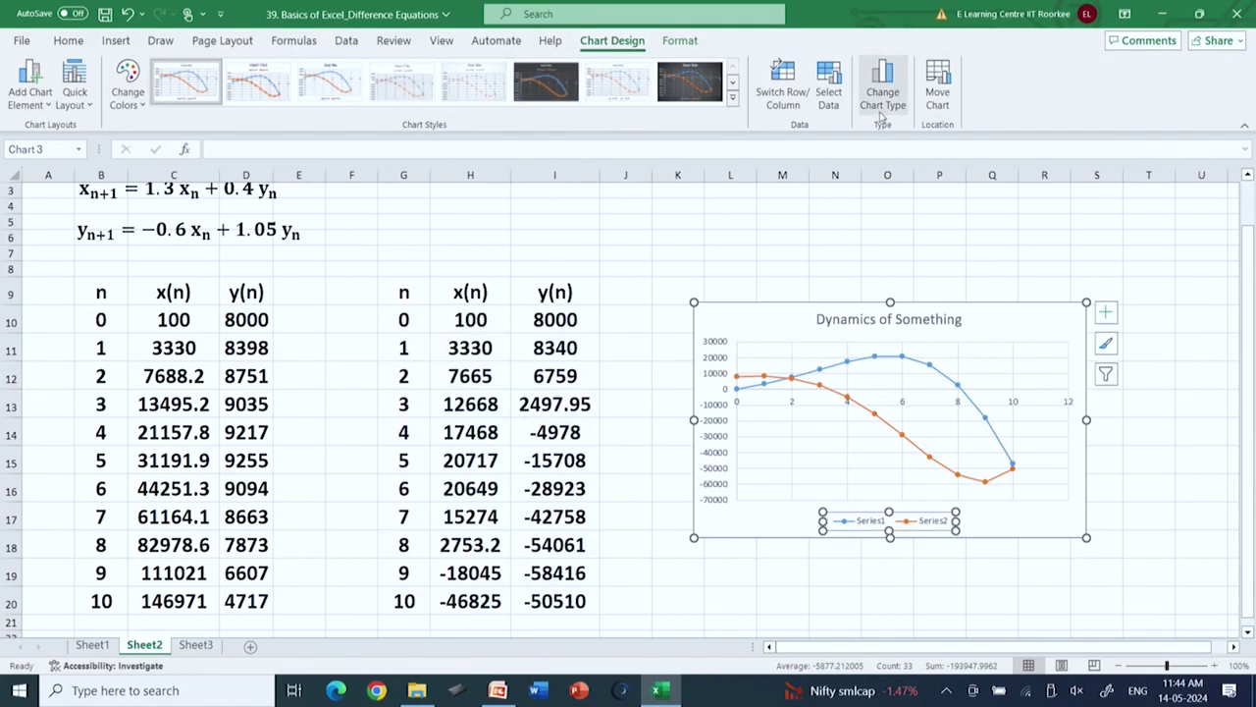
# In Select Data, rename Series1 to 'Data 1' and Series2 to 'Data 2'
pyautogui.click(830, 90)
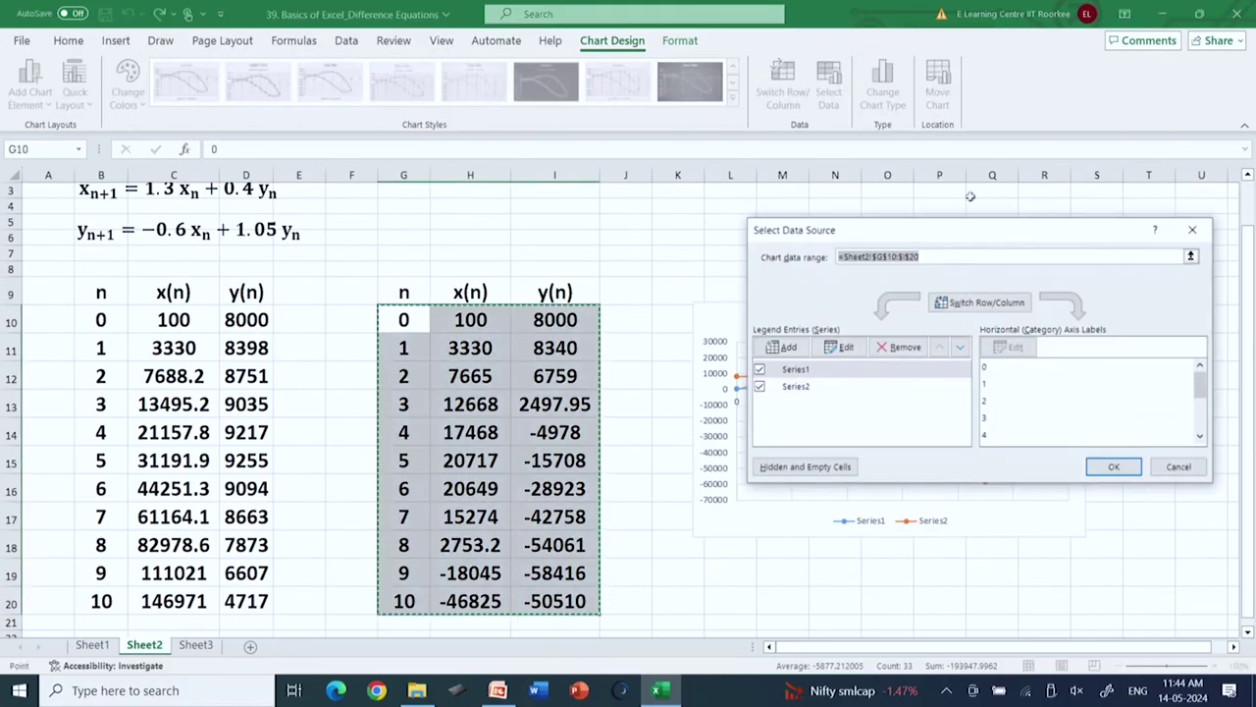
pyautogui.click(791, 375)
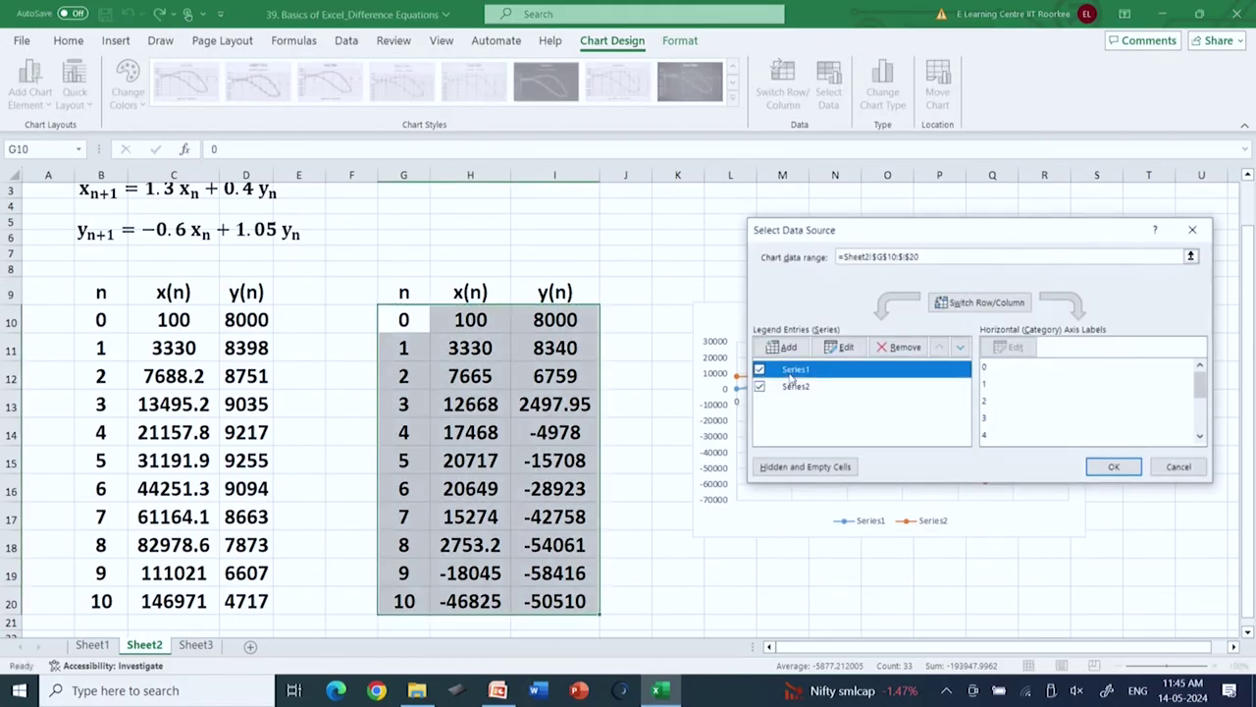
pyautogui.click(839, 346)
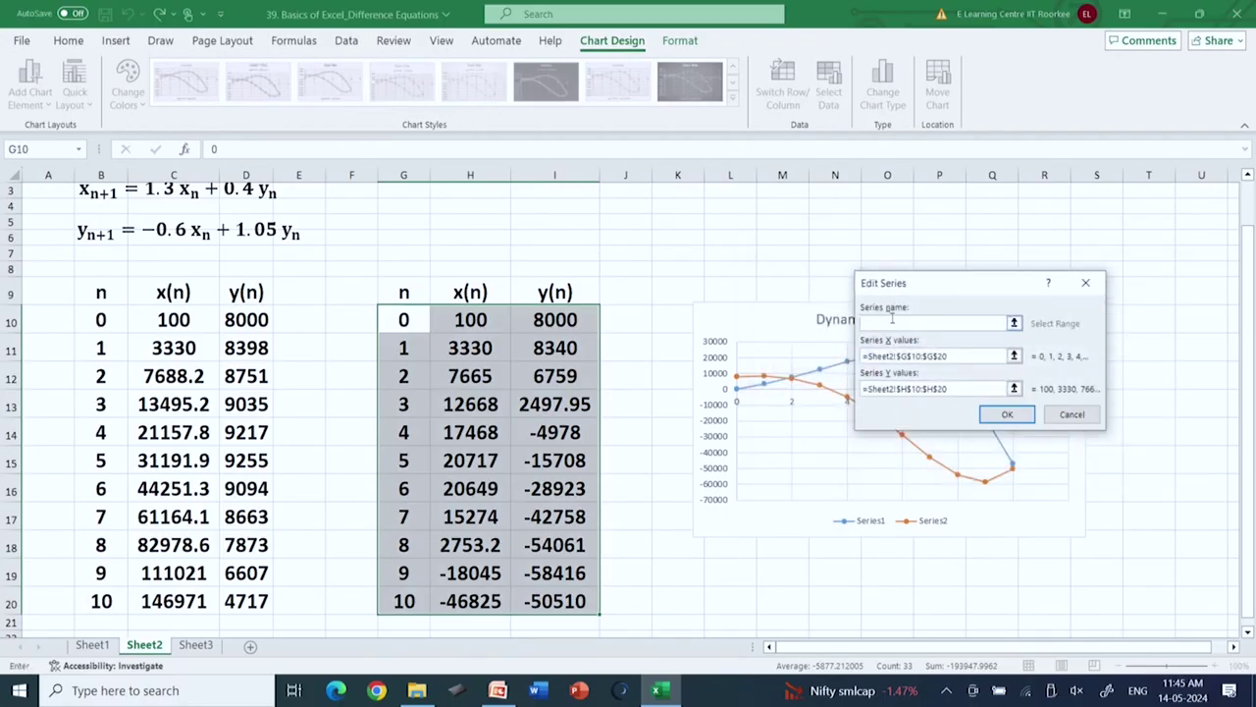
pyautogui.write('Data 1')
pyautogui.click(1007, 414)
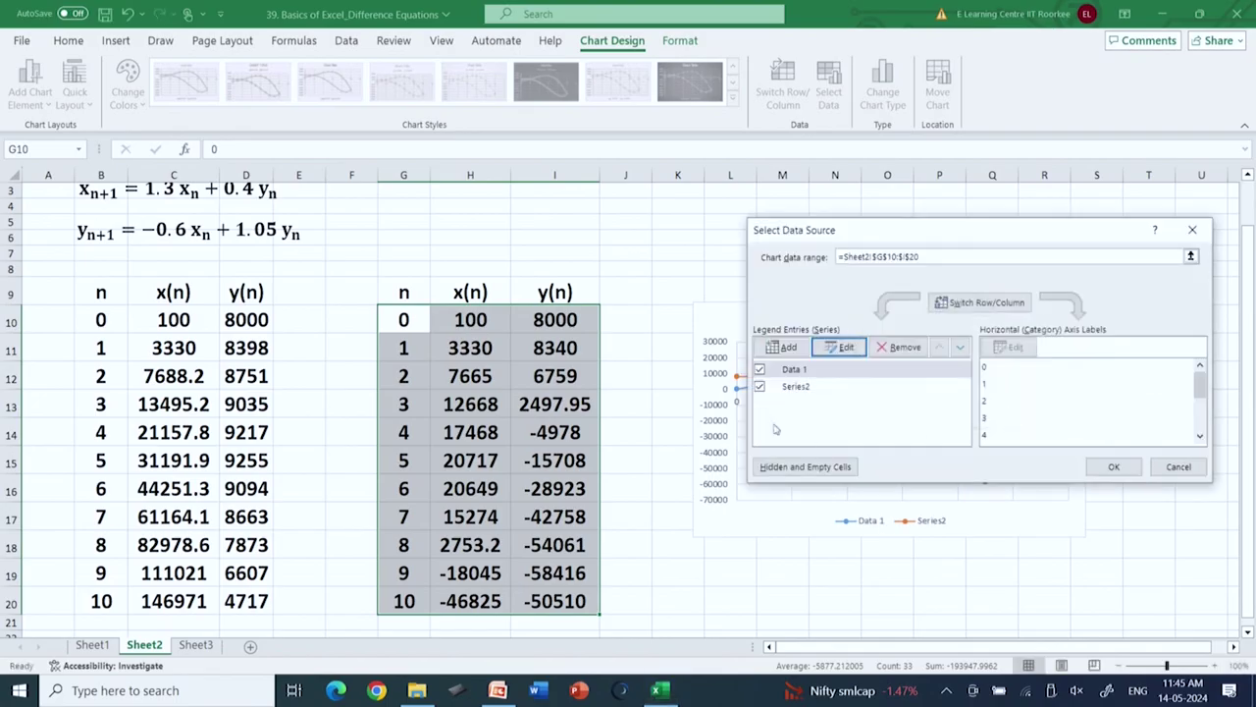
pyautogui.click(793, 389)
pyautogui.click(840, 346)
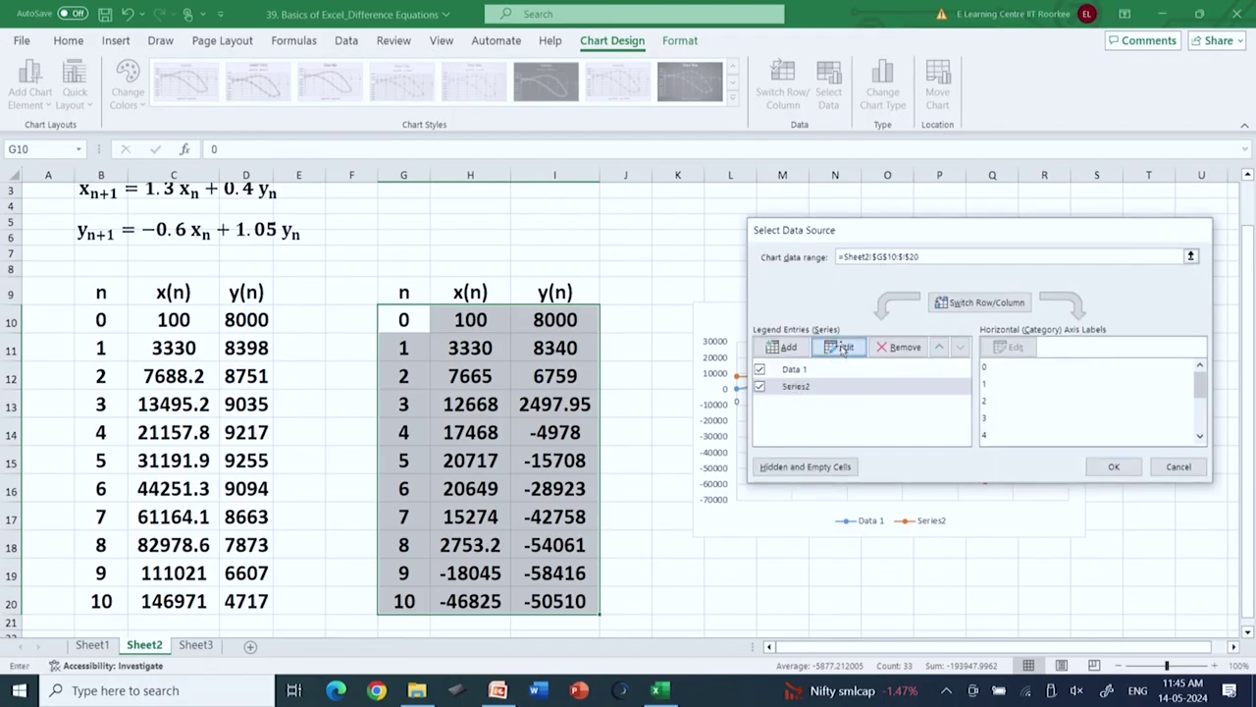
pyautogui.write('Data 2')
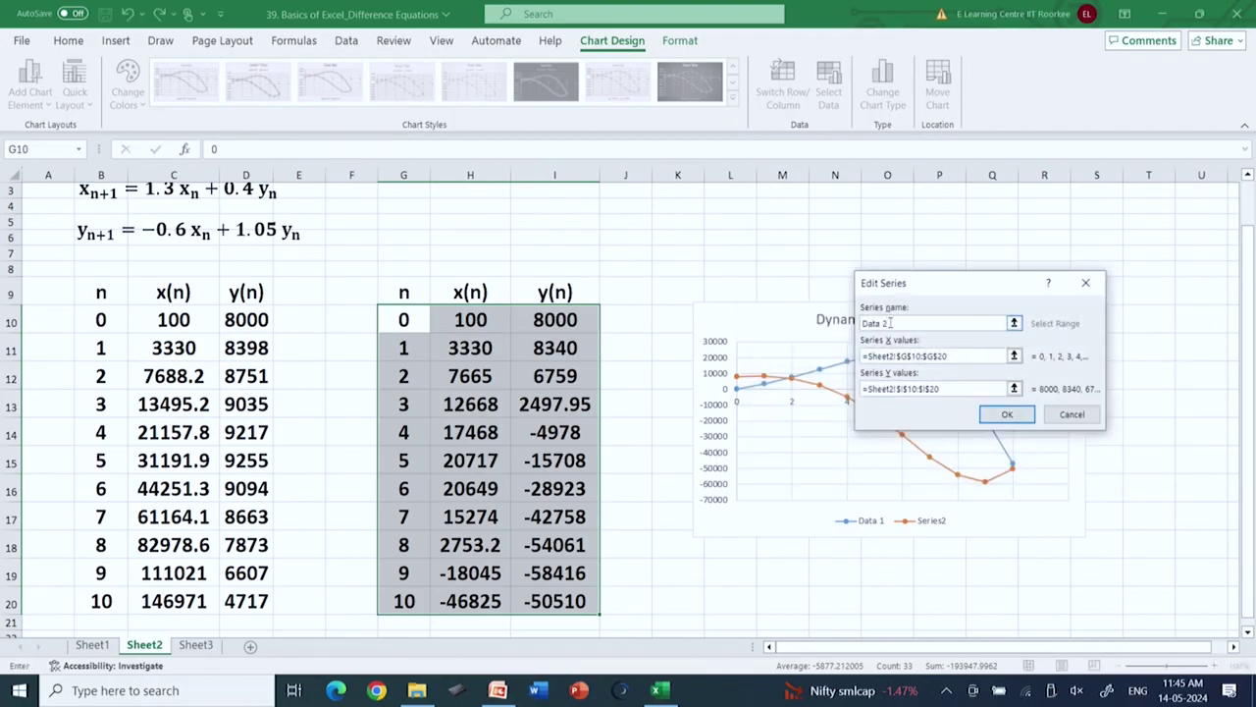
pyautogui.click(1000, 415)
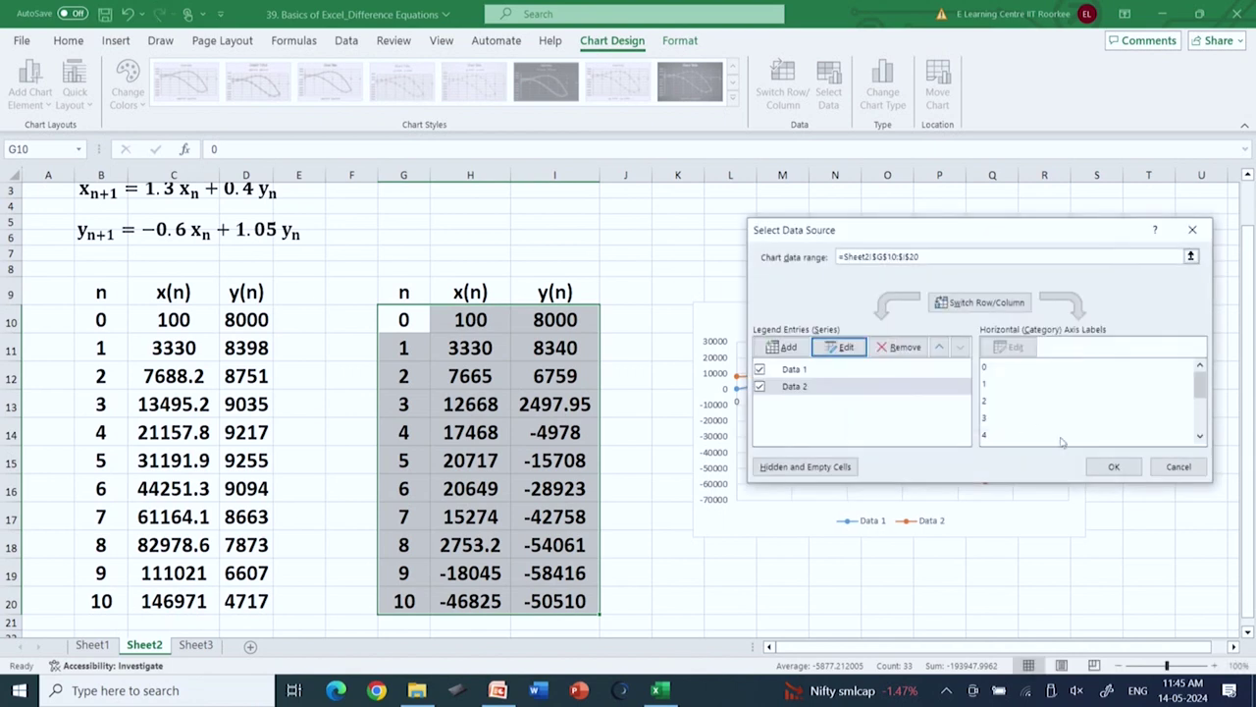
pyautogui.click(1112, 467)
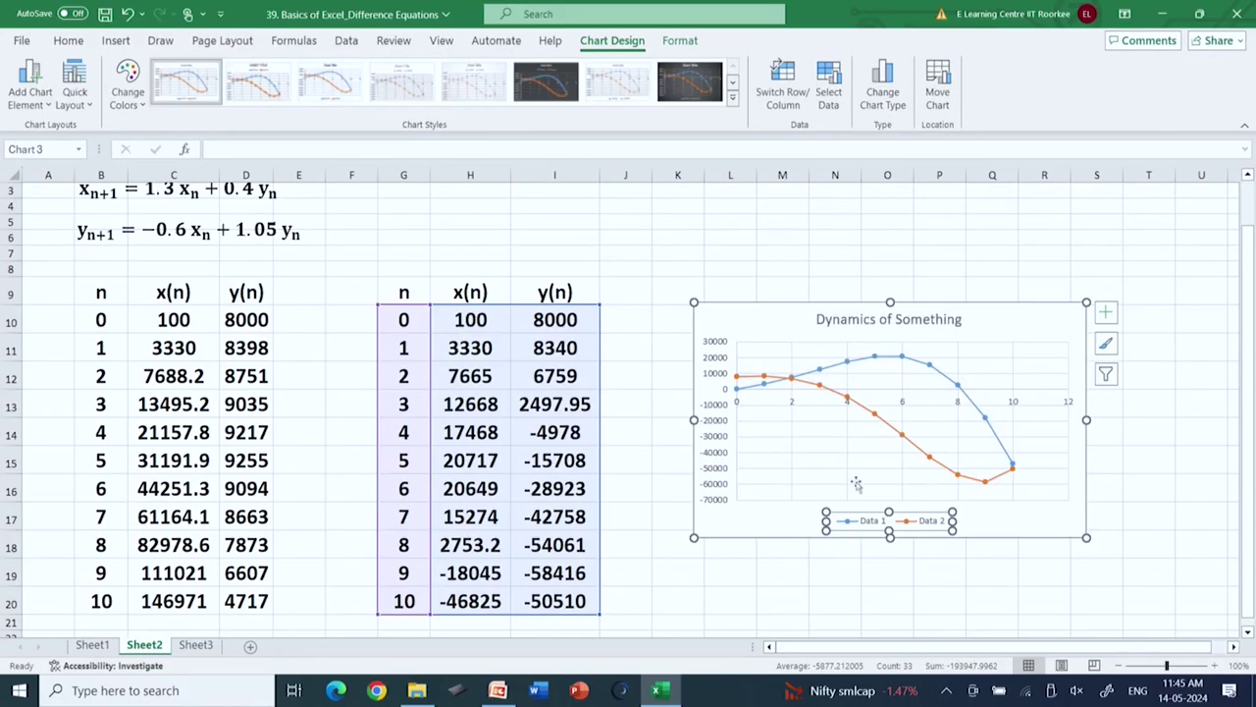
pyautogui.click(1009, 532)
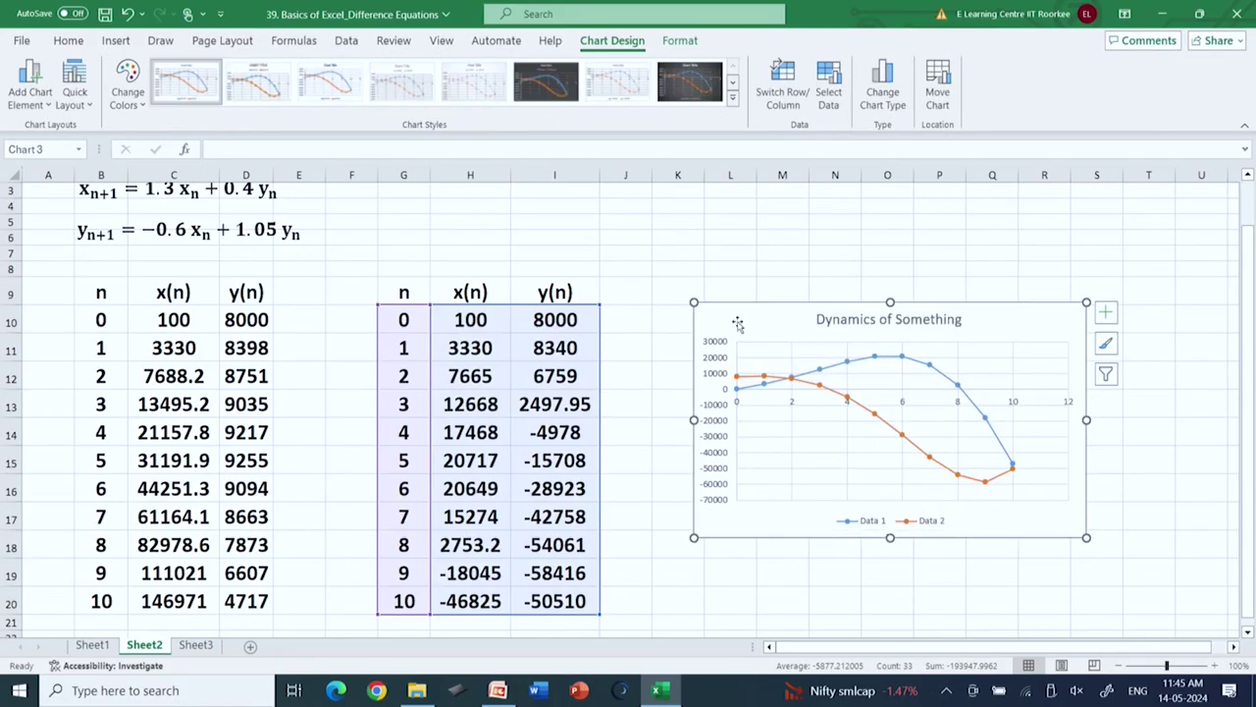
pyautogui.scroll(1, 312, 279)
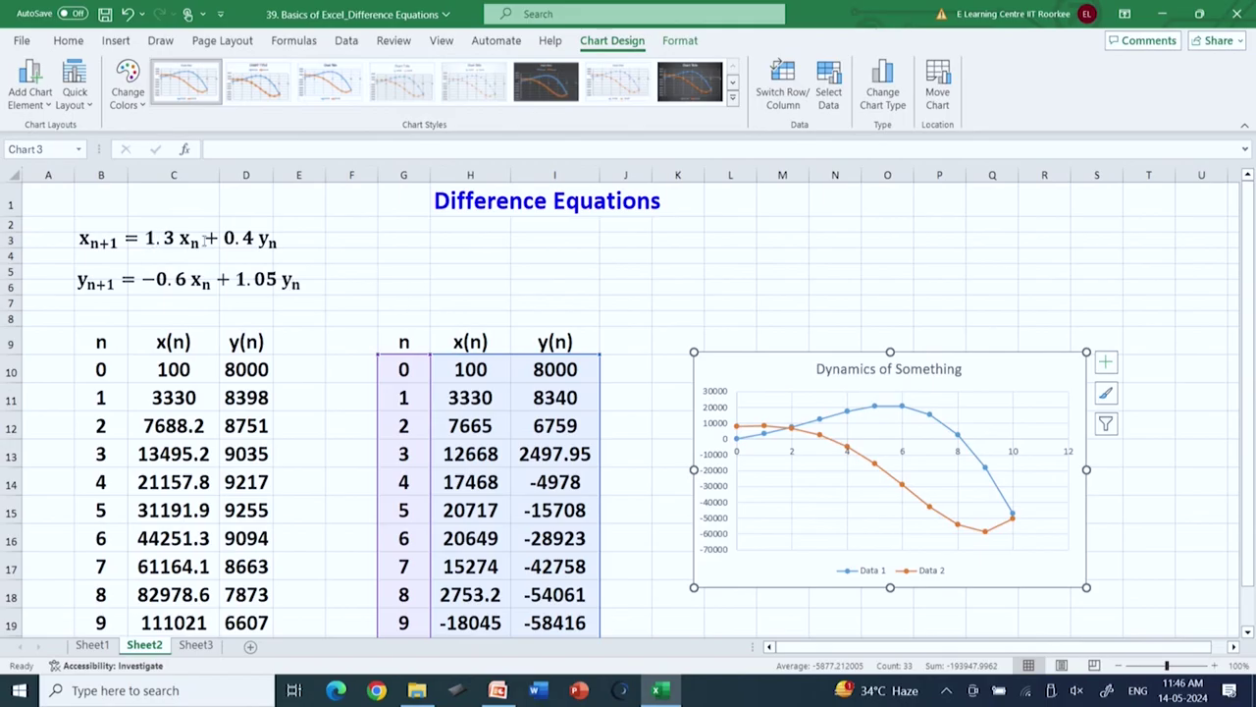
# Enter the parameter label 'a' in G4 and its value 1.3 in H4
pyautogui.click(391, 256)
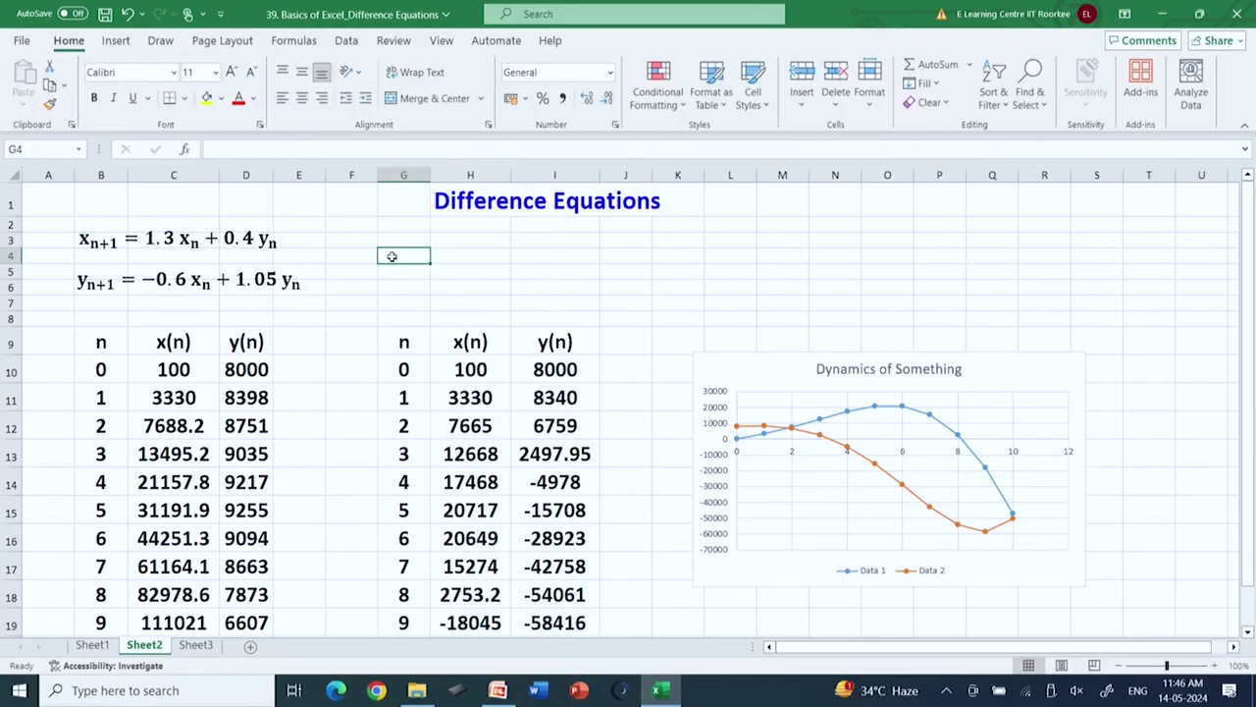
pyautogui.write('a')
pyautogui.click(461, 257)
pyautogui.write('1.3')
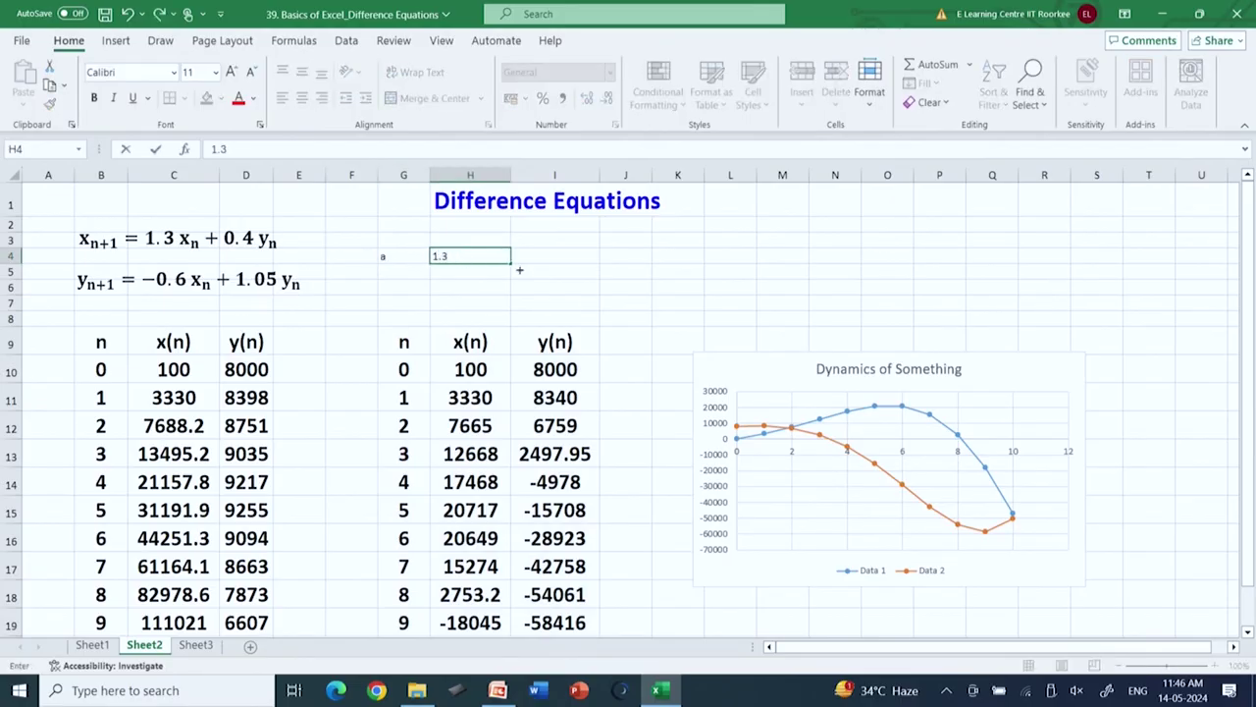
pyautogui.click(602, 285)
# Format G4:H4 as font size 20, bold and centred
pyautogui.moveTo(401, 254); pyautogui.dragTo(499, 255)
pyautogui.click(201, 73)
pyautogui.write('20')
pyautogui.press('Return')
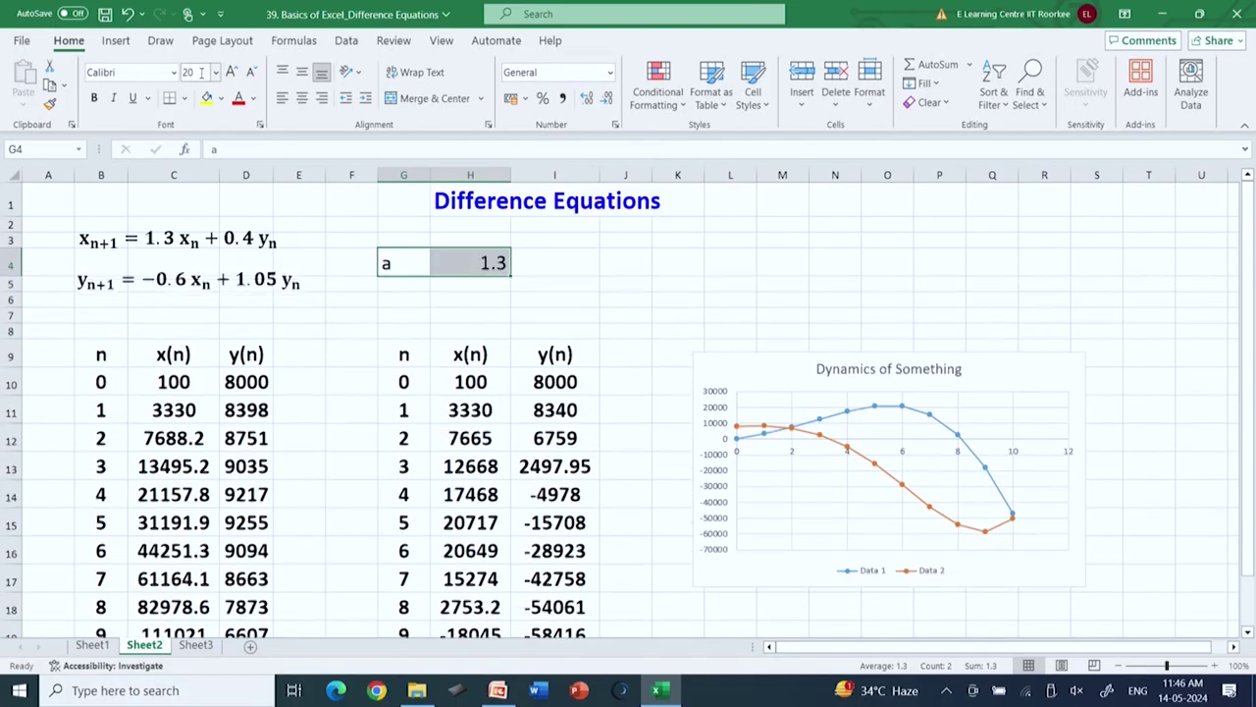
pyautogui.click(95, 97)
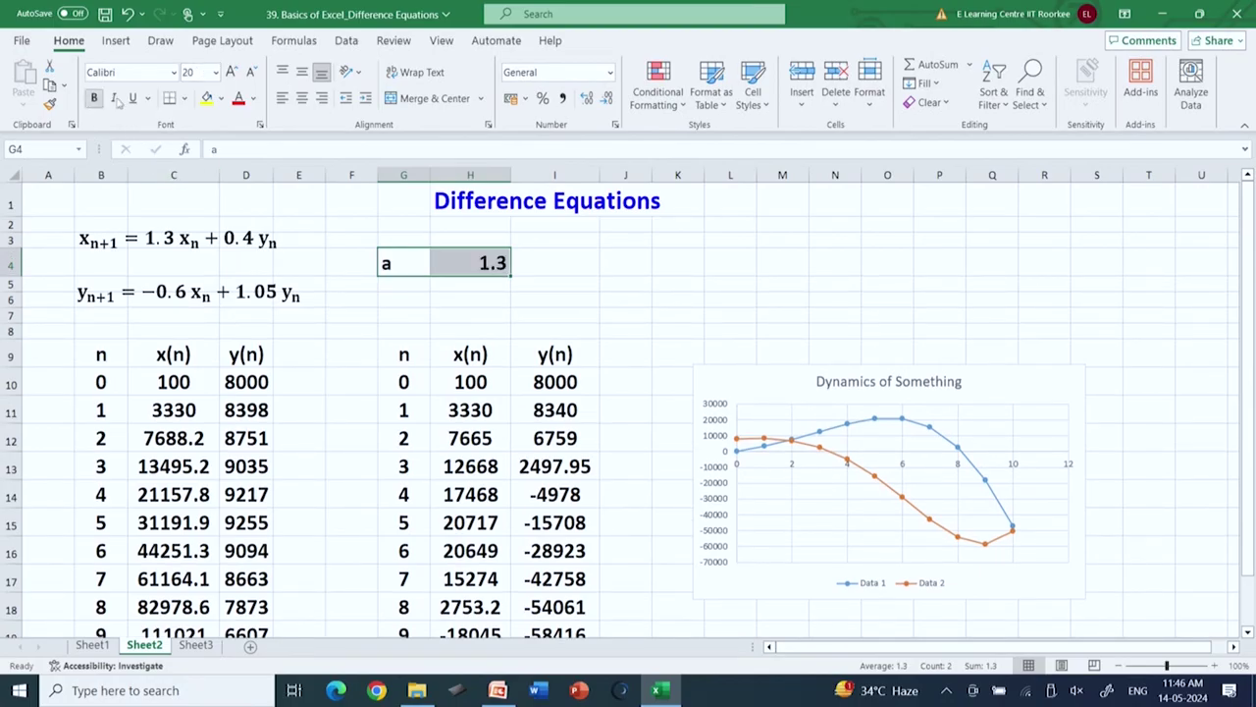
pyautogui.click(301, 98)
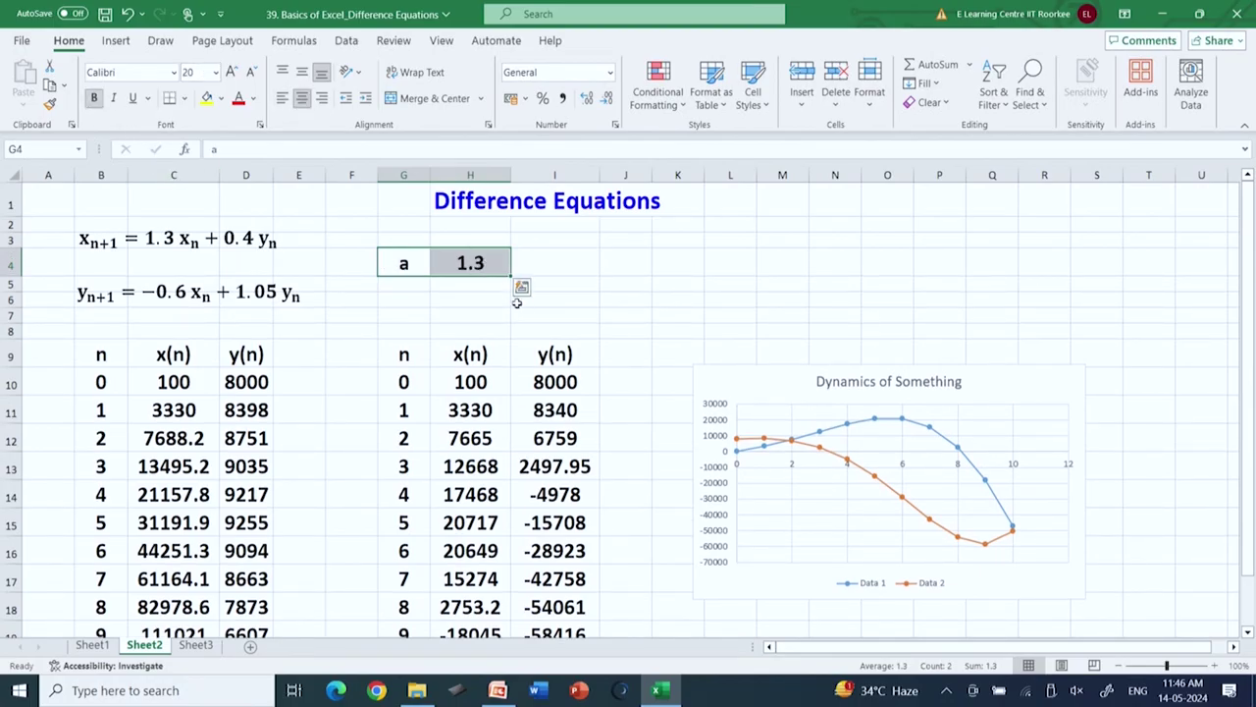
pyautogui.click(517, 296)
pyautogui.click(459, 257)
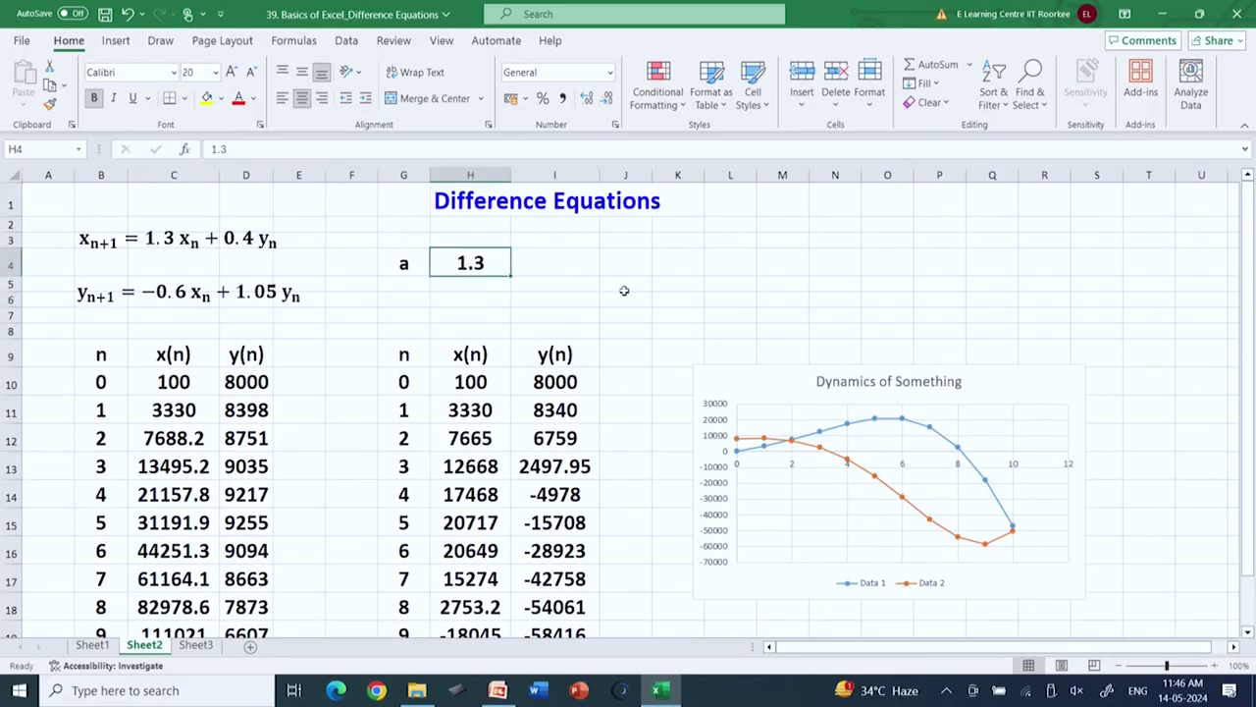
pyautogui.click(624, 285)
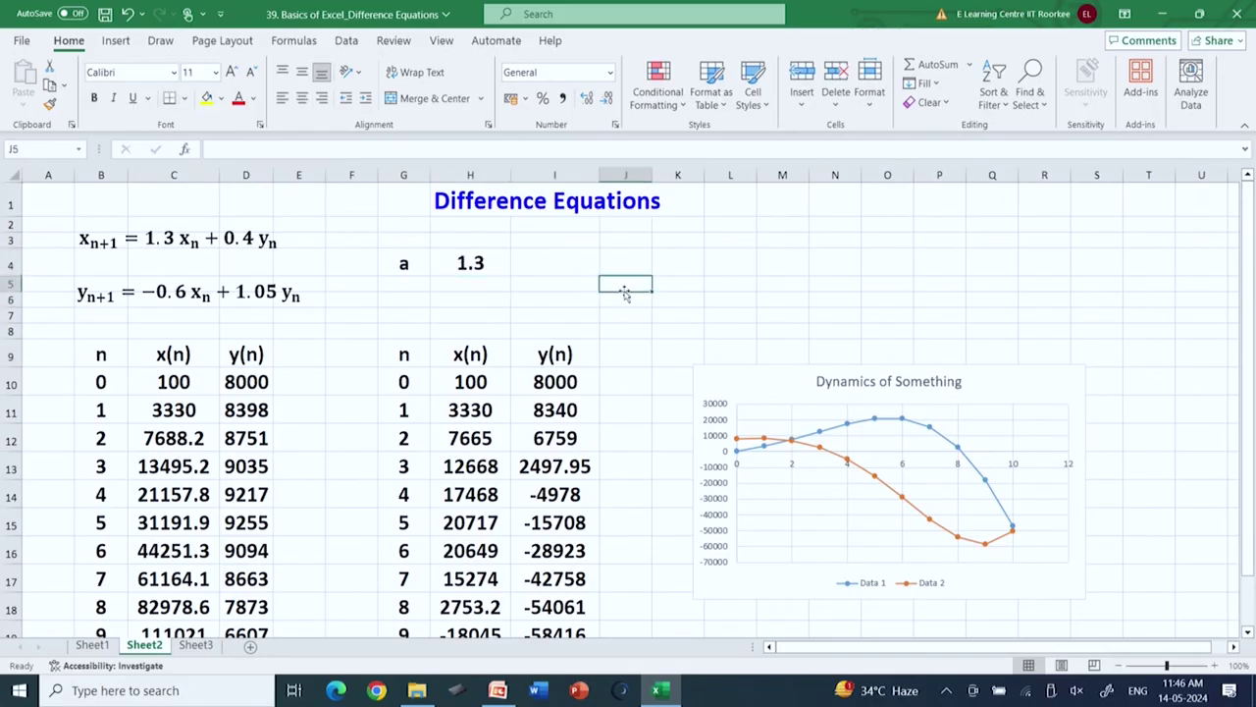
# Check H11's formula, then switch to Sheet1 and scroll to its top
pyautogui.click(486, 408)
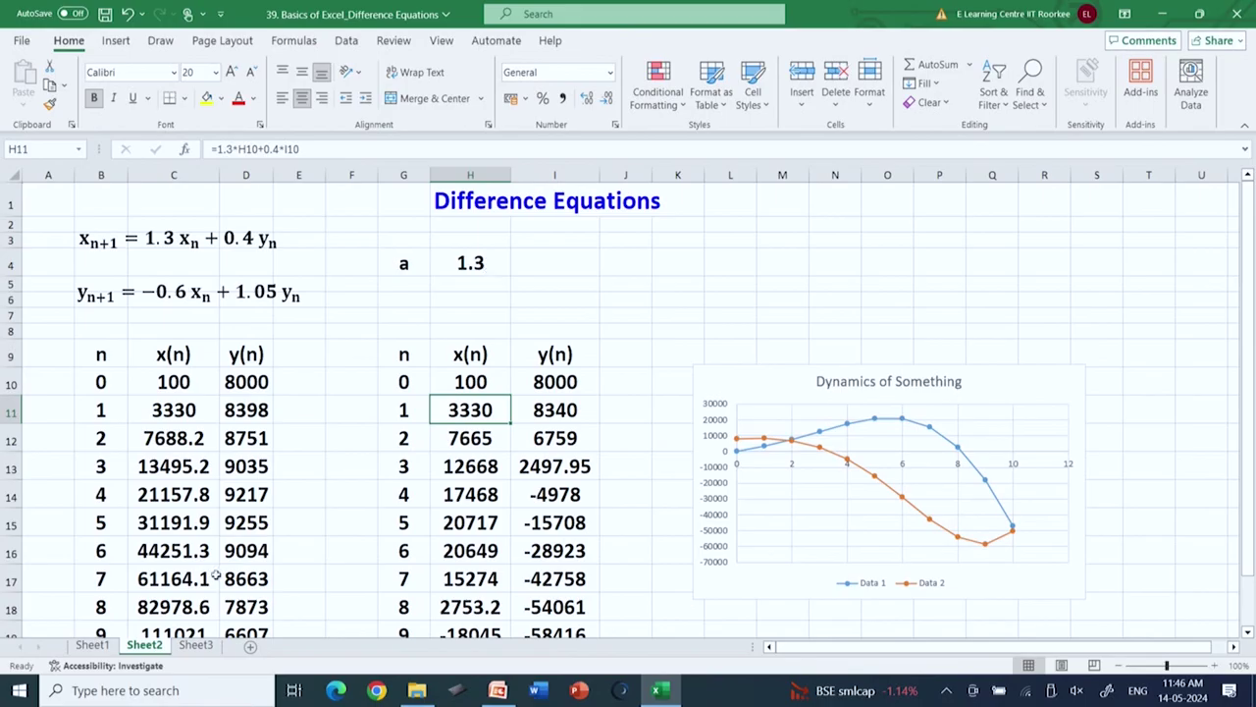
pyautogui.click(94, 646)
pyautogui.scroll(7, 353, 412)
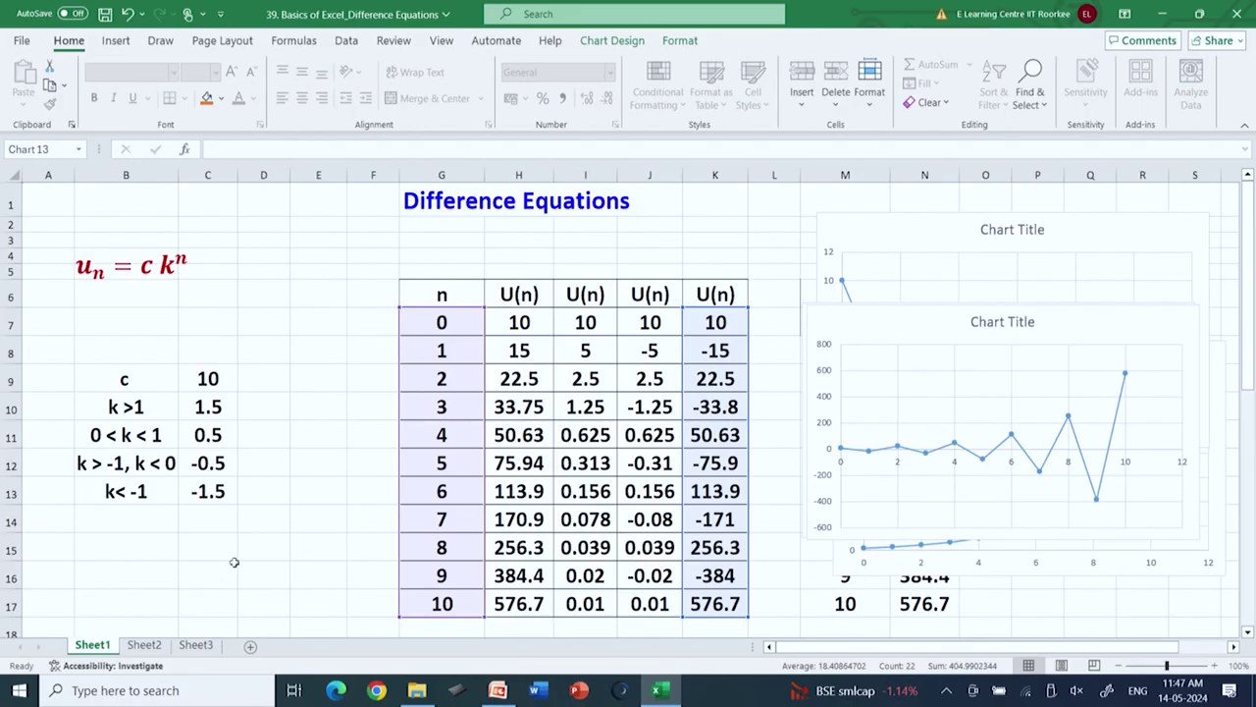
# Go back to Sheet2
pyautogui.click(145, 645)
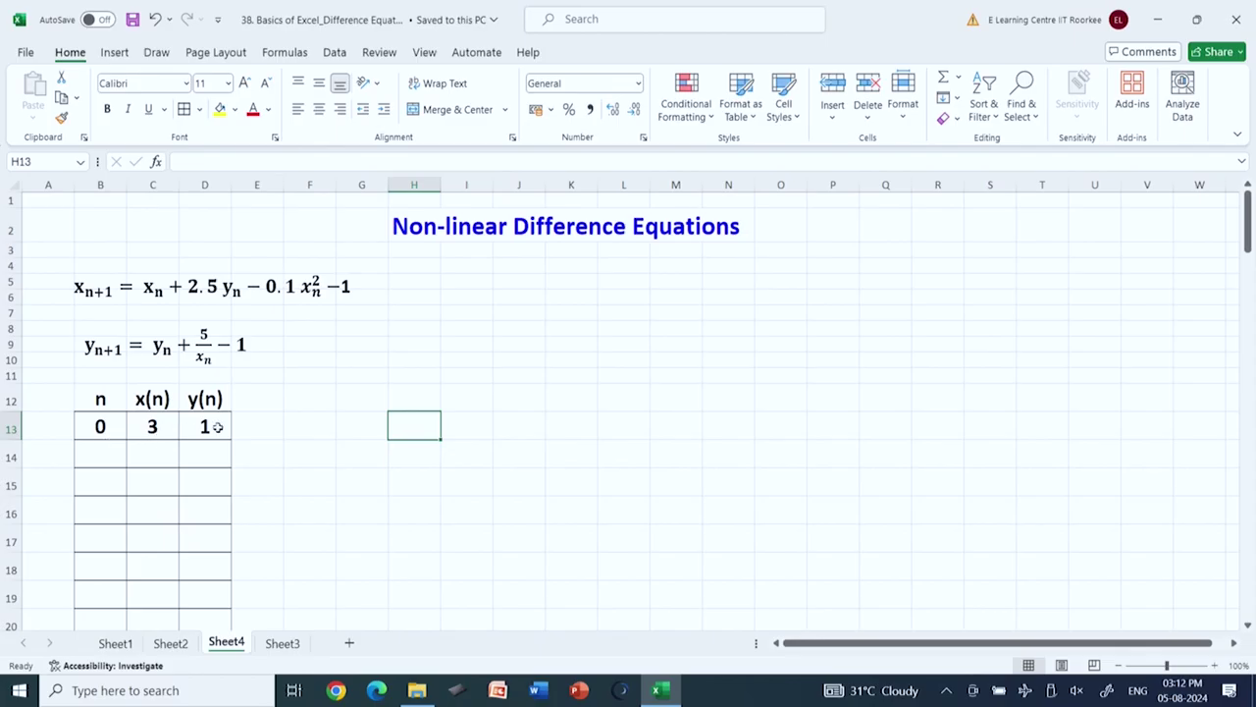
# Enter =B13+1 in B14 so n = 1 follows 0
pyautogui.click(93, 462)
pyautogui.write('=')
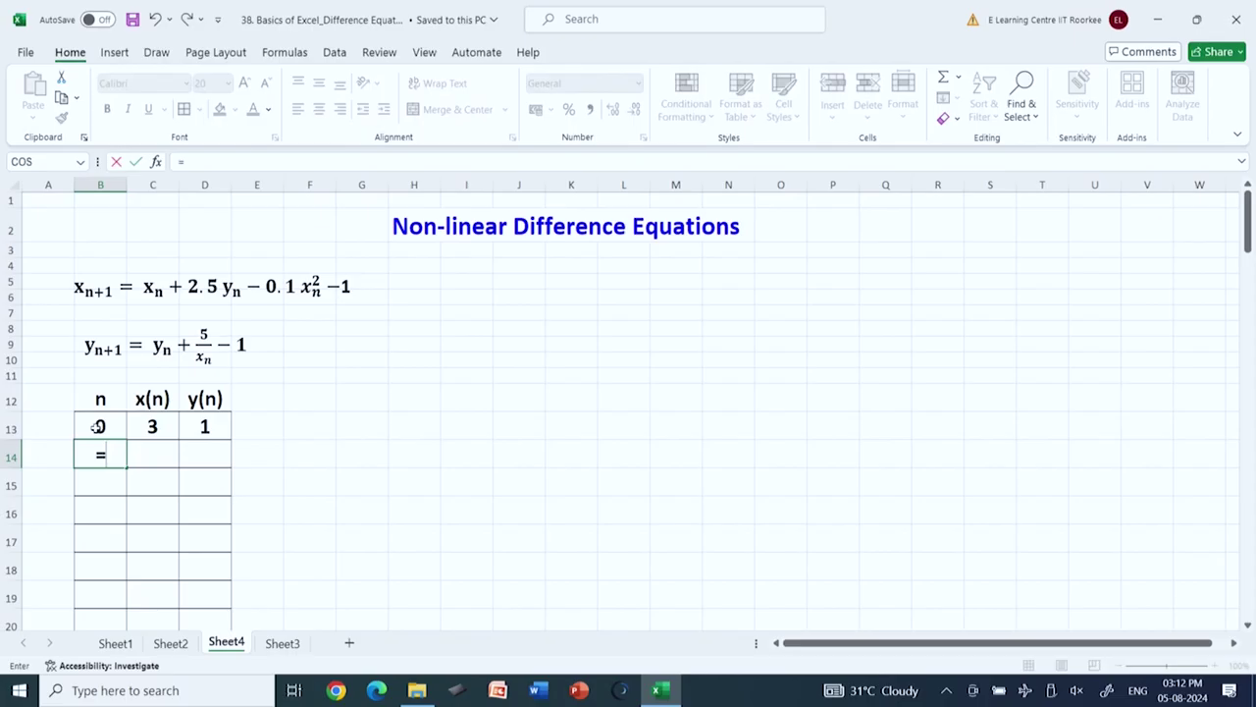
pyautogui.click(99, 428)
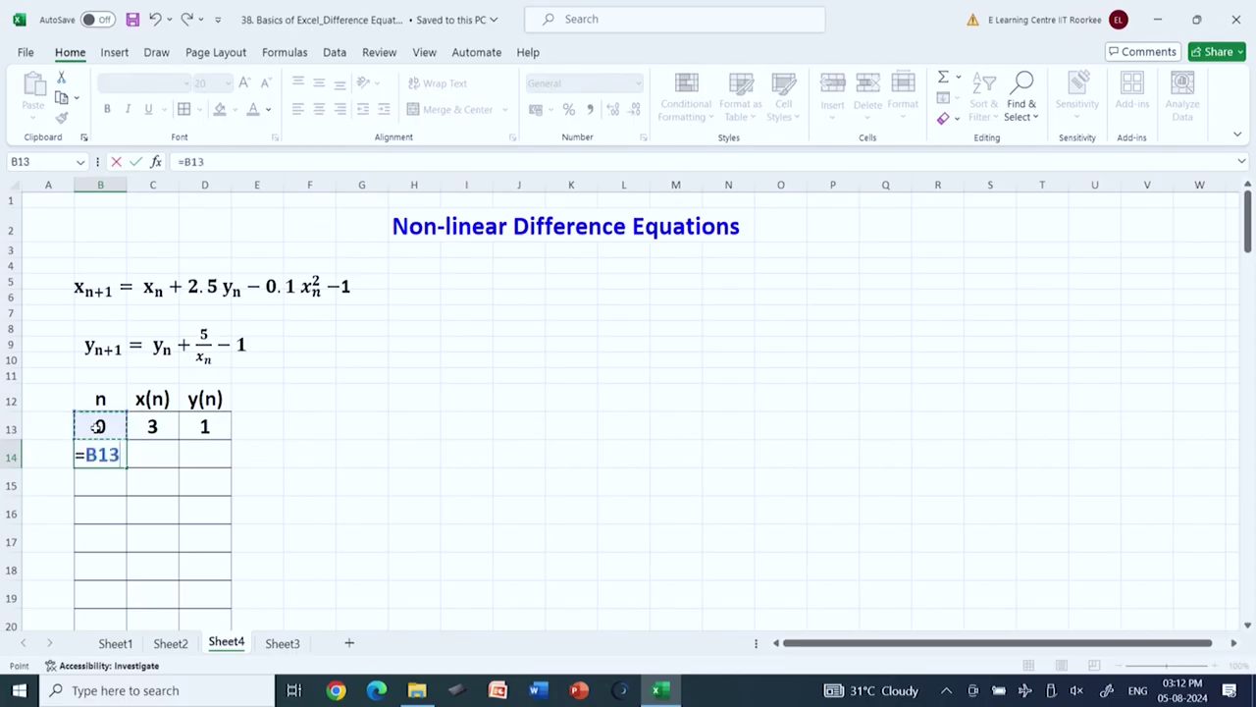
pyautogui.write('+1')
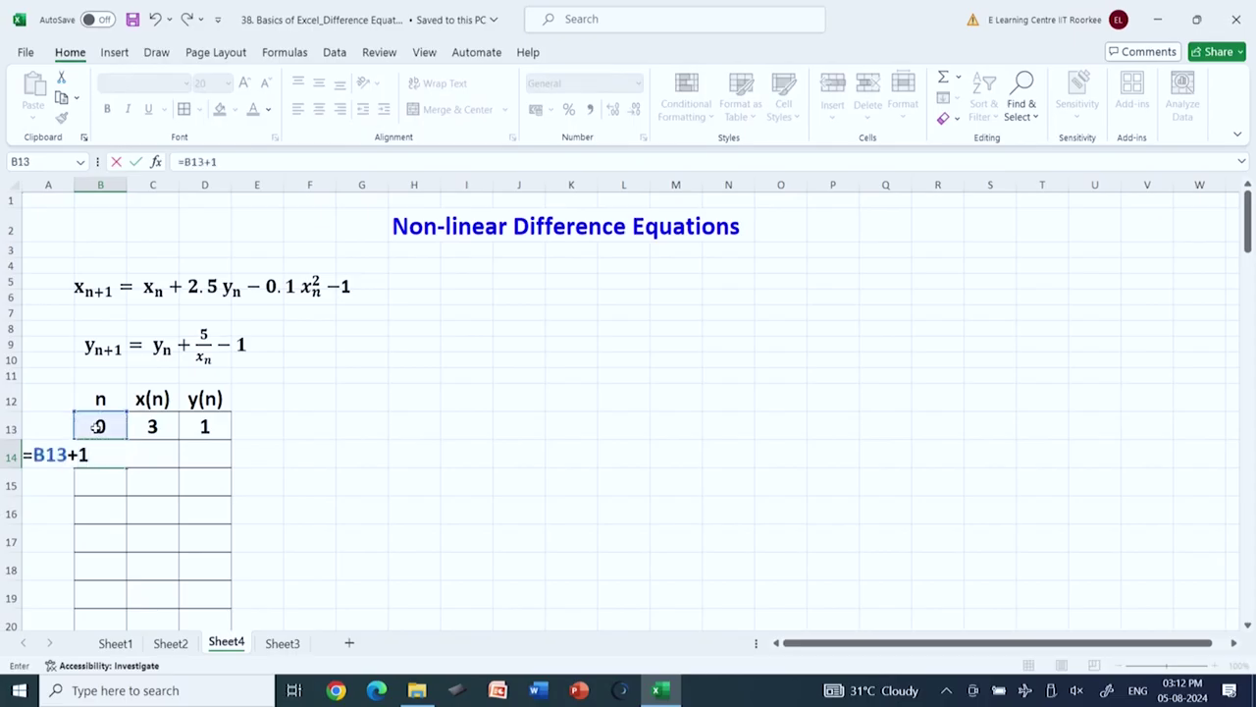
pyautogui.press('Return')
# Fill B14's formula down to B97, numbering n through 84
pyautogui.click(114, 454)
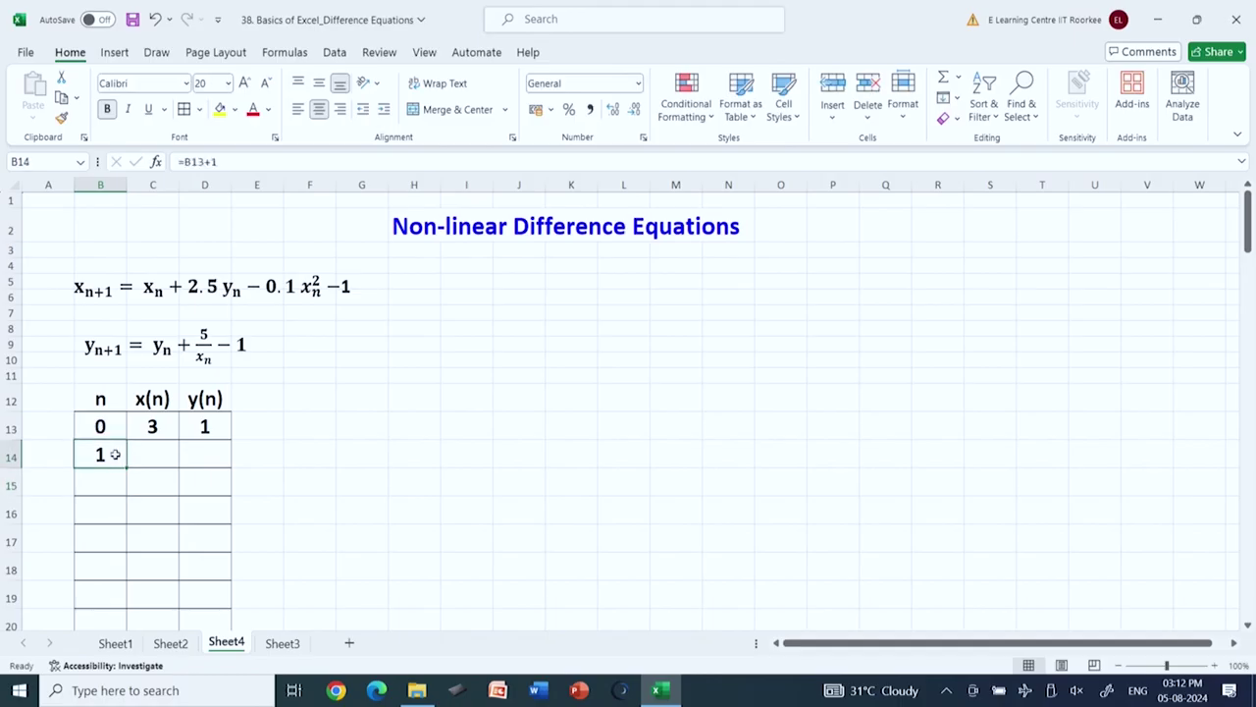
pyautogui.moveTo(125, 468); pyautogui.dragTo(118, 591)
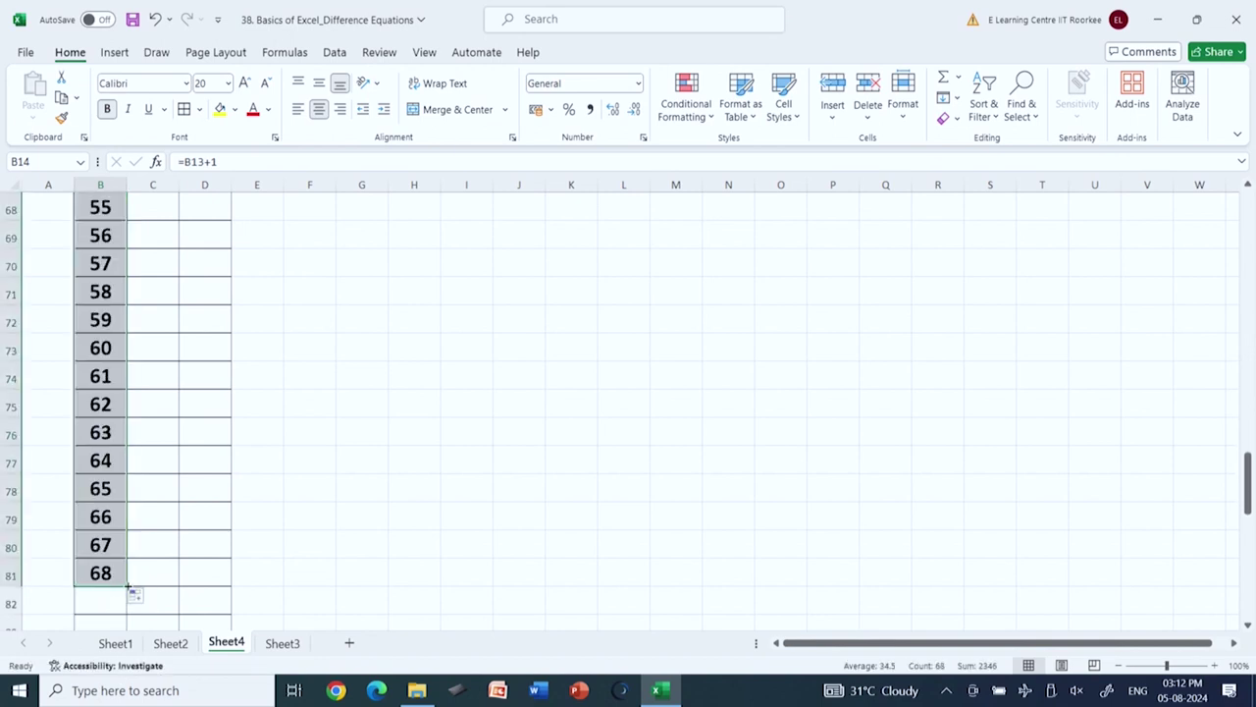
pyautogui.moveTo(127, 586)
pyautogui.mouseDown()
pyautogui.moveTo(128, 643)
pyautogui.moveTo(118, 564)
pyautogui.mouseUp()
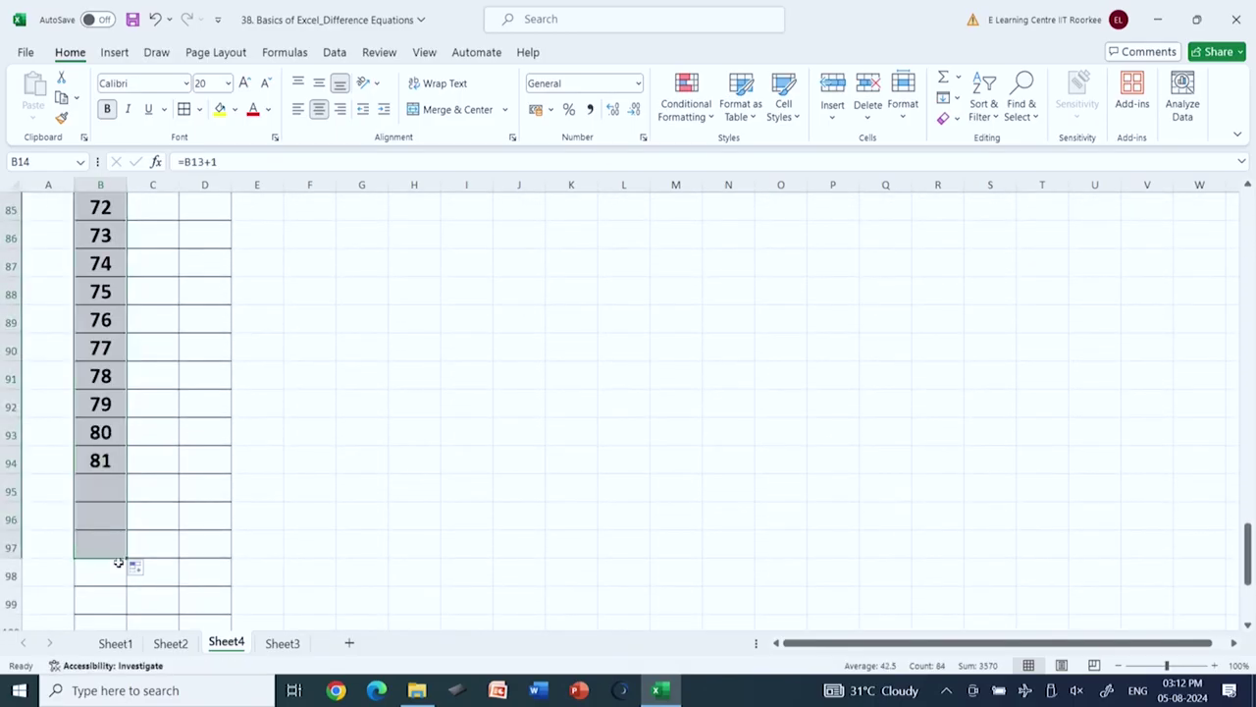
pyautogui.moveTo(238, 402); pyautogui.dragTo(243, 502)
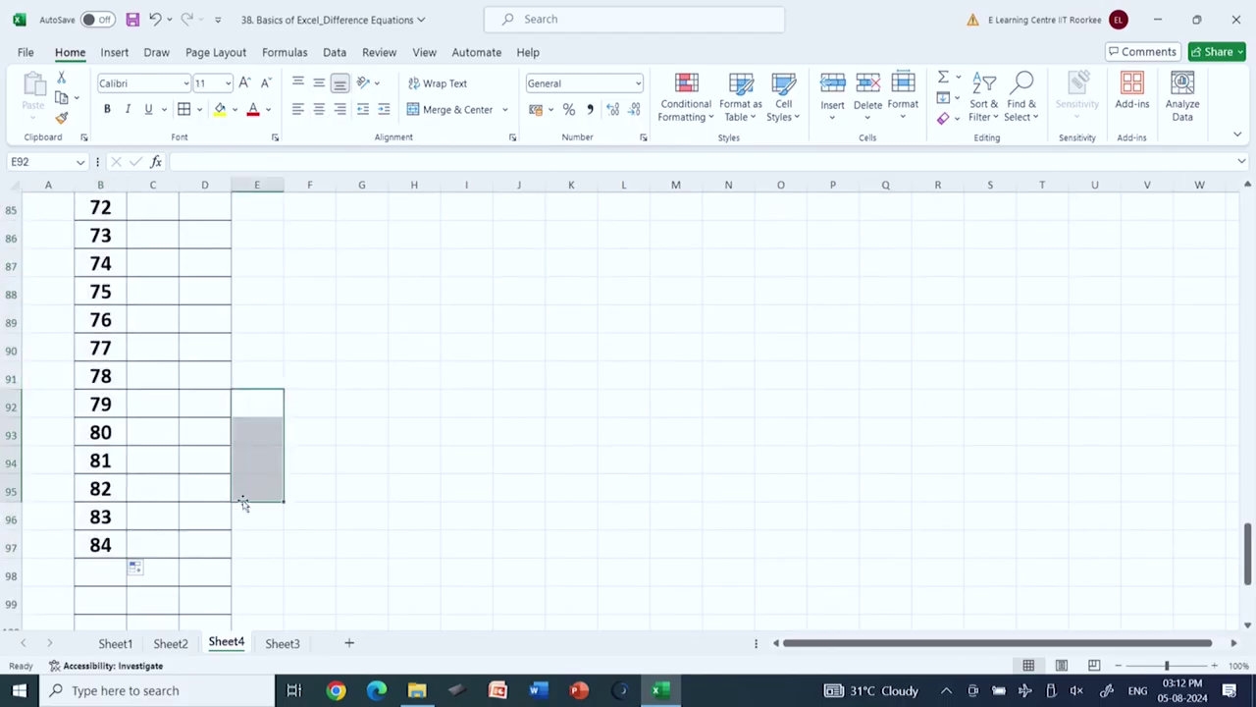
pyautogui.click(242, 522)
pyautogui.scroll(9, 637, 441)
pyautogui.click(713, 480)
pyautogui.scroll(19, 713, 480)
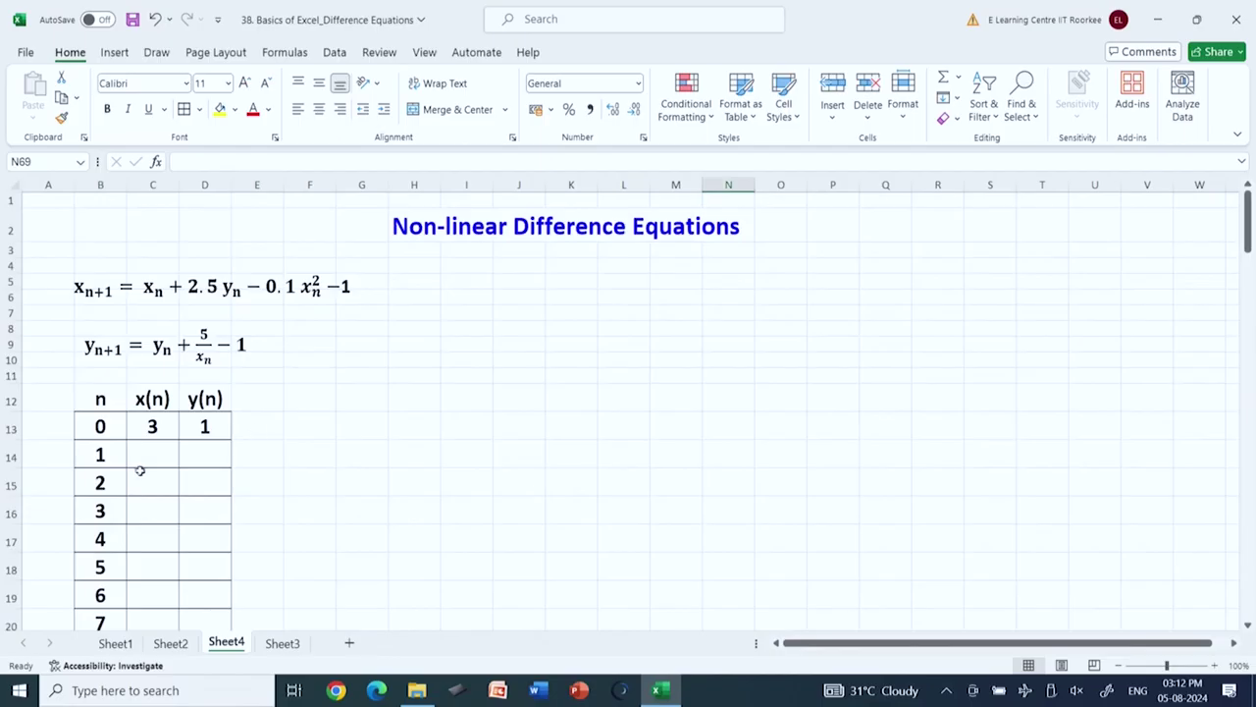
# Enter =C13+2.5*D13-0.1*C13^2-1 in C14 for x(1)
pyautogui.click(148, 457)
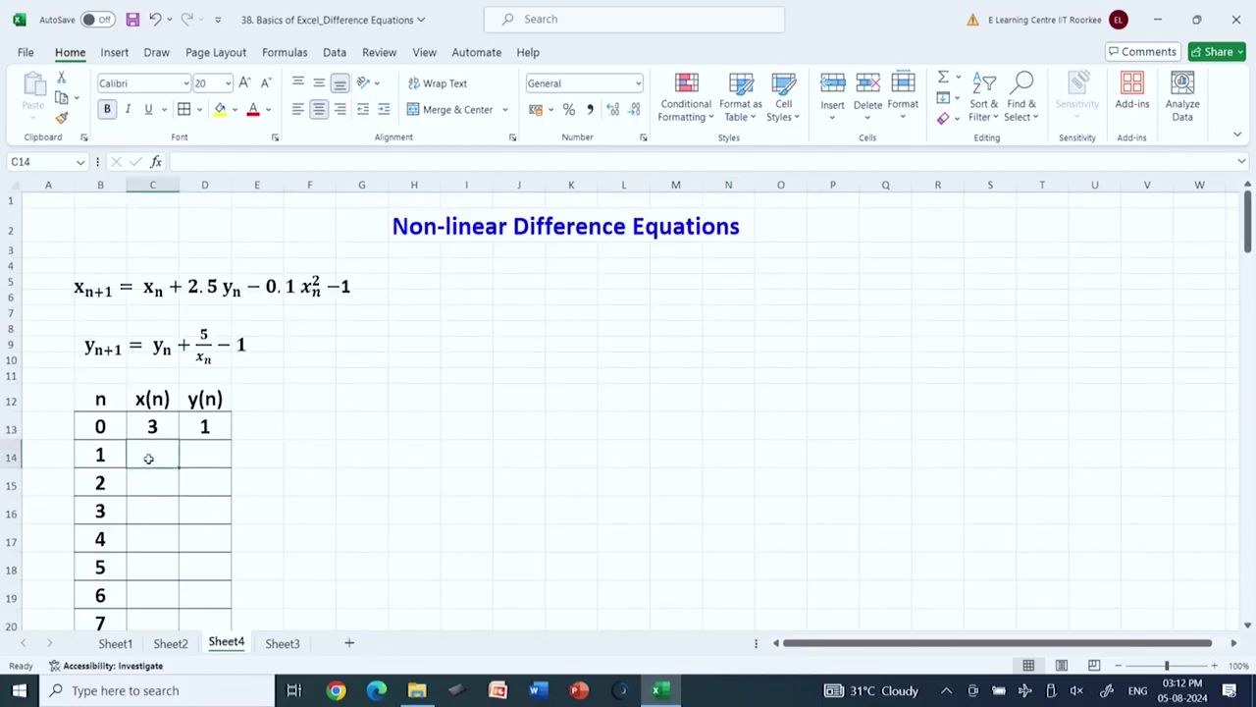
pyautogui.write('=')
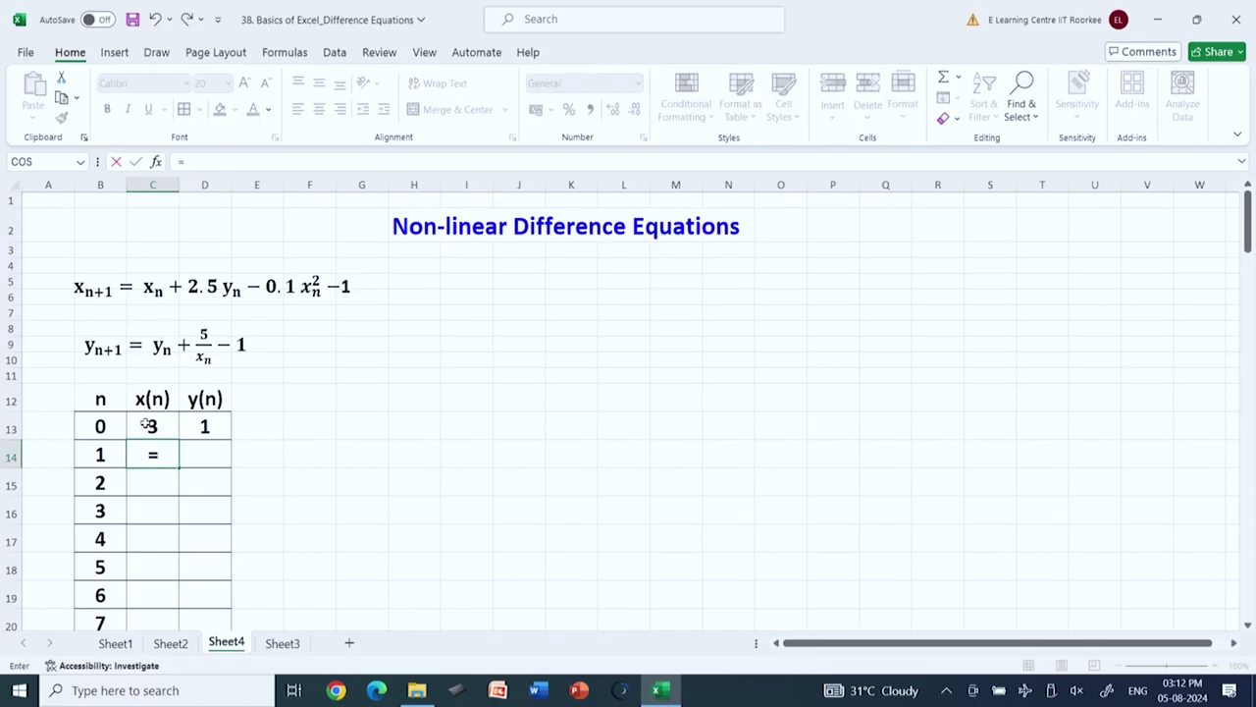
pyautogui.click(145, 424)
pyautogui.write('+')
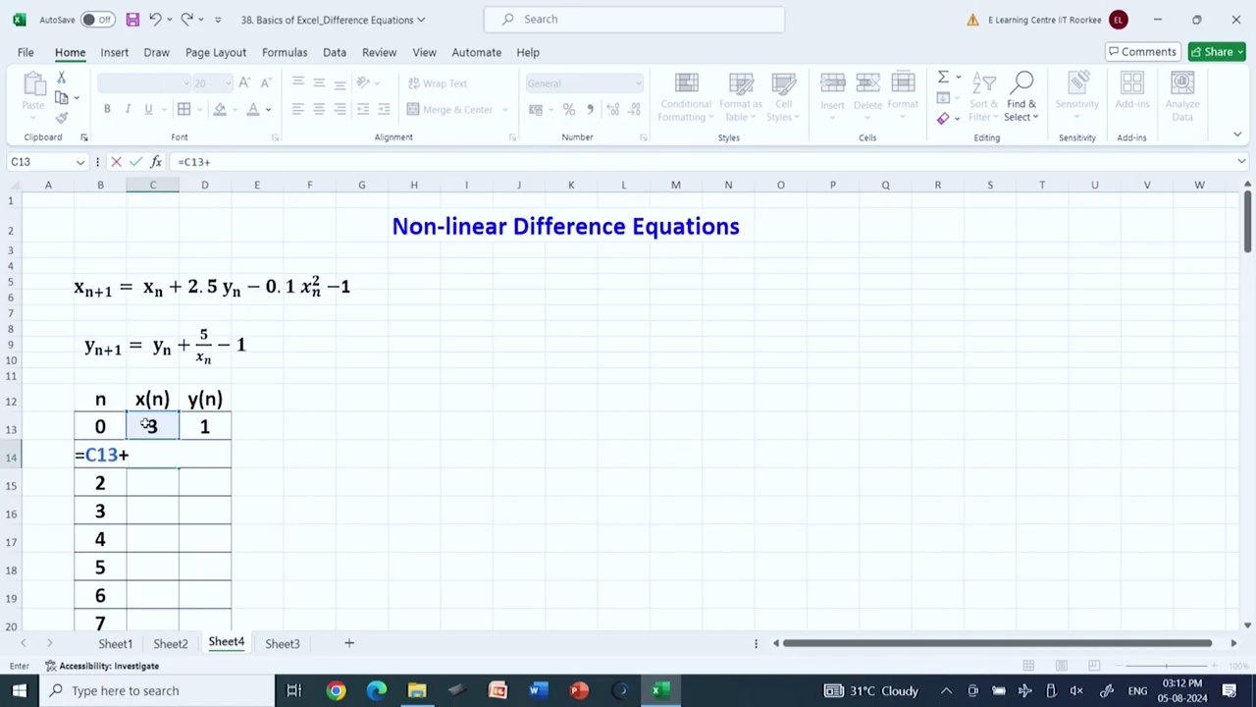
pyautogui.write('2.5*')
pyautogui.click(208, 426)
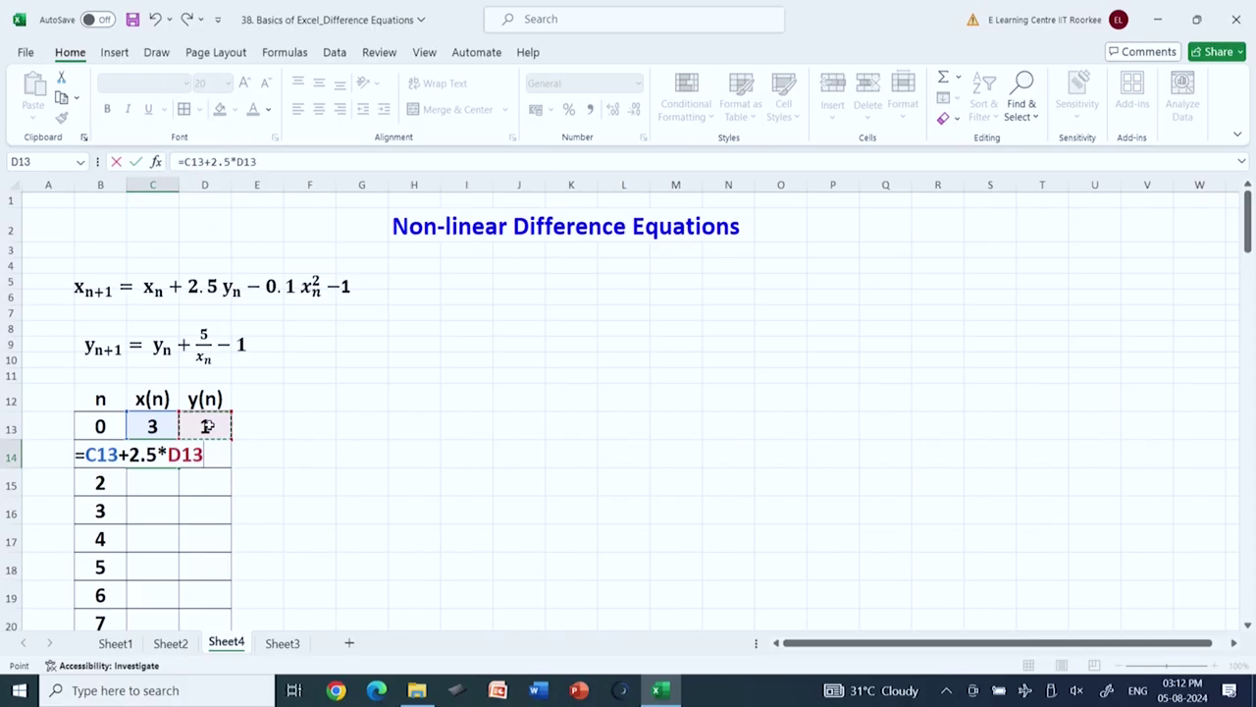
pyautogui.write('-0.1')
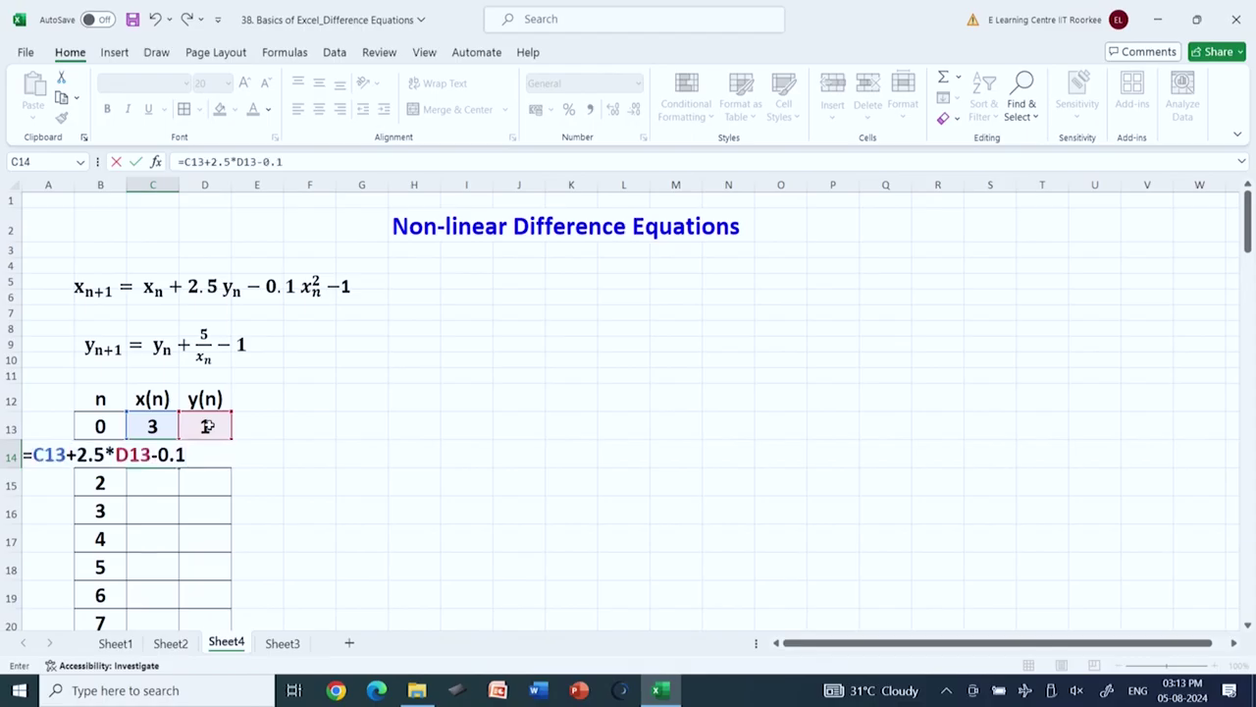
pyautogui.write('*')
pyautogui.click(160, 422)
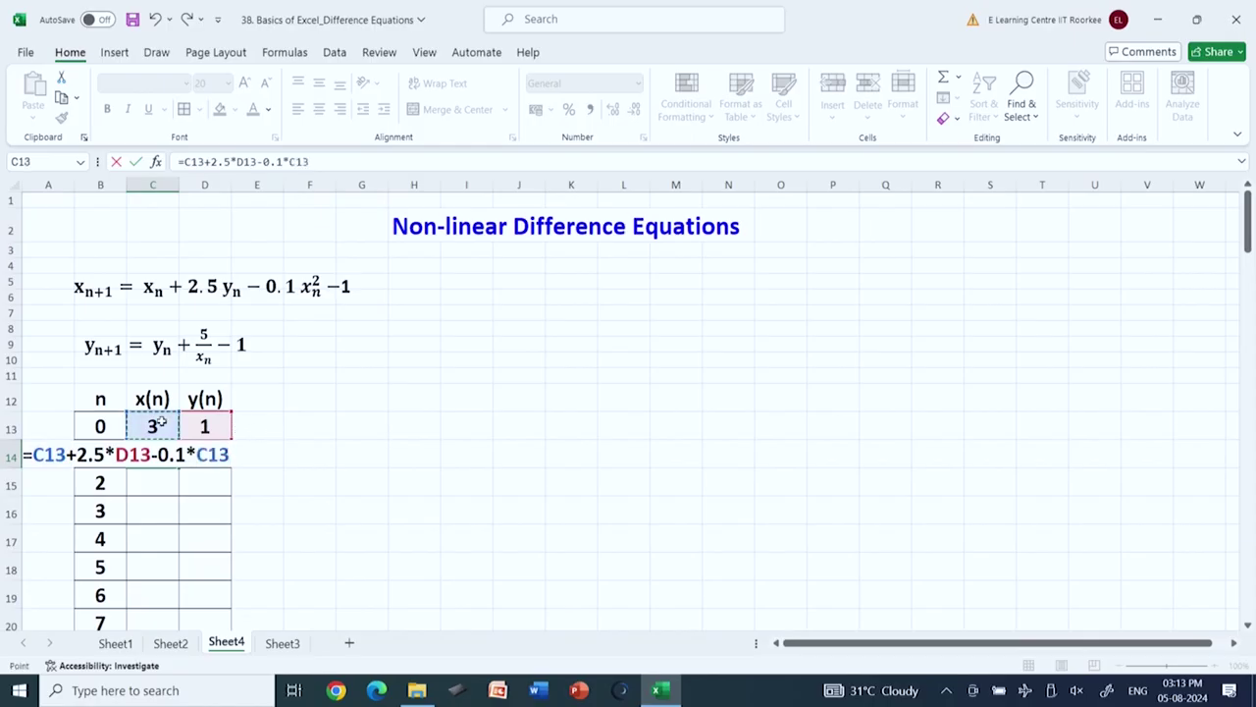
pyautogui.write('^2-1')
pyautogui.press('Return')
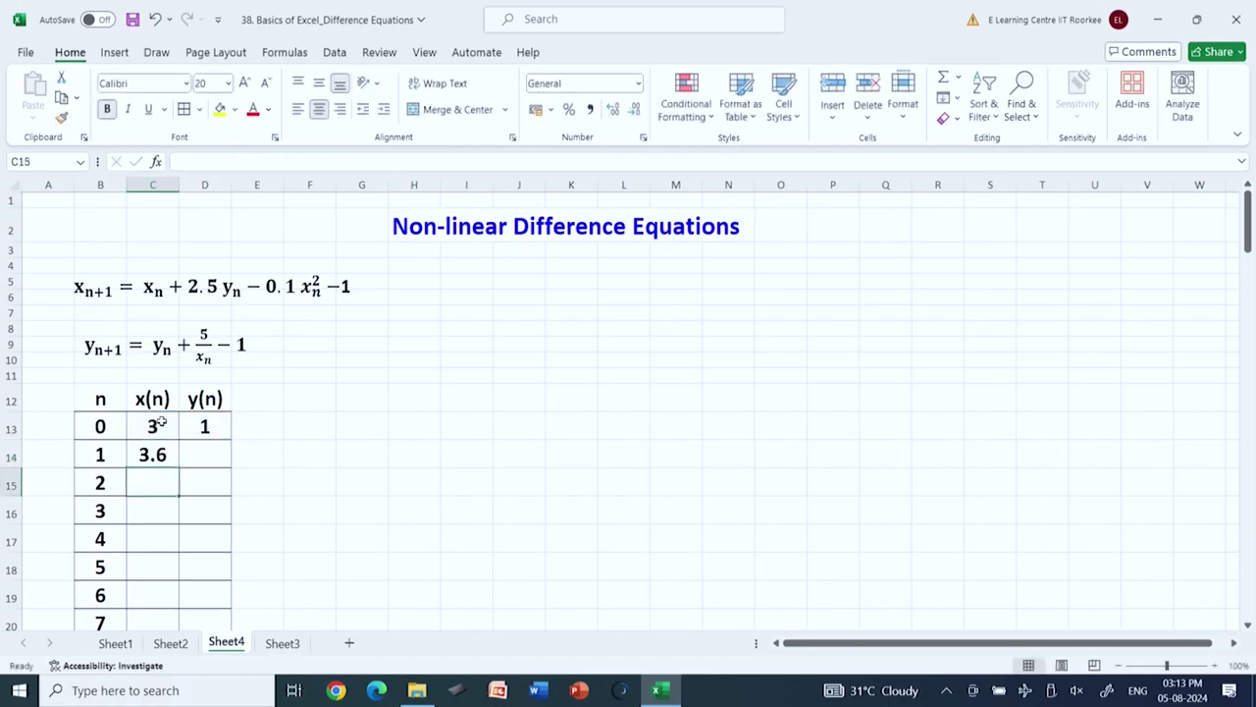
# Copy the x(n) formula down to C97 and autofit column C's width
pyautogui.click(162, 456)
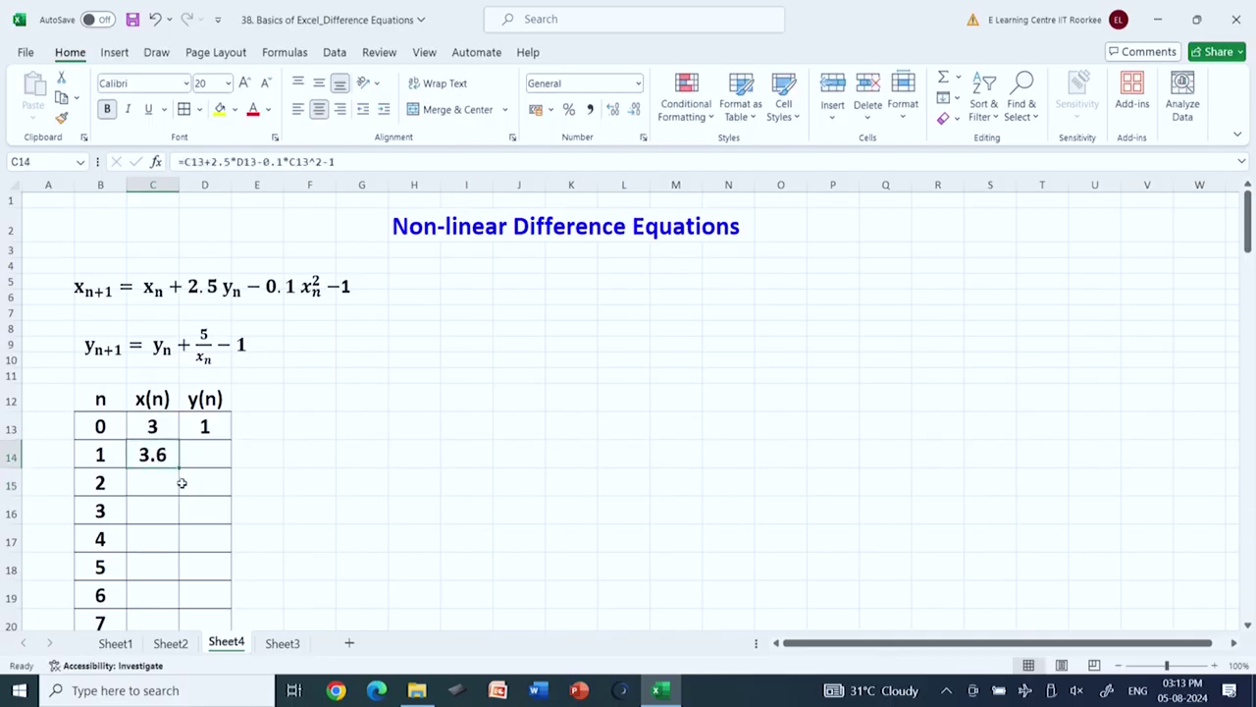
pyautogui.moveTo(179, 469); pyautogui.dragTo(163, 572)
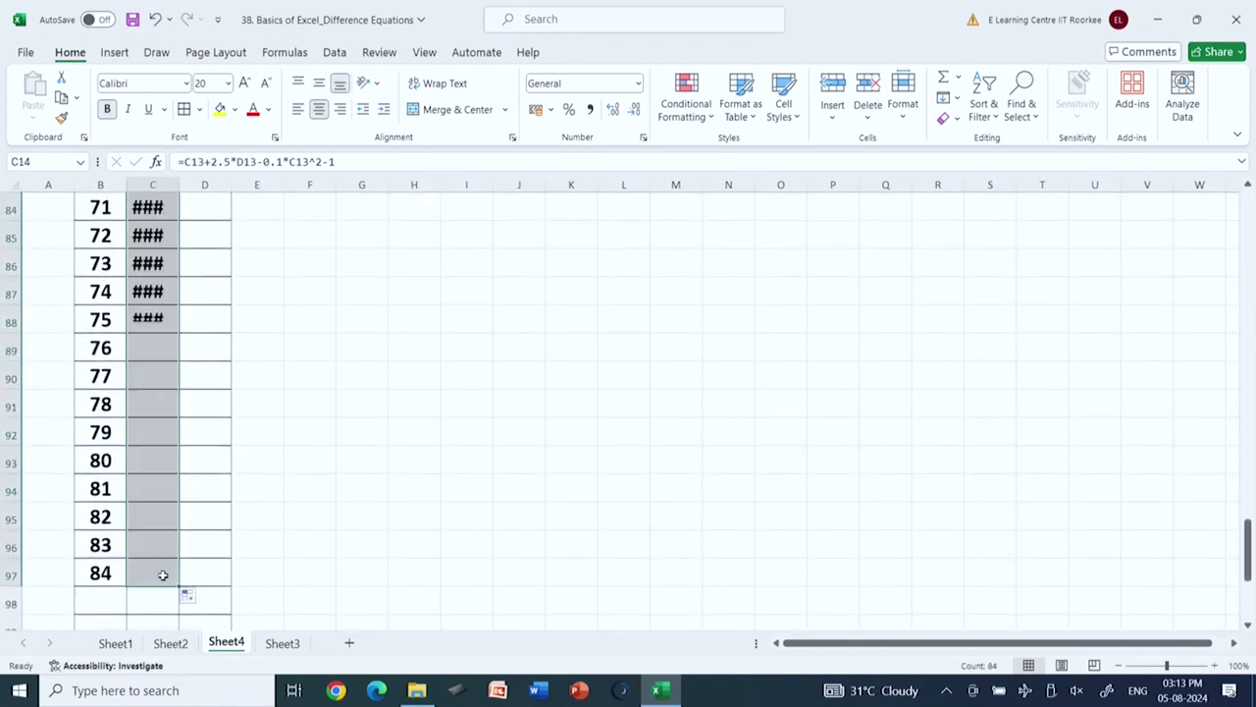
pyautogui.doubleClick(179, 185)
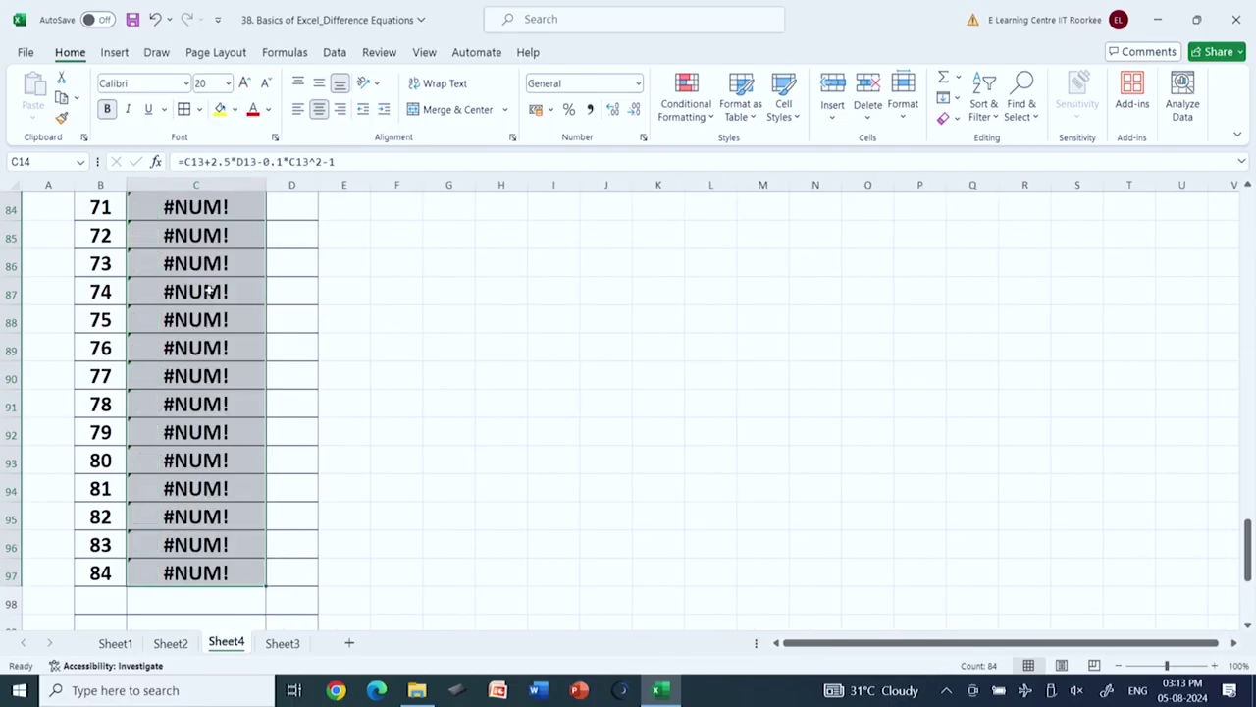
pyautogui.scroll(20, 172, 307)
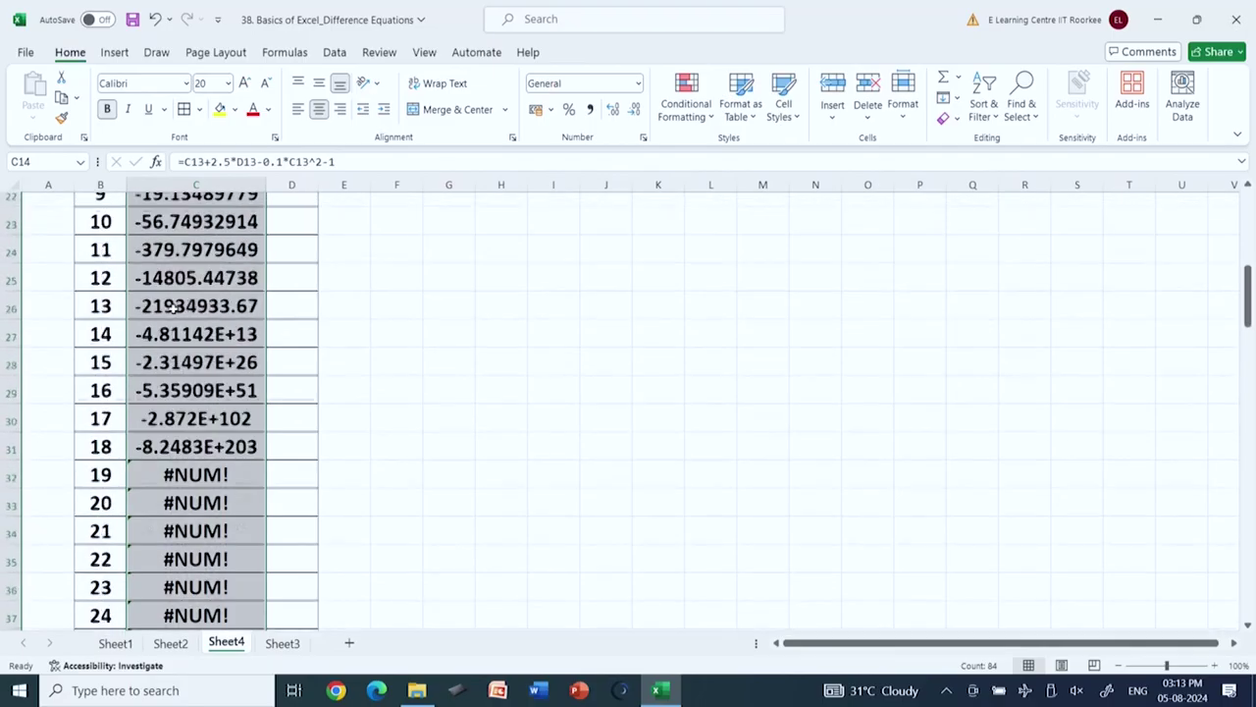
pyautogui.scroll(7, 172, 307)
pyautogui.click(343, 538)
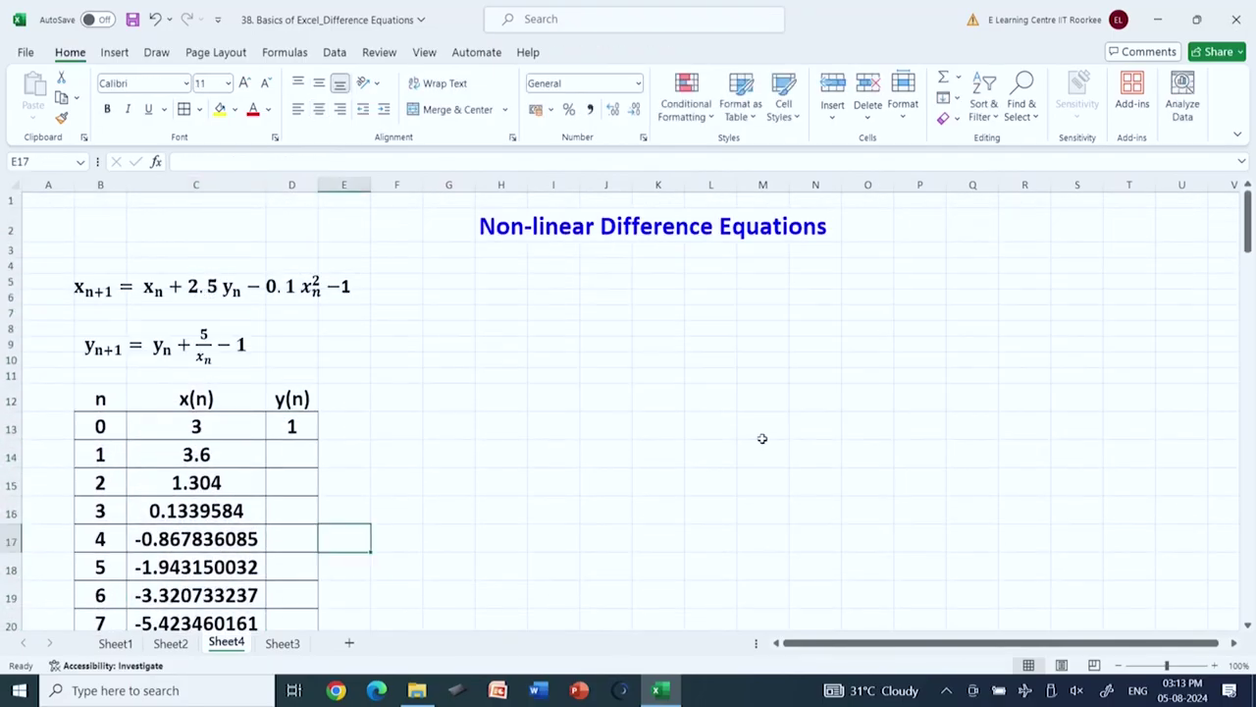
pyautogui.click(276, 455)
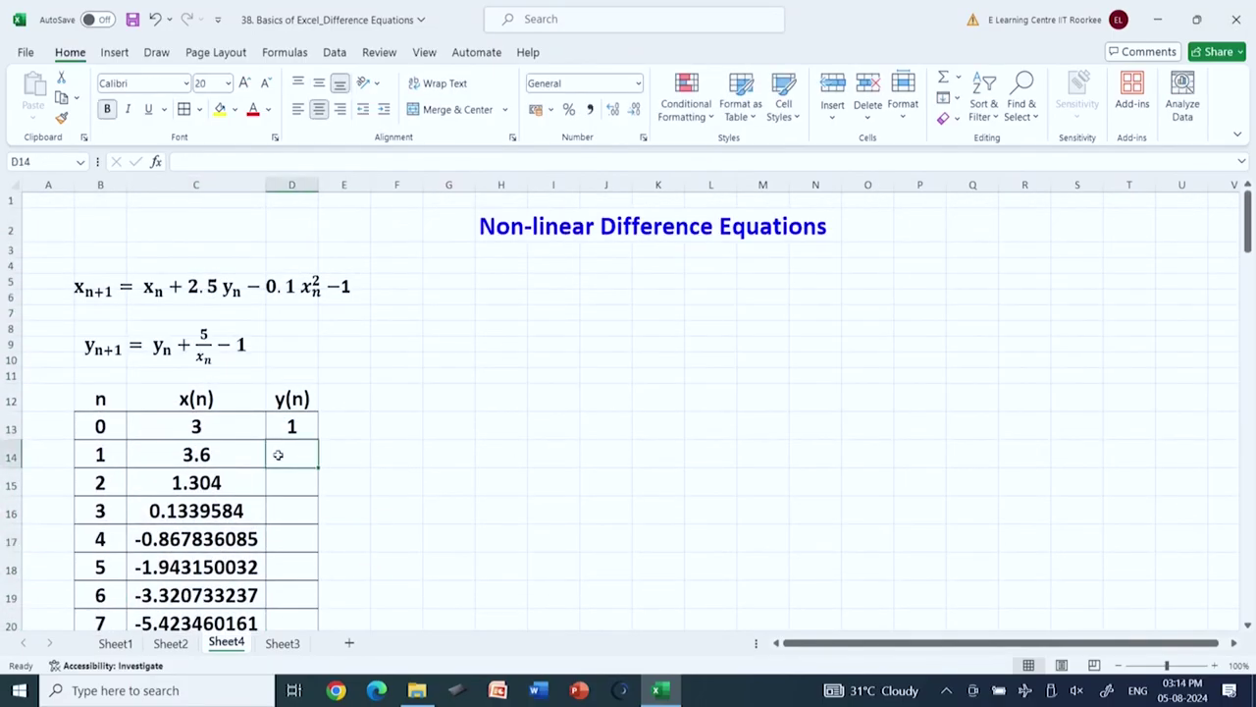
# Enter =D13+(5/C13)-1 in D14 for y(1)
pyautogui.write('=')
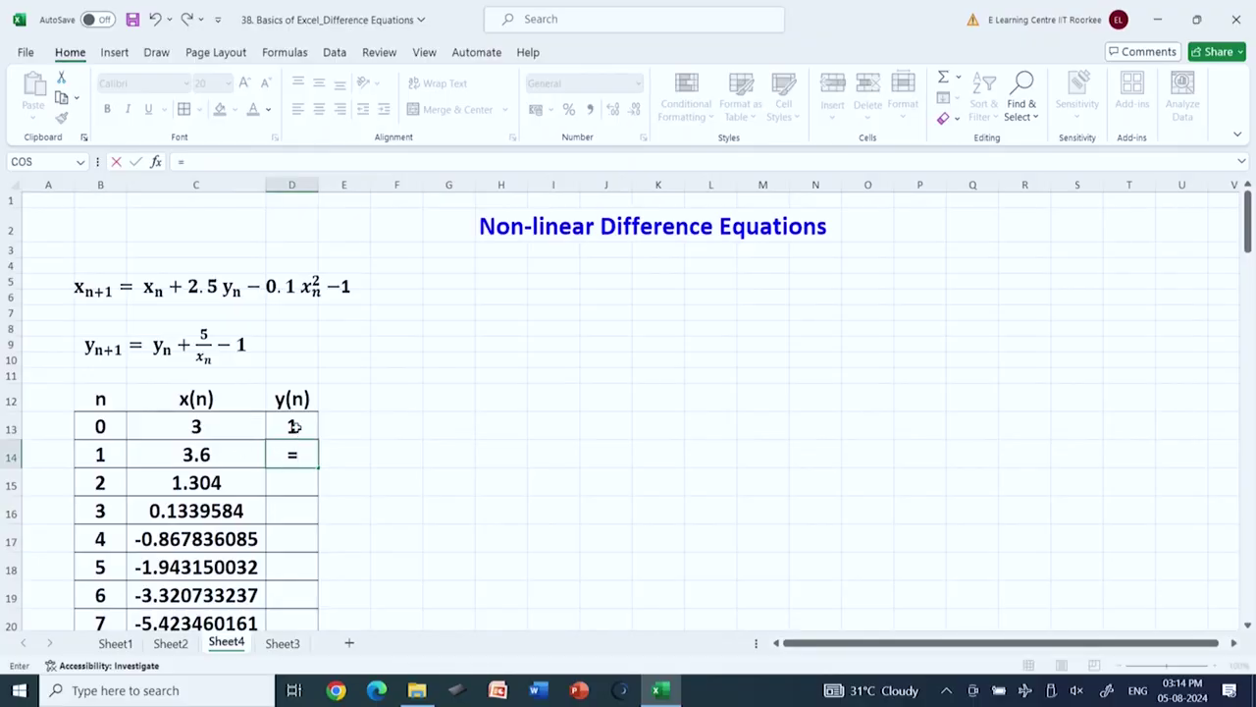
pyautogui.click(294, 426)
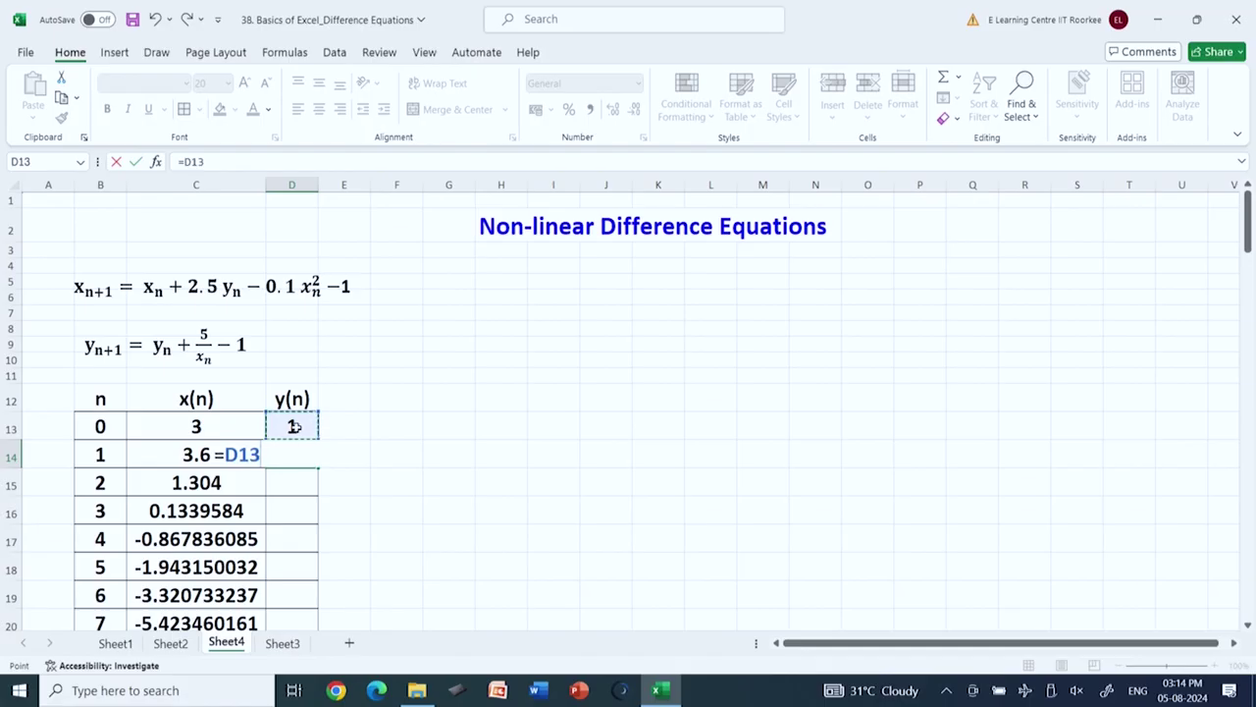
pyautogui.write('+5/')
pyautogui.click(198, 424)
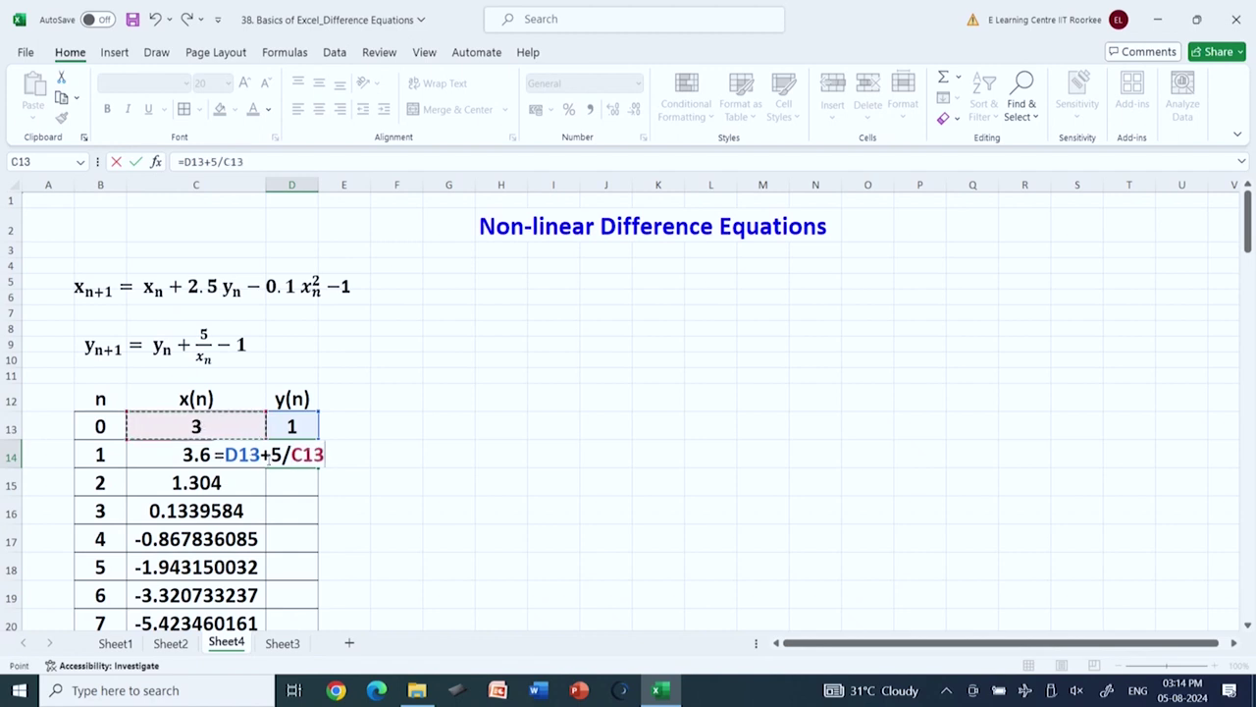
pyautogui.click(271, 454)
pyautogui.write('(')
pyautogui.write(')-1')
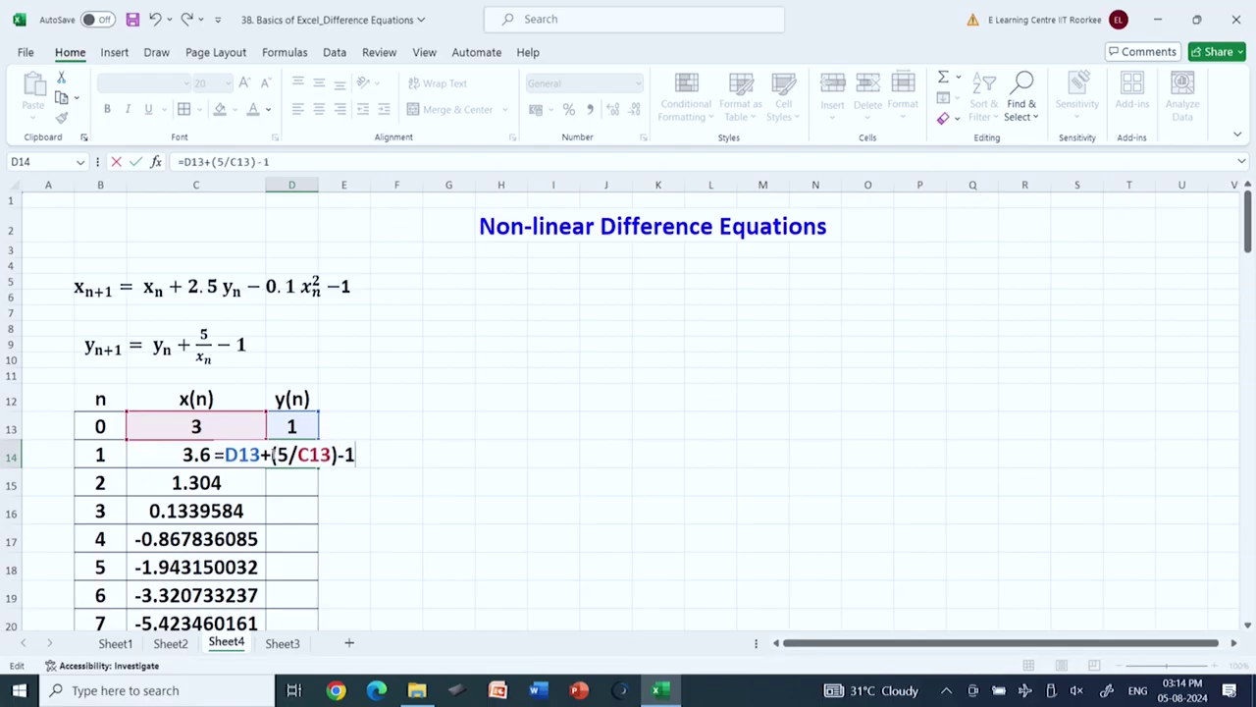
pyautogui.press('Return')
# Fill the y(n) formula down to D33 (n = 20) and select B34:D97 below
pyautogui.click(297, 456)
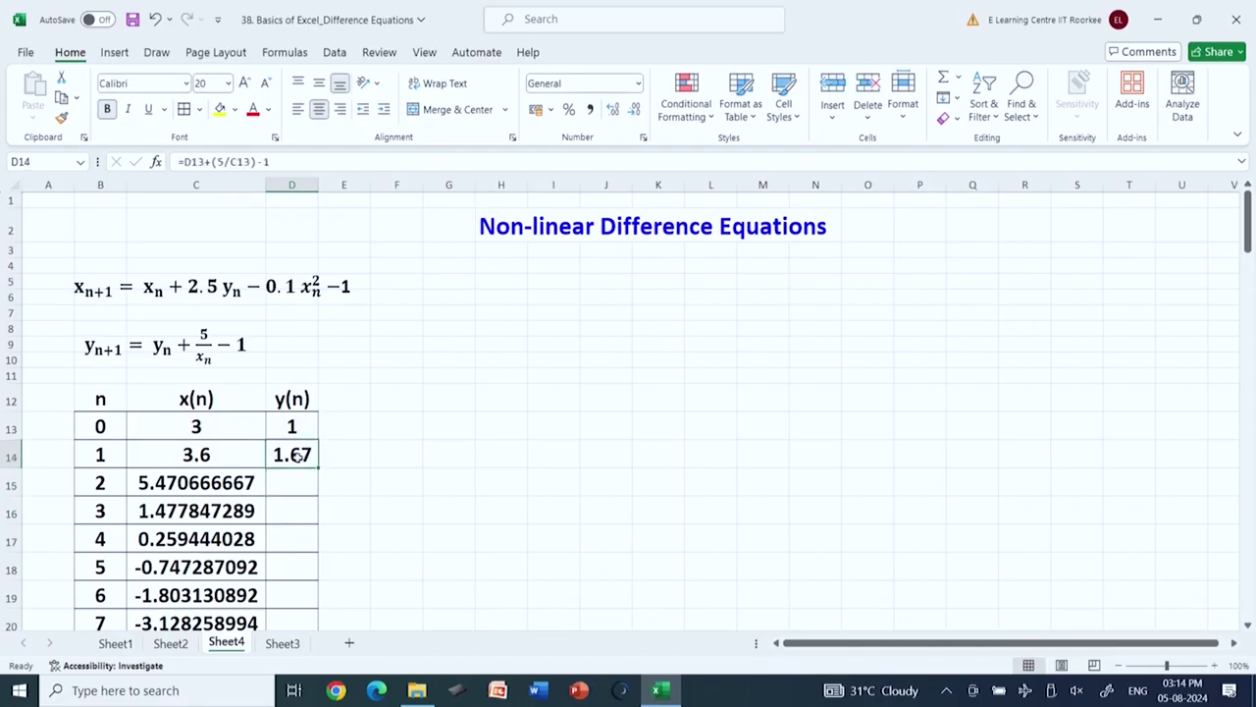
pyautogui.moveTo(319, 471); pyautogui.dragTo(316, 421)
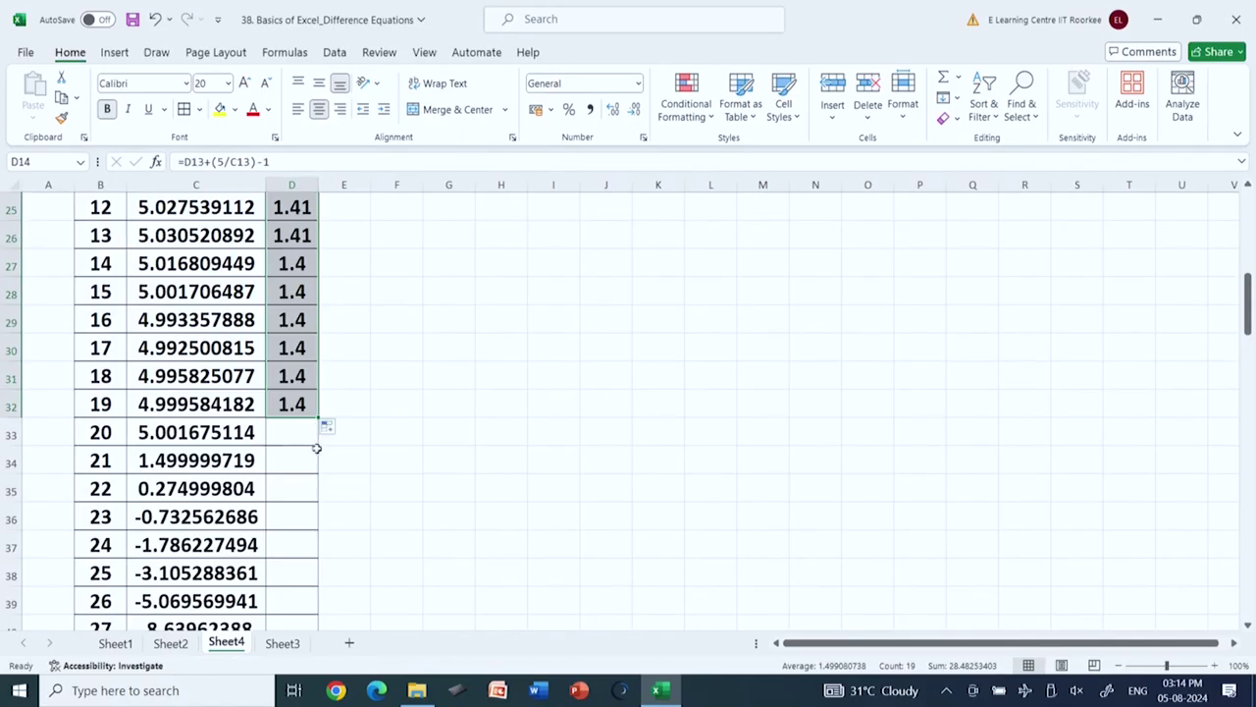
pyautogui.moveTo(319, 420); pyautogui.dragTo(318, 432)
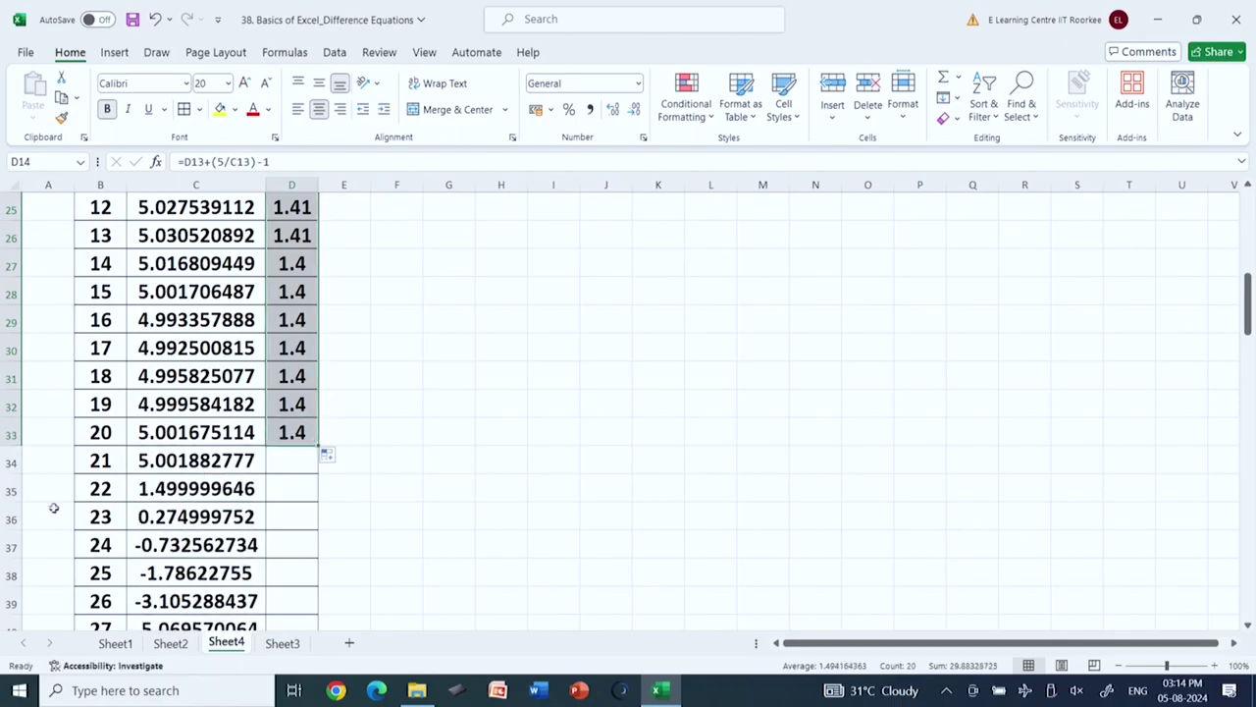
pyautogui.moveTo(103, 470); pyautogui.dragTo(286, 572)
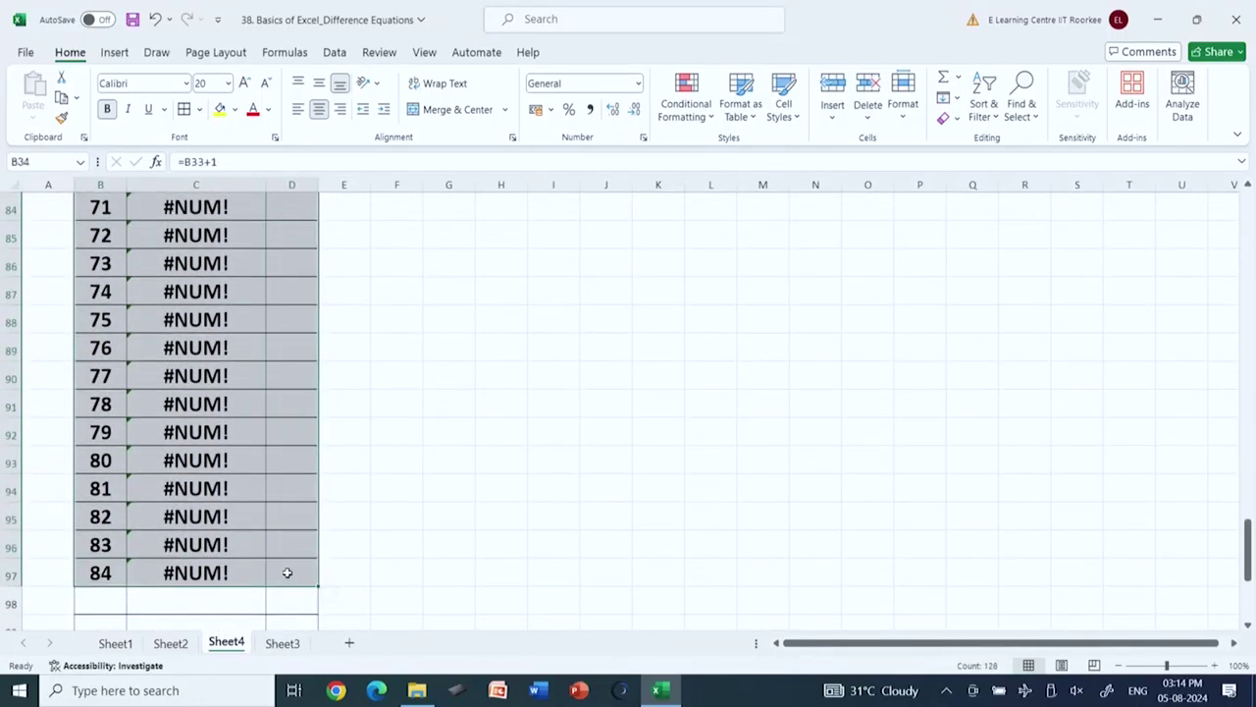
# Delete the error values in B34:D97 below n = 20
pyautogui.press('Delete')
pyautogui.scroll(9, 501, 437)
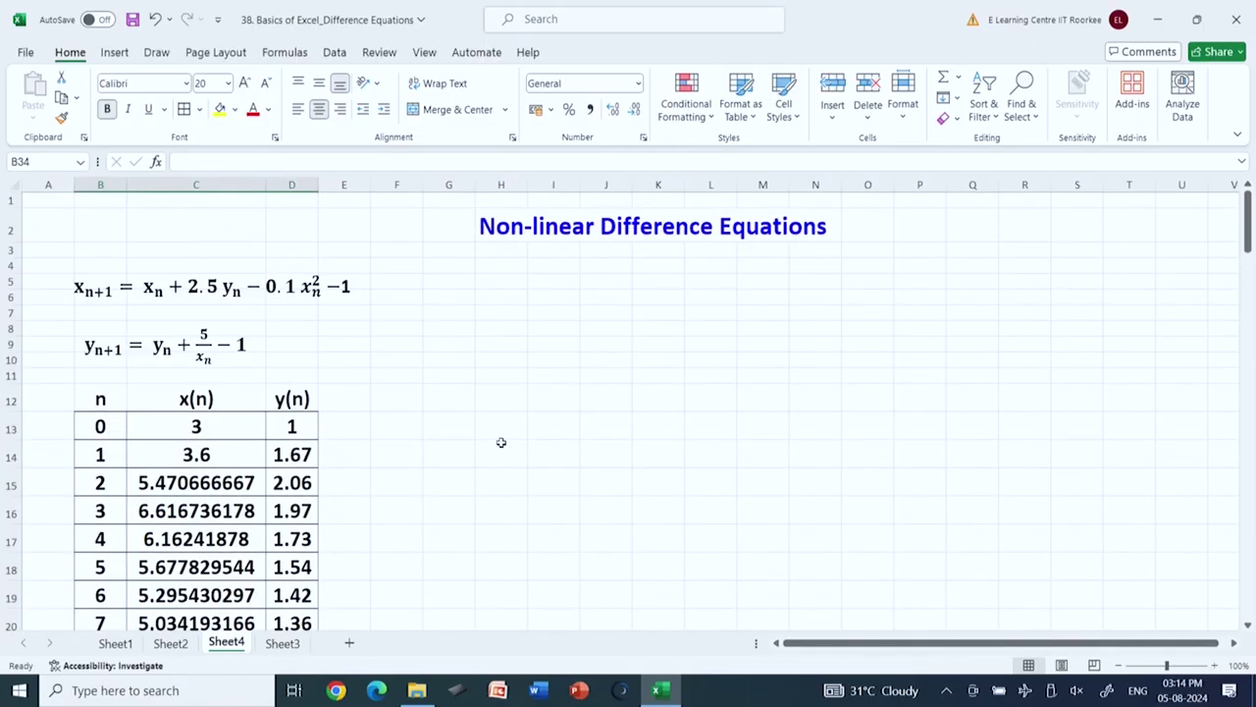
pyautogui.scroll(-2, 501, 437)
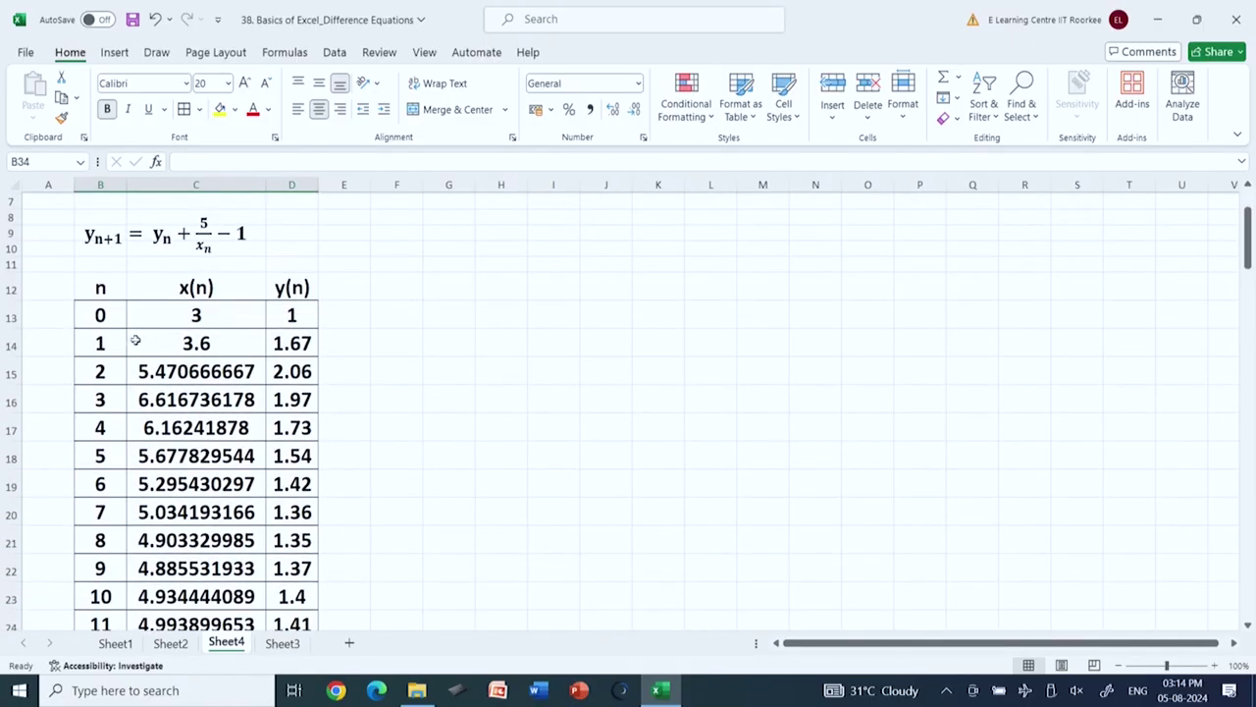
# Select the n = 0–20 table B13:D33 and bring up the scatter chart types
pyautogui.moveTo(111, 326); pyautogui.dragTo(270, 547)
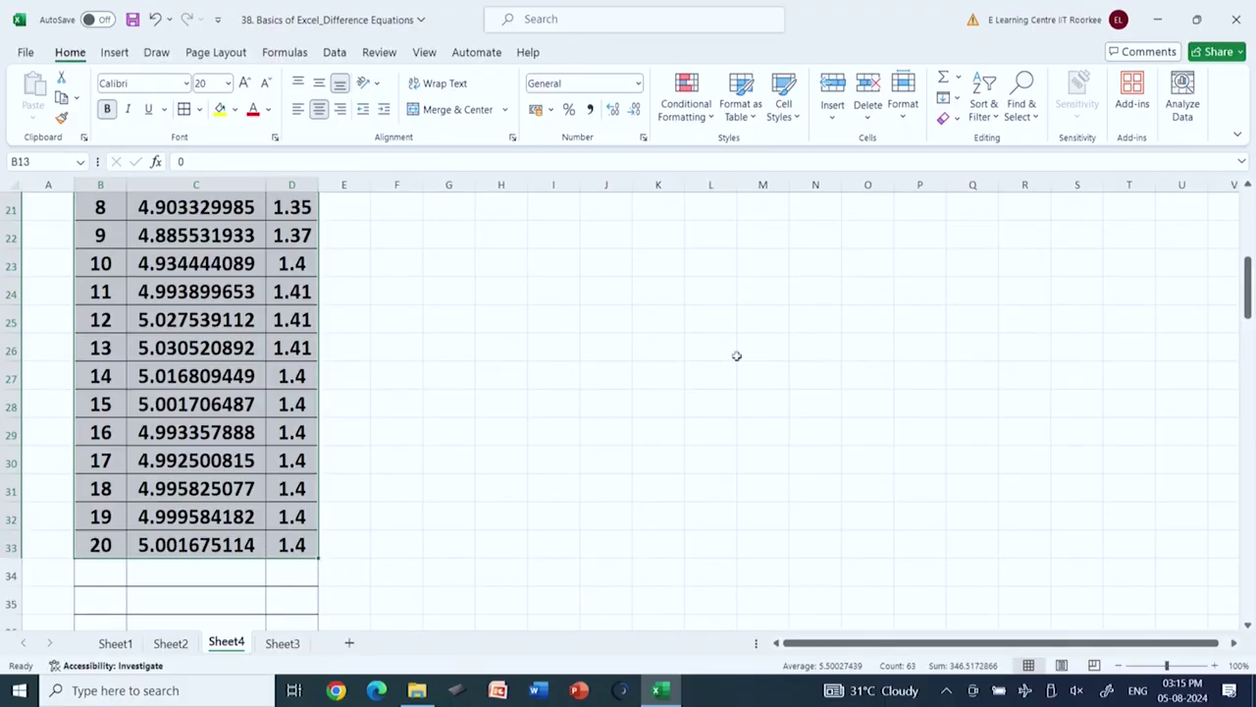
pyautogui.moveTo(1245, 290); pyautogui.dragTo(1244, 224)
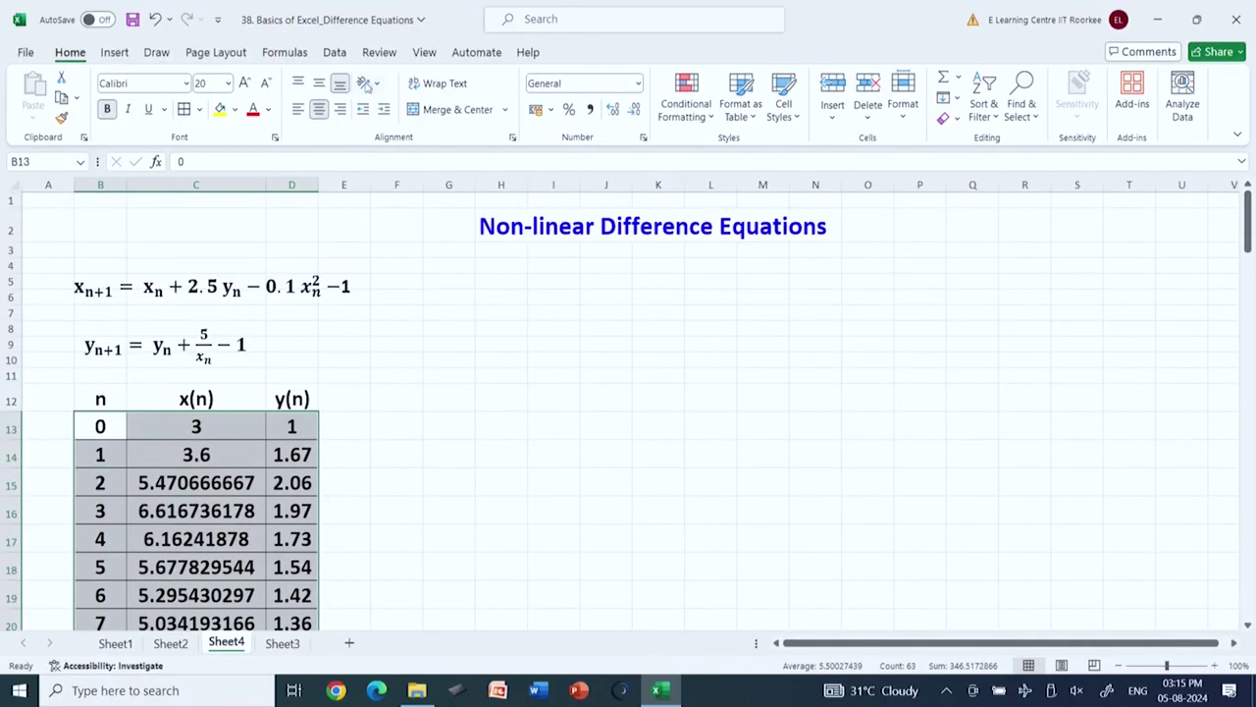
pyautogui.click(114, 54)
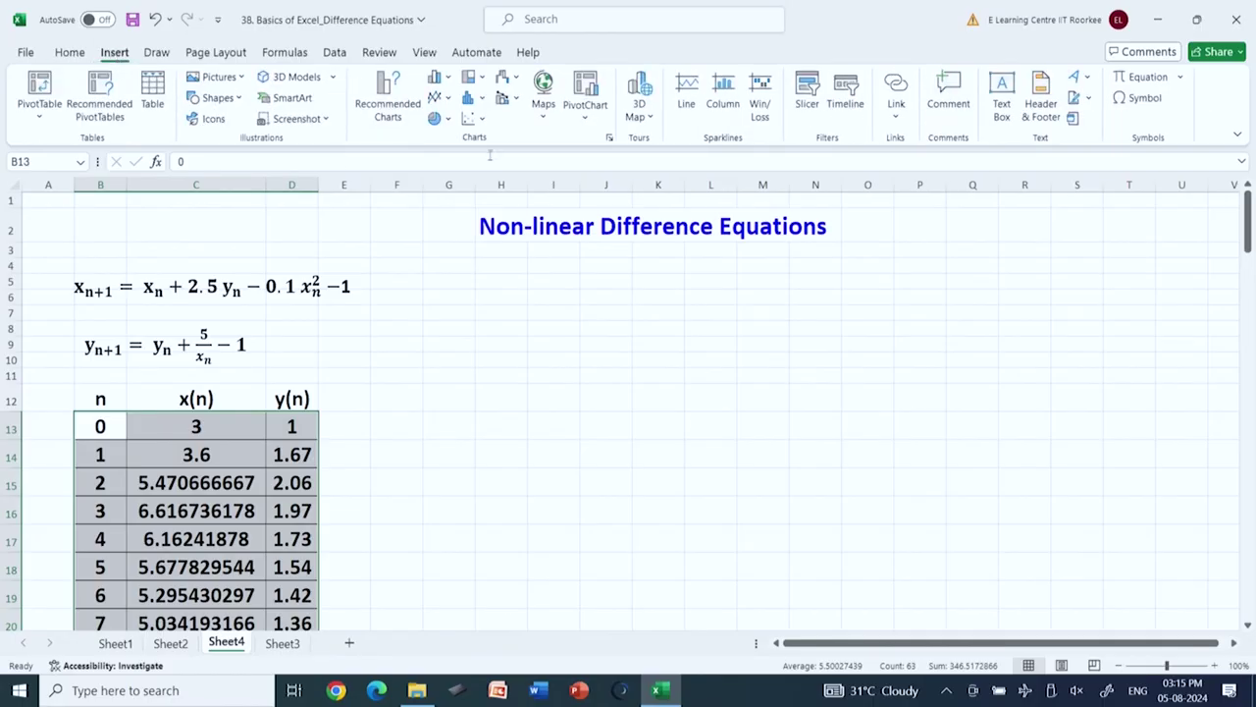
pyautogui.click(482, 119)
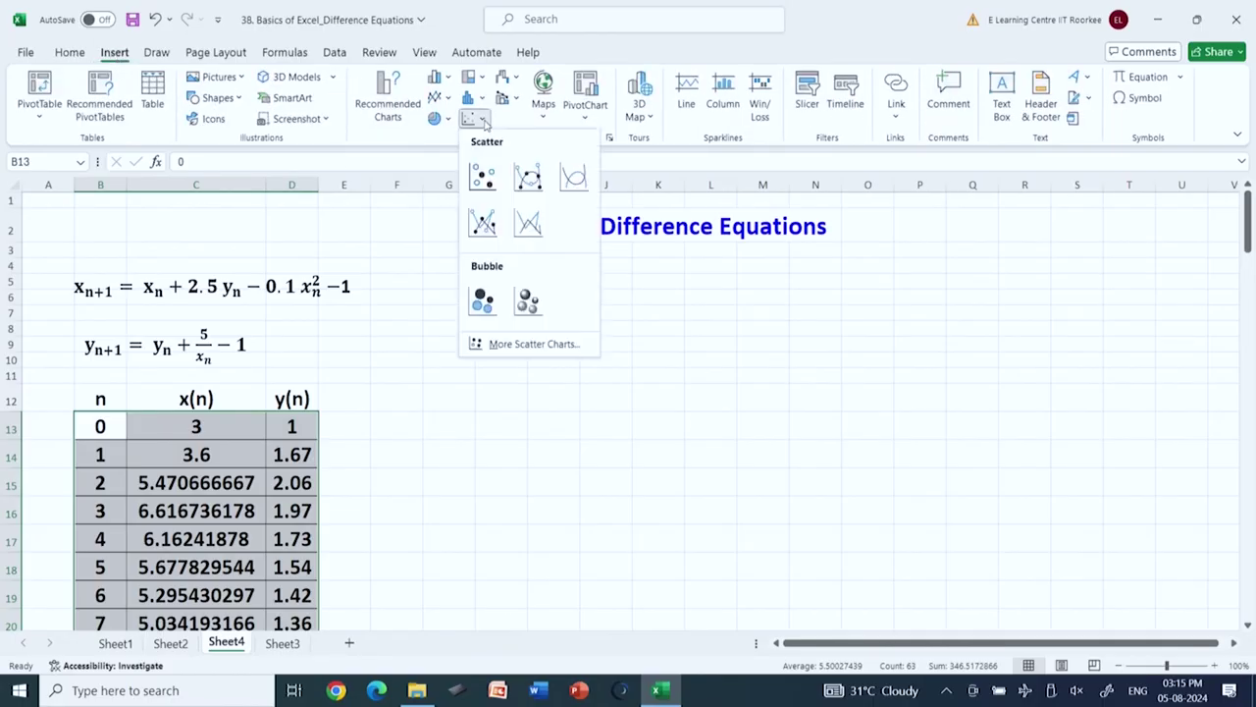
# Insert a Scatter with Straight Lines and Markers chart, nudge it down, title it 'Non-linear Difference equations'
pyautogui.click(482, 224)
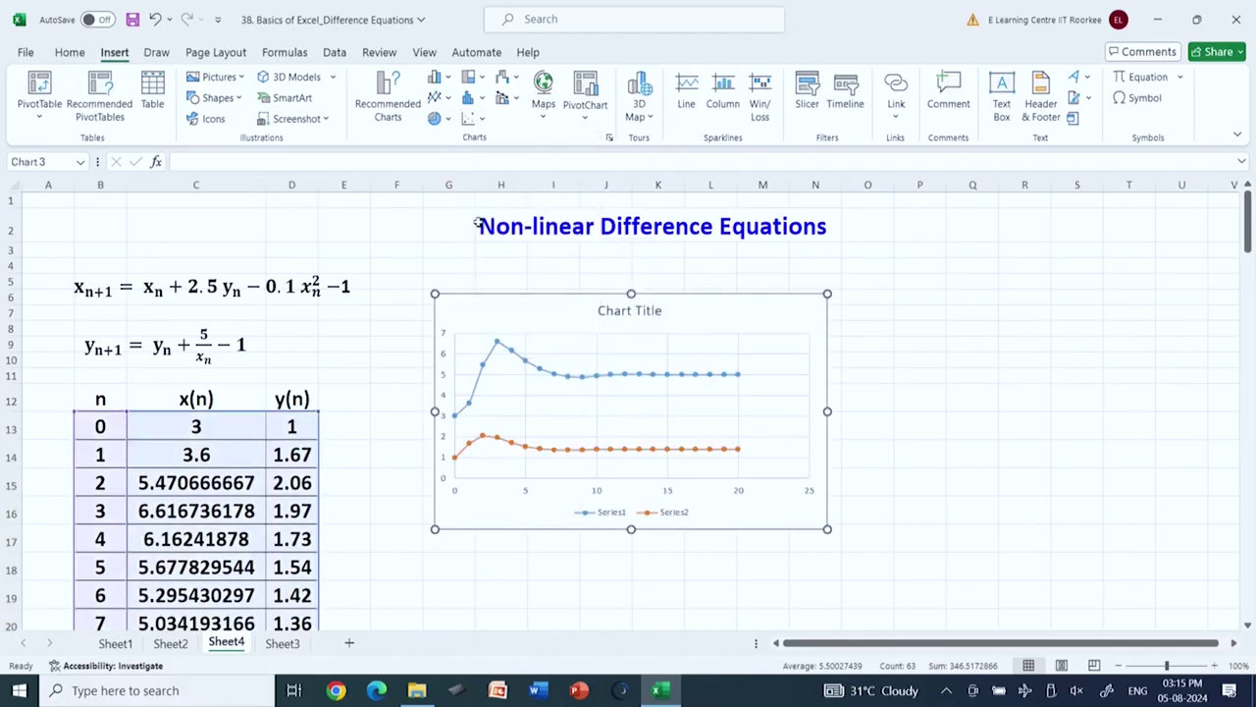
pyautogui.moveTo(692, 293); pyautogui.dragTo(685, 318)
pyautogui.click(636, 335)
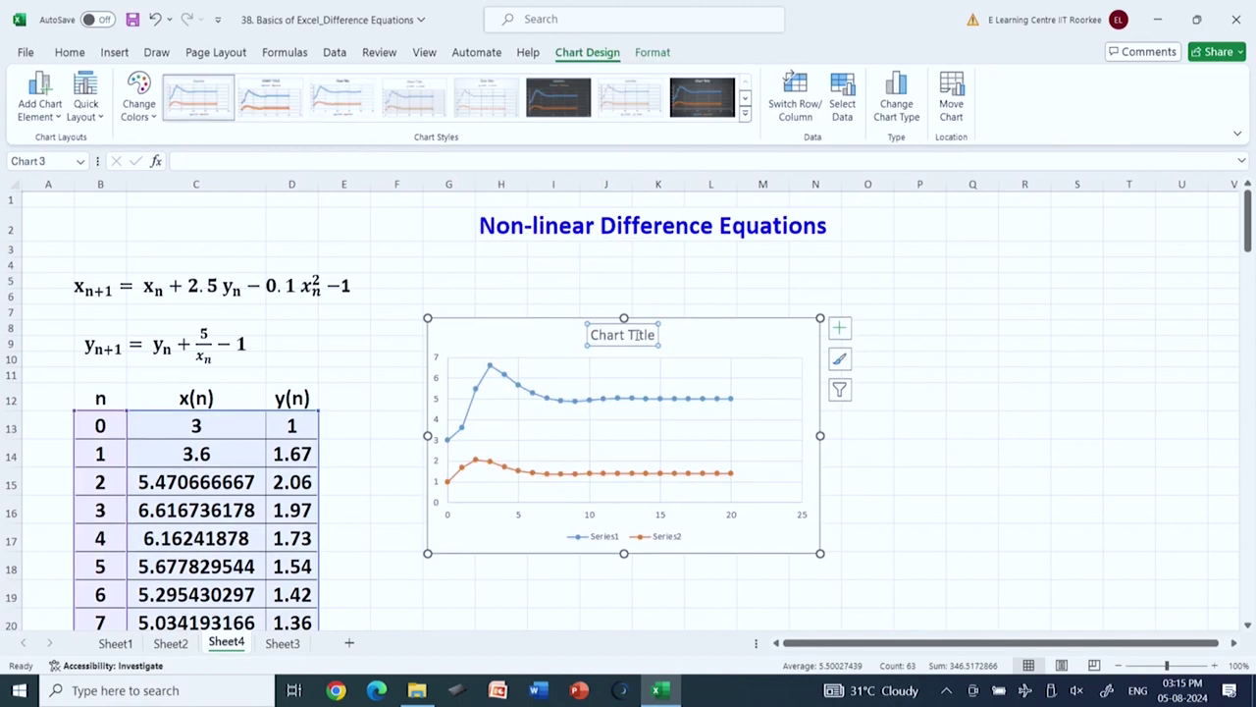
pyautogui.doubleClick(638, 334)
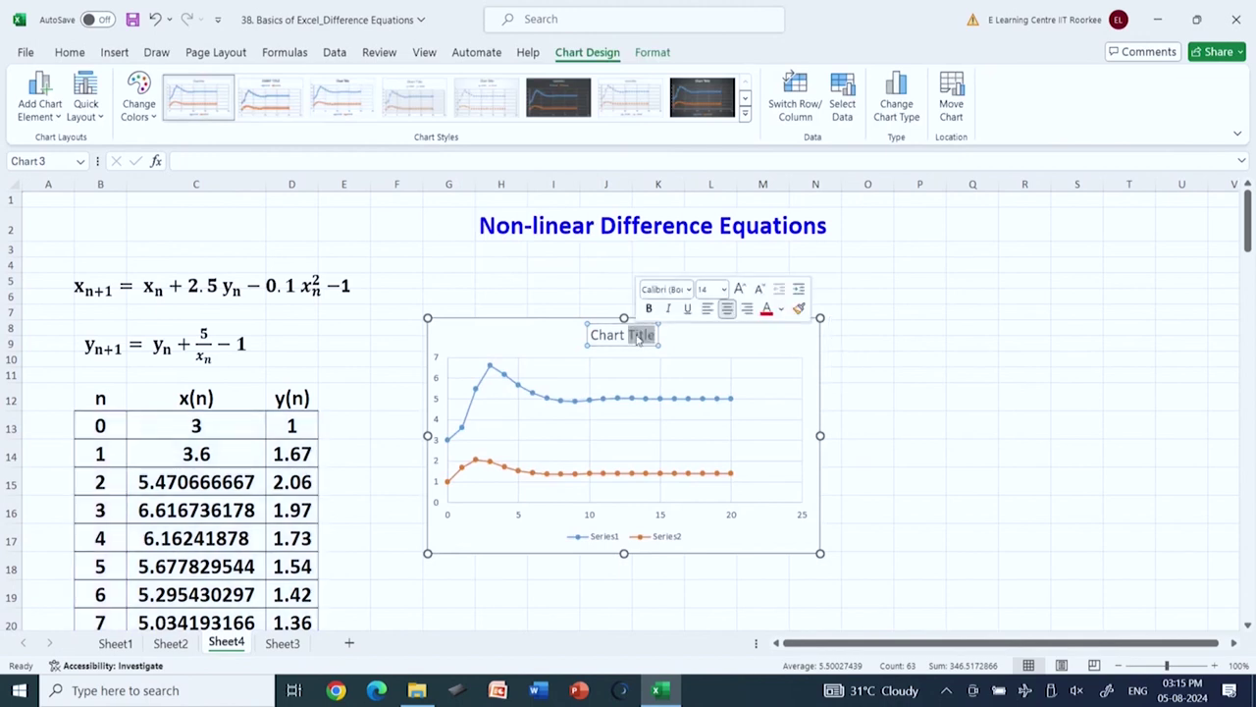
pyautogui.press('BackSpace')
pyautogui.press('BackSpace')
pyautogui.press('BackSpace')
pyautogui.press('BackSpace')
pyautogui.press('BackSpace')
pyautogui.press('BackSpace')
pyautogui.press('BackSpace')
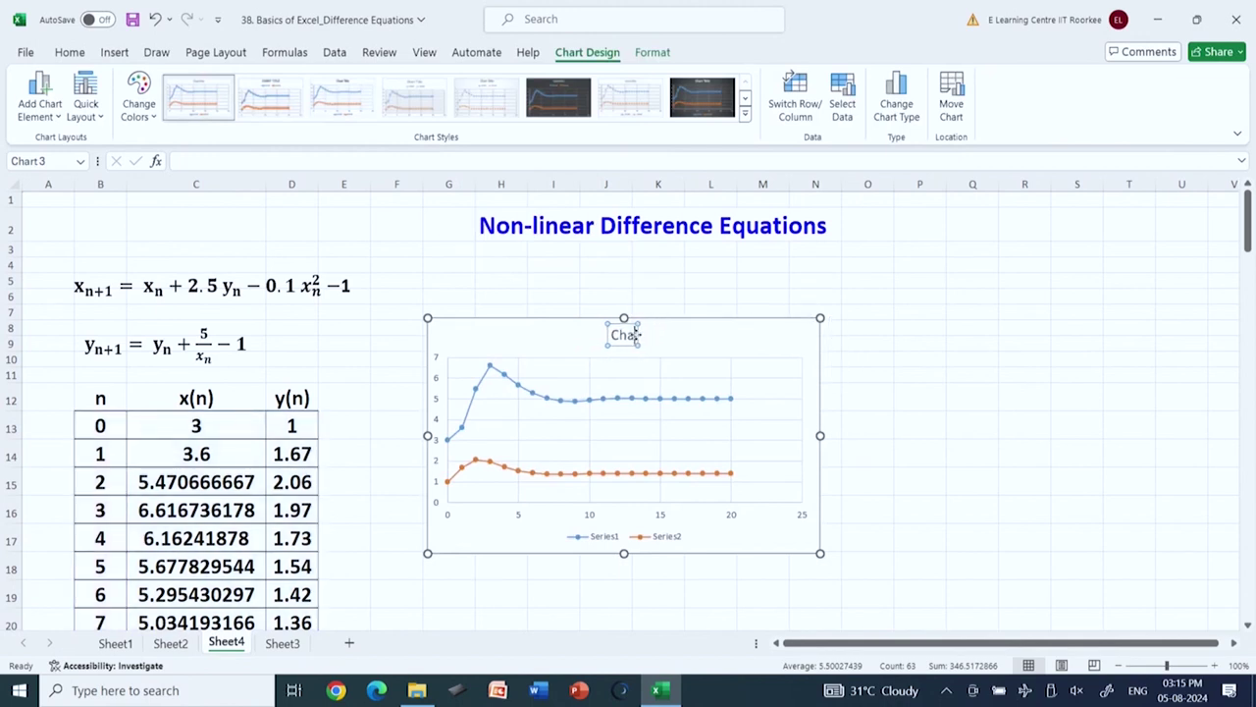
pyautogui.write('N')
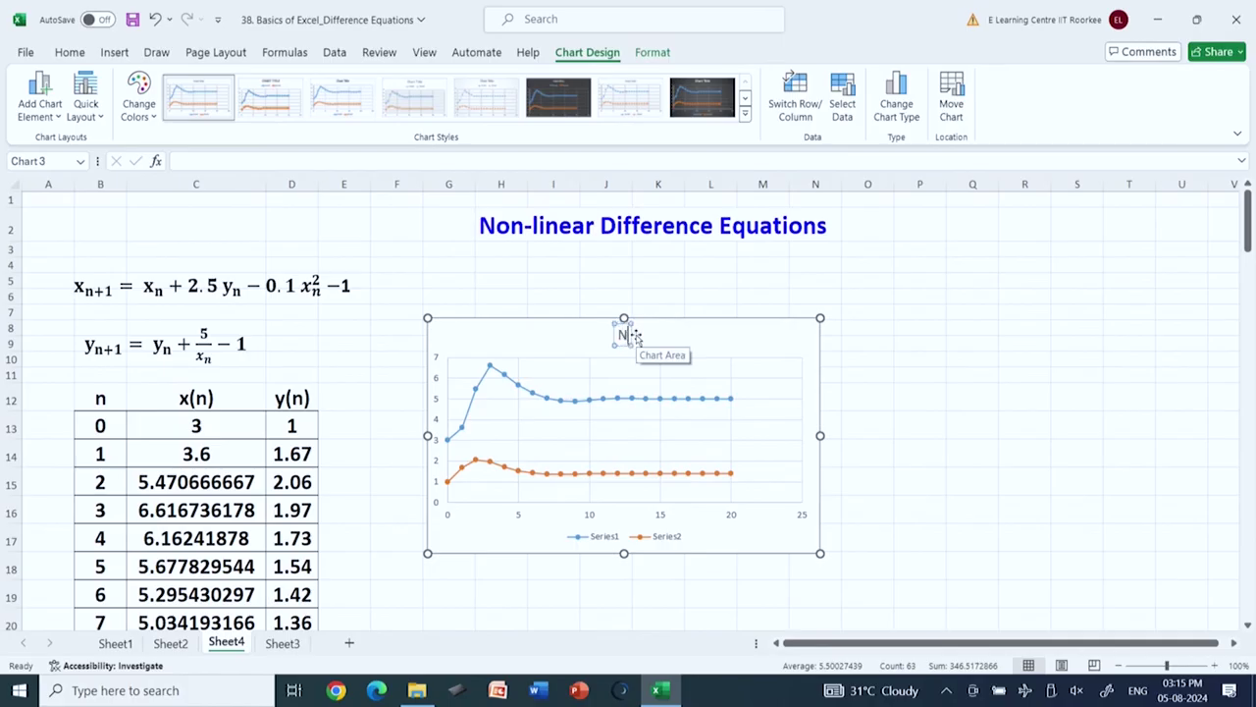
pyautogui.write('on-linear Diffe')
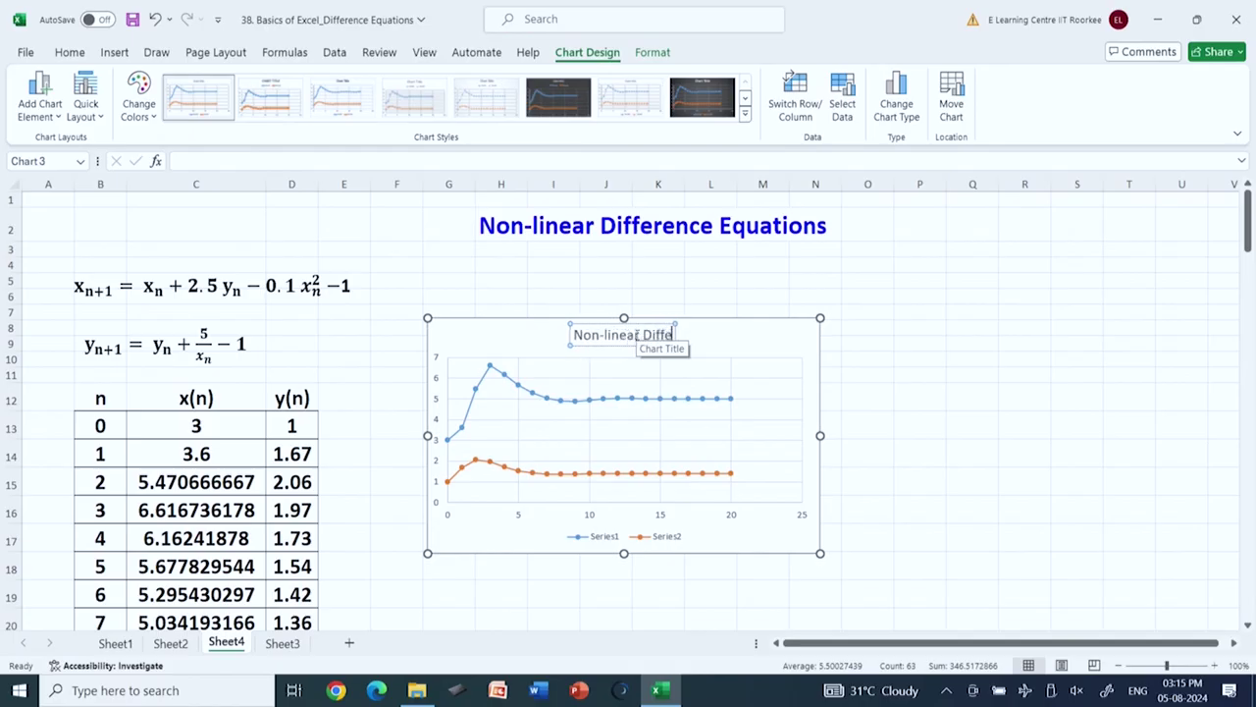
pyautogui.write('rence equ')
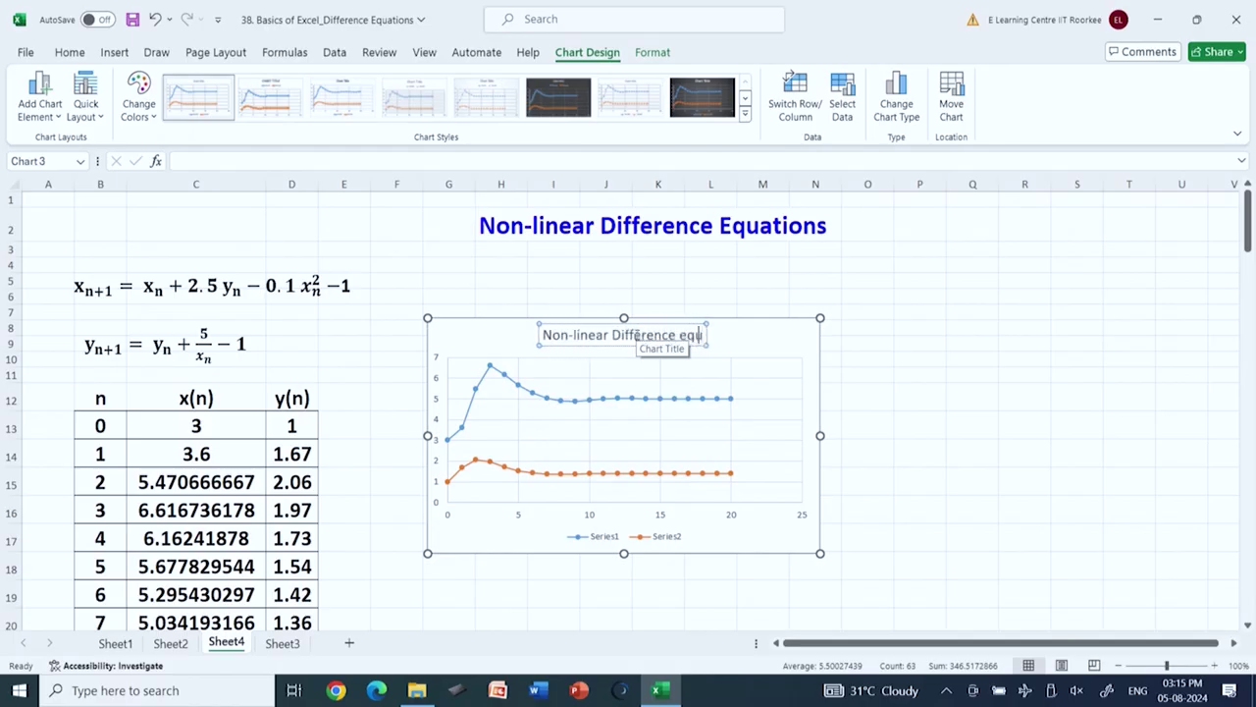
pyautogui.write('ations')
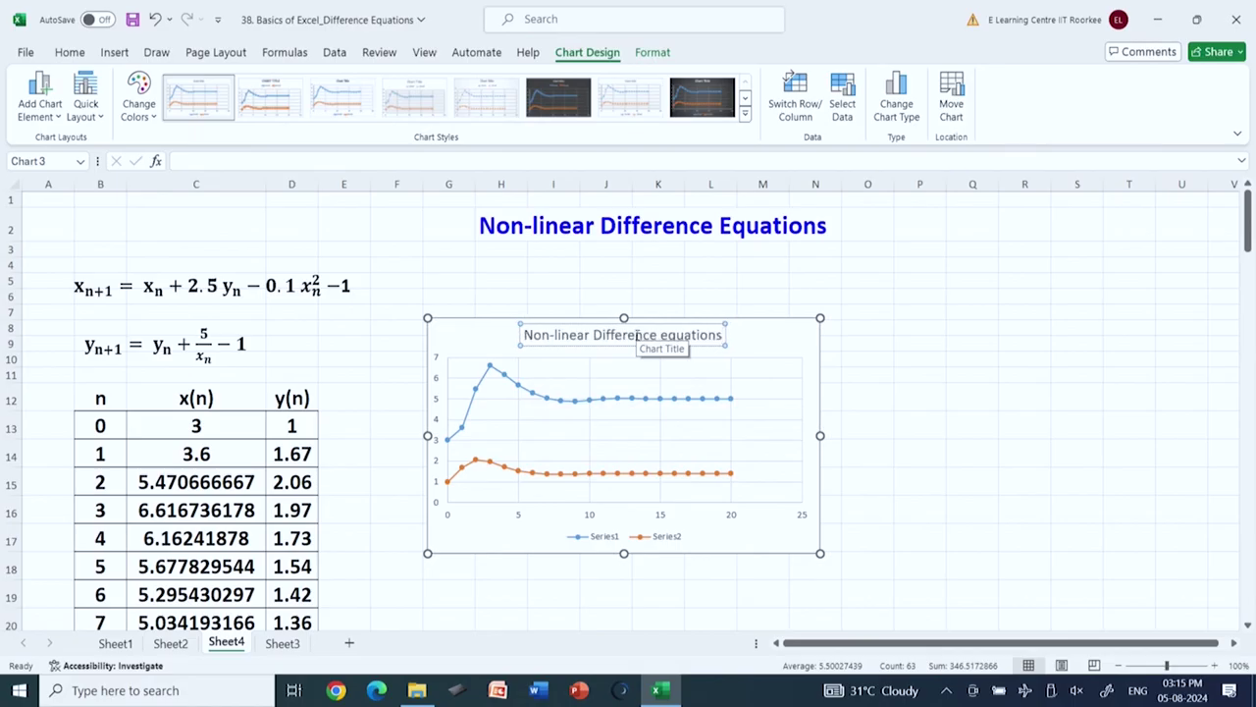
pyautogui.click(1013, 416)
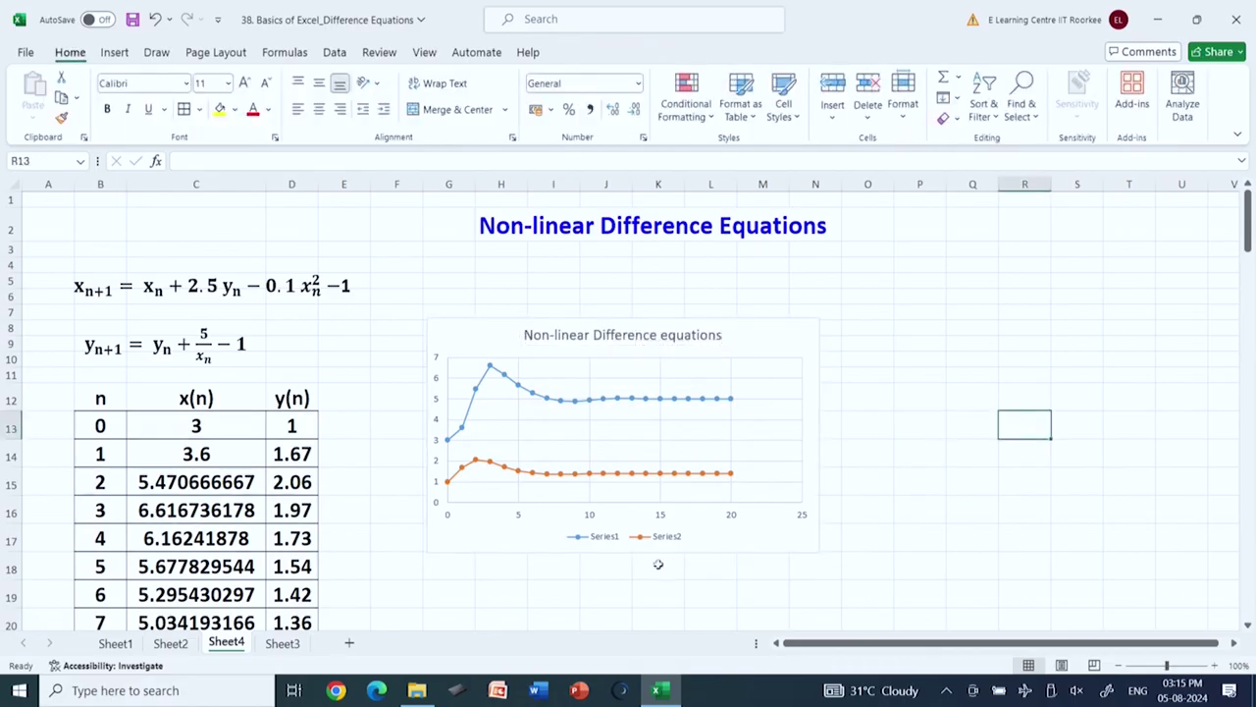
# In Select Data, rename Series1 to x(n) and Series2 to y(n)
pyautogui.click(600, 539)
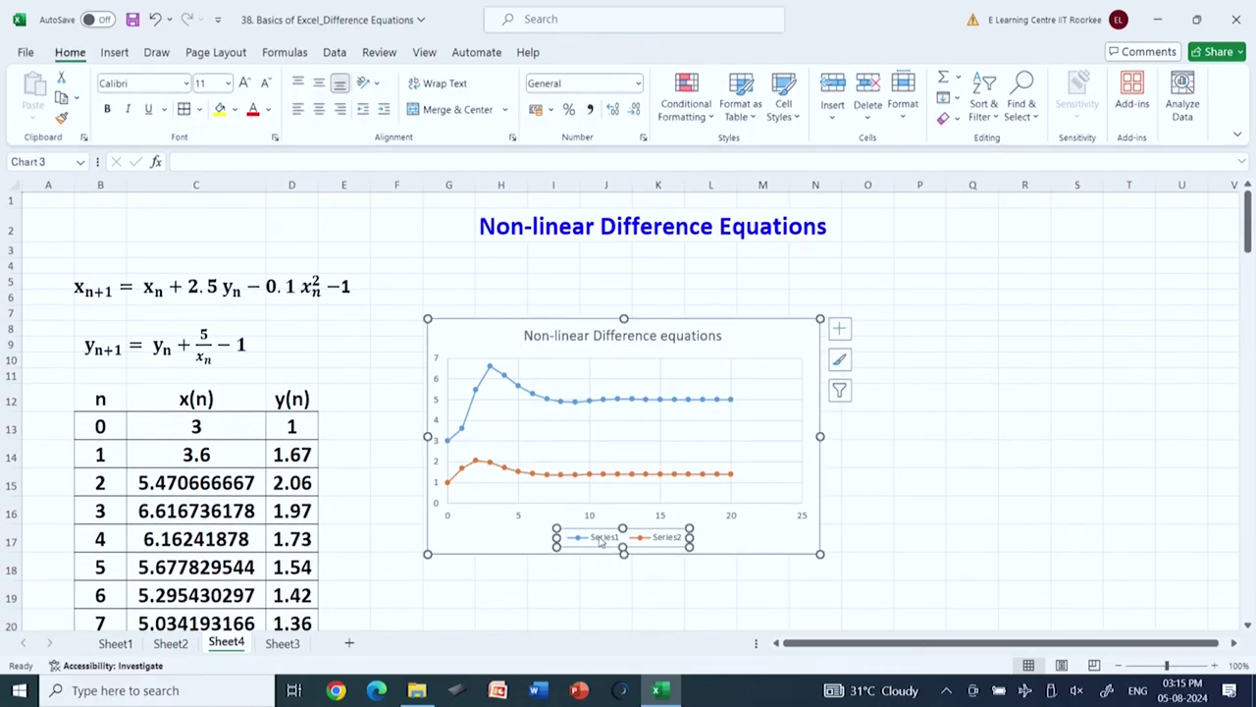
pyautogui.doubleClick(602, 540)
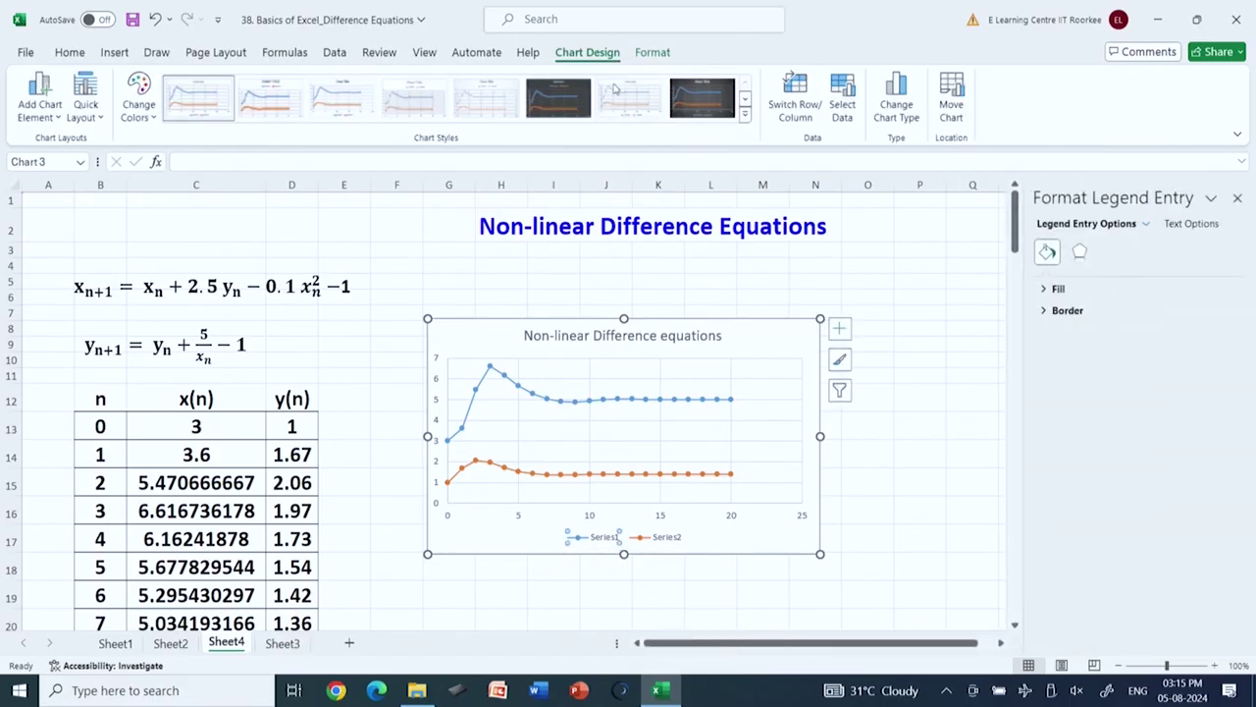
pyautogui.click(844, 94)
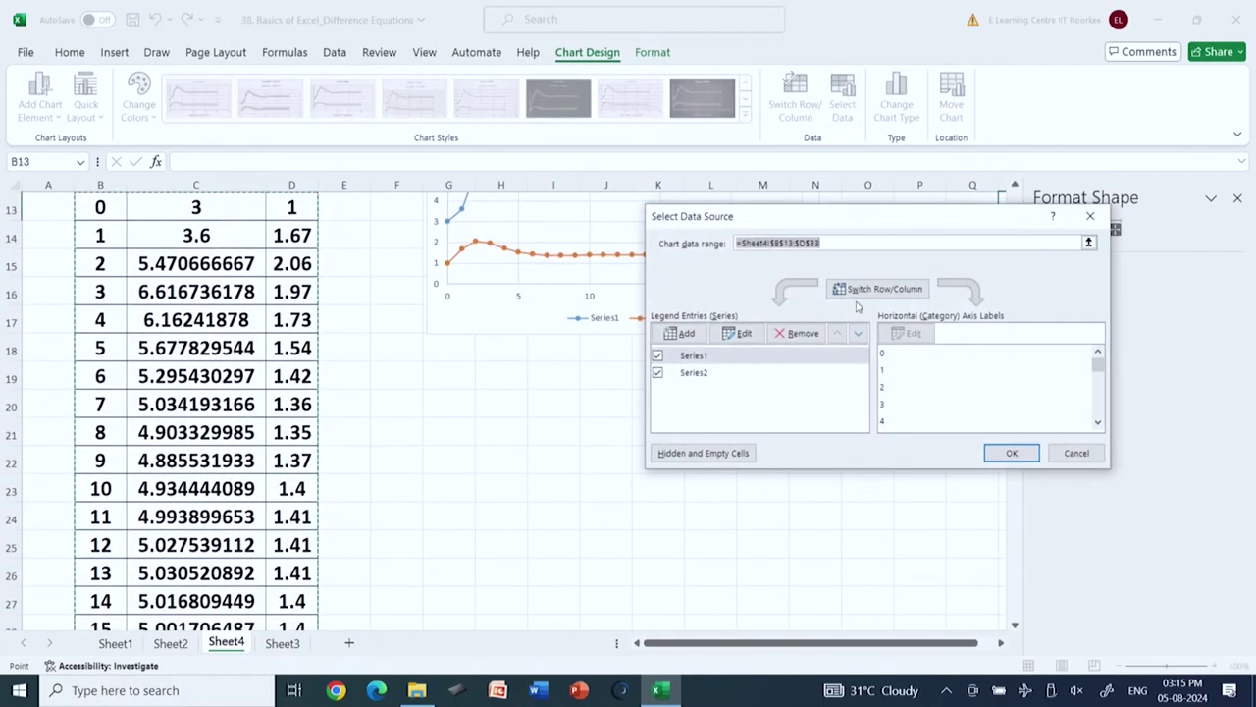
pyautogui.click(738, 333)
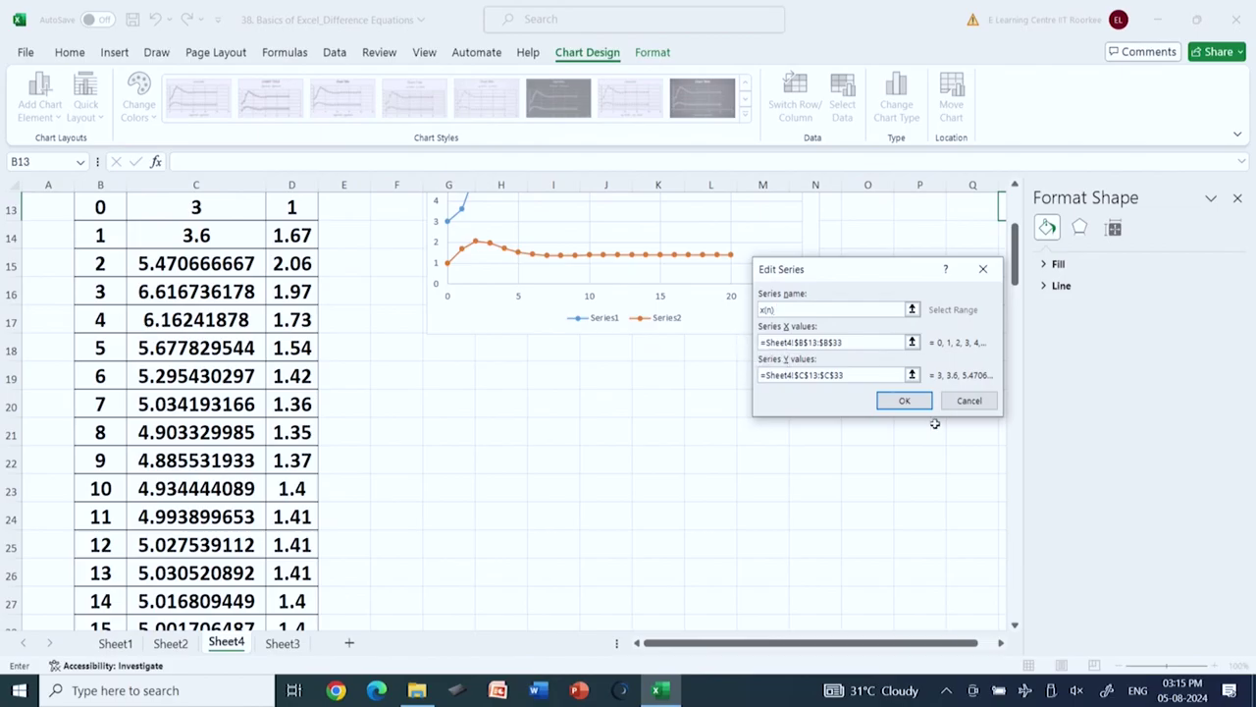
pyautogui.click(905, 400)
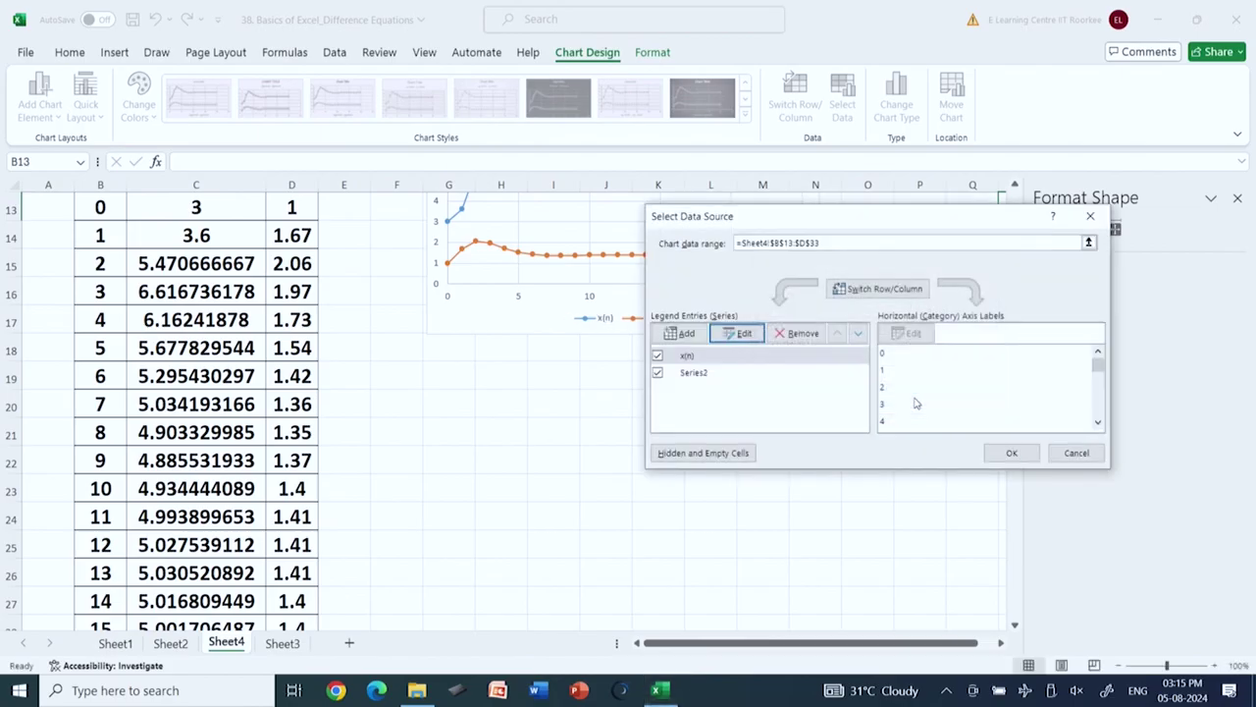
pyautogui.click(696, 373)
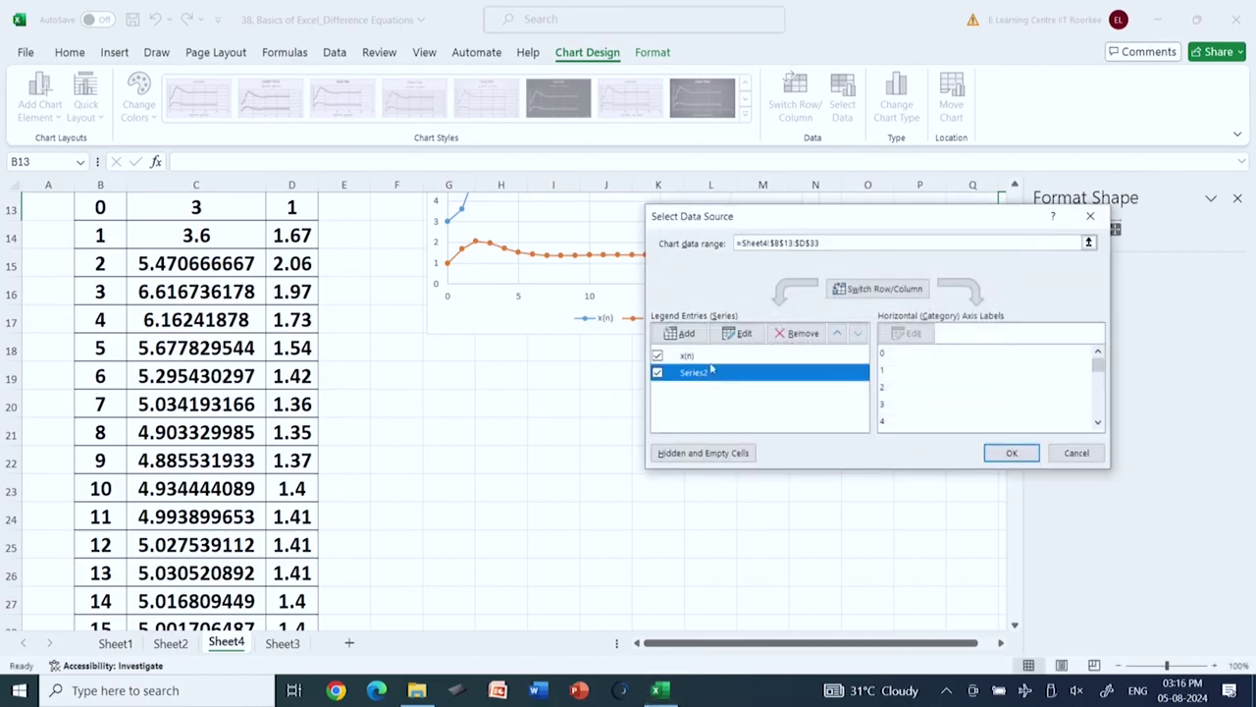
pyautogui.click(750, 334)
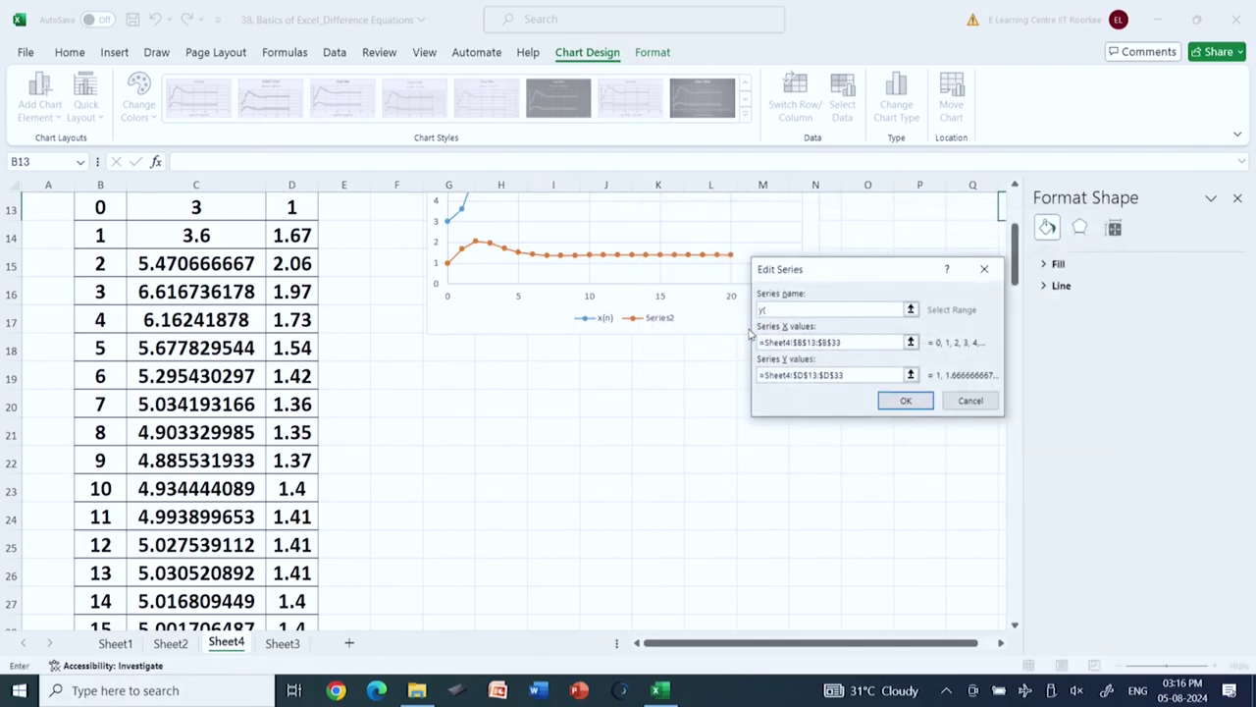
pyautogui.click(905, 401)
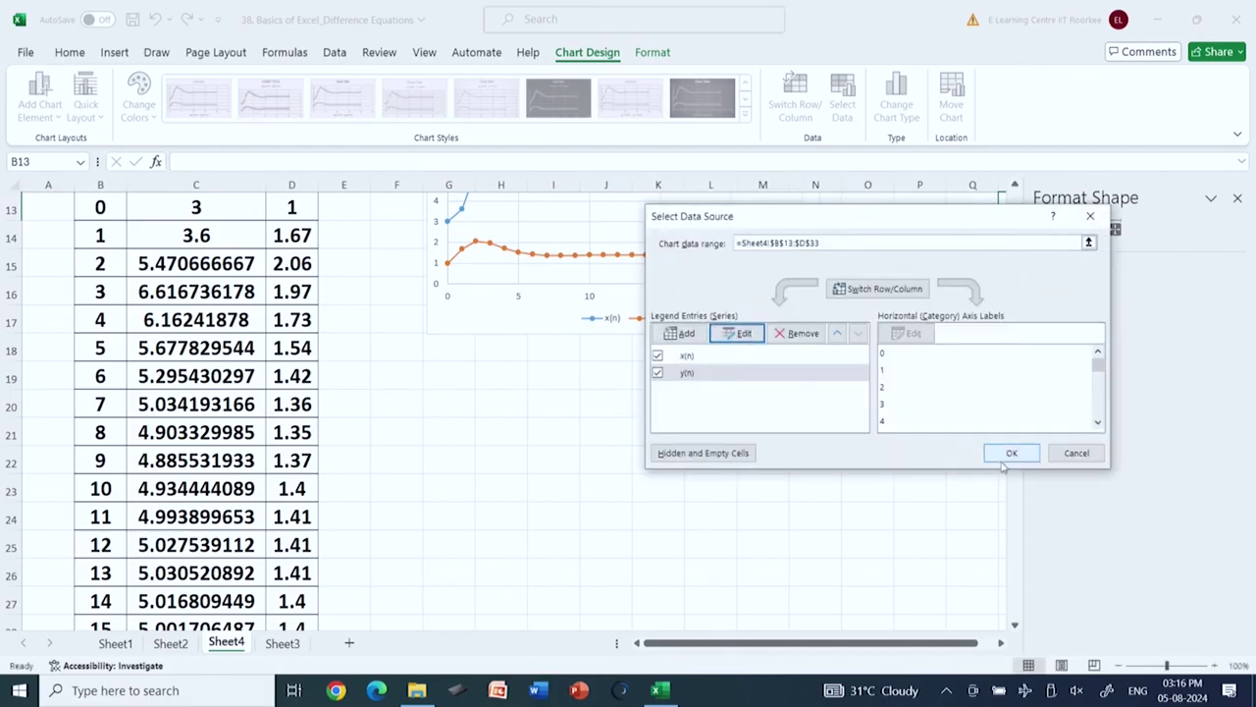
pyautogui.click(1010, 454)
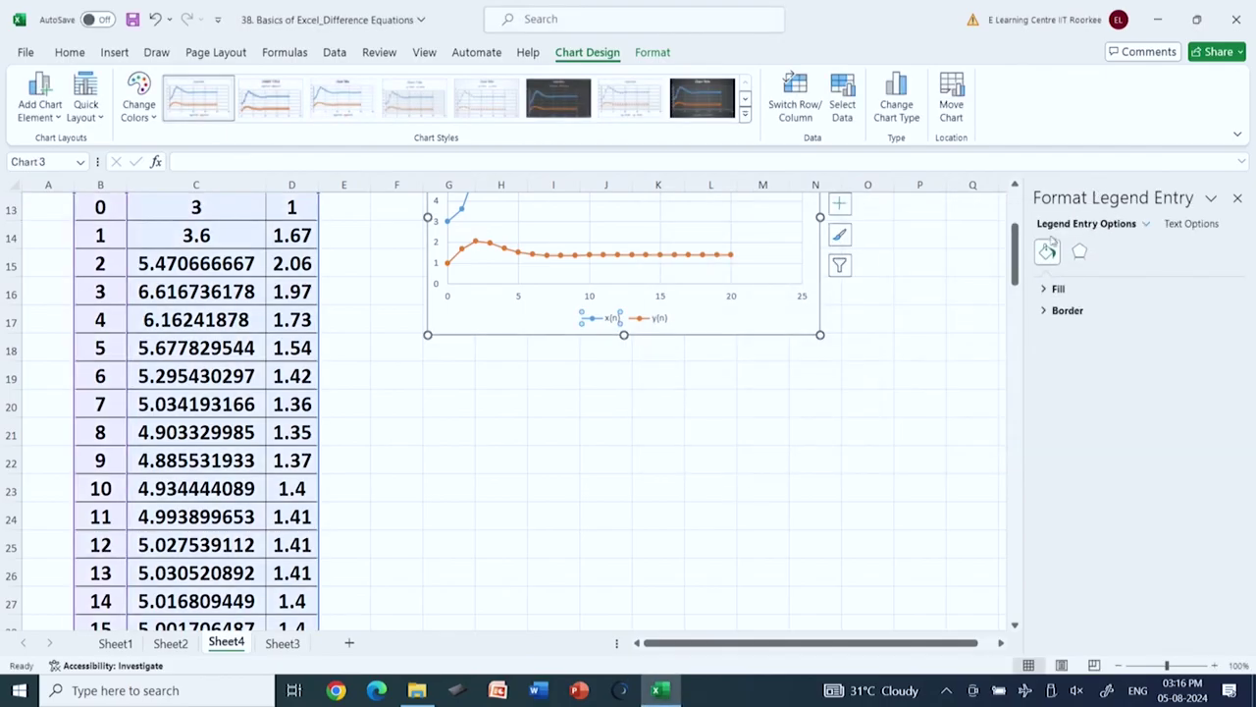
pyautogui.moveTo(1015, 259); pyautogui.dragTo(1013, 230)
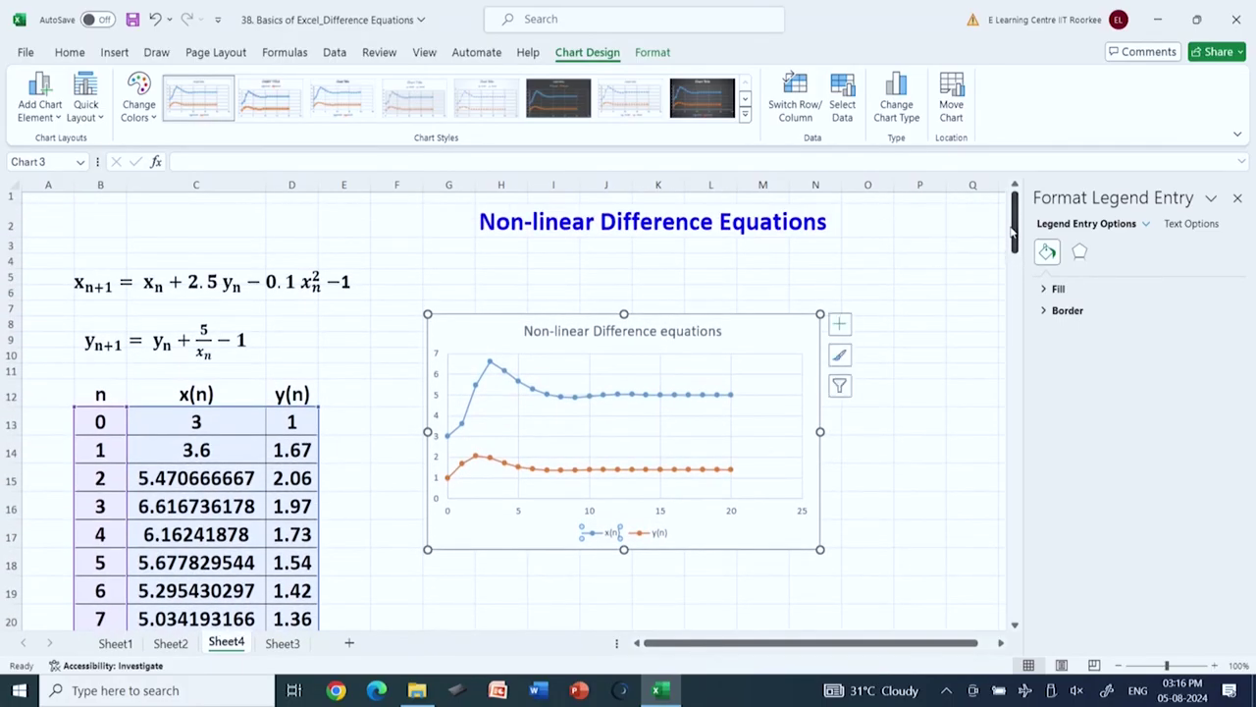
pyautogui.click(918, 480)
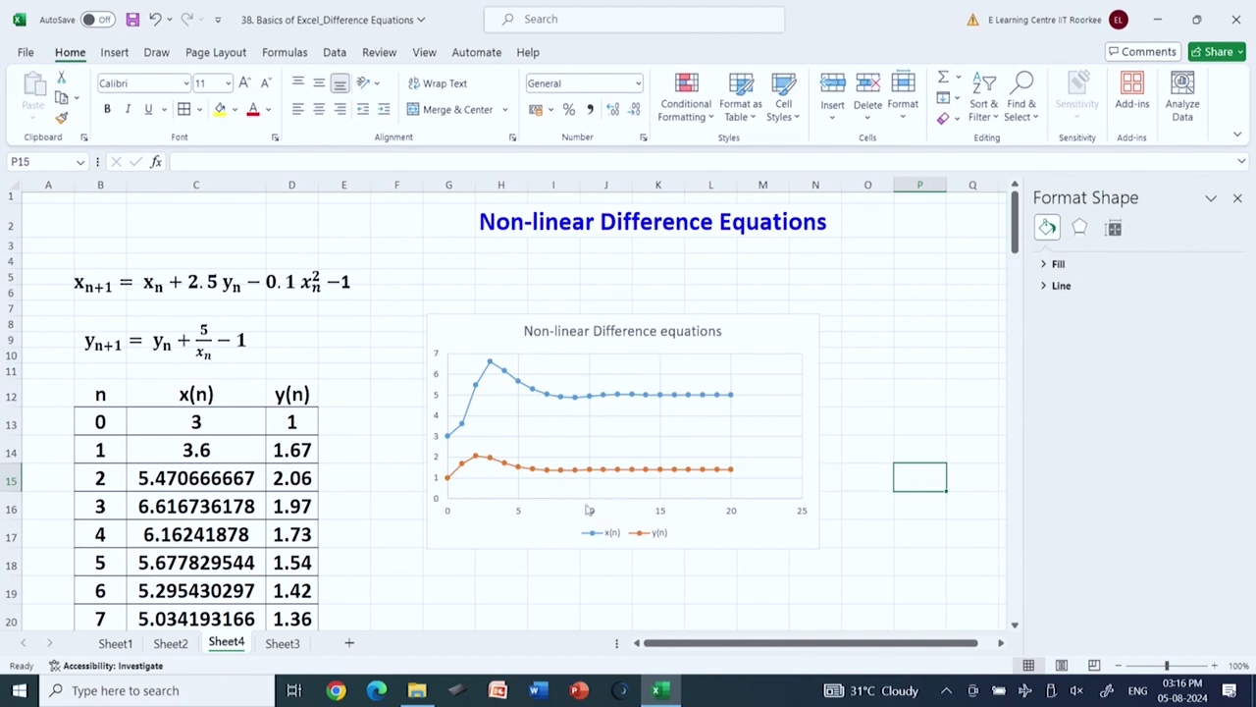
pyautogui.moveTo(644, 478)
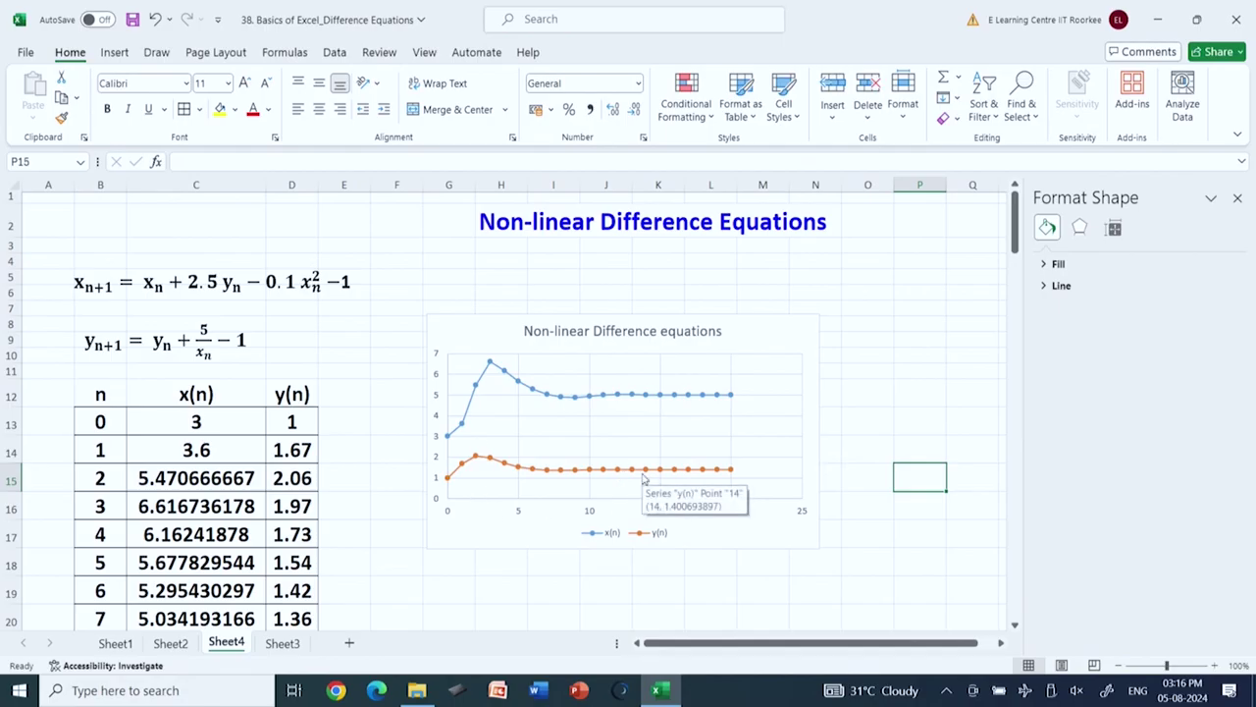